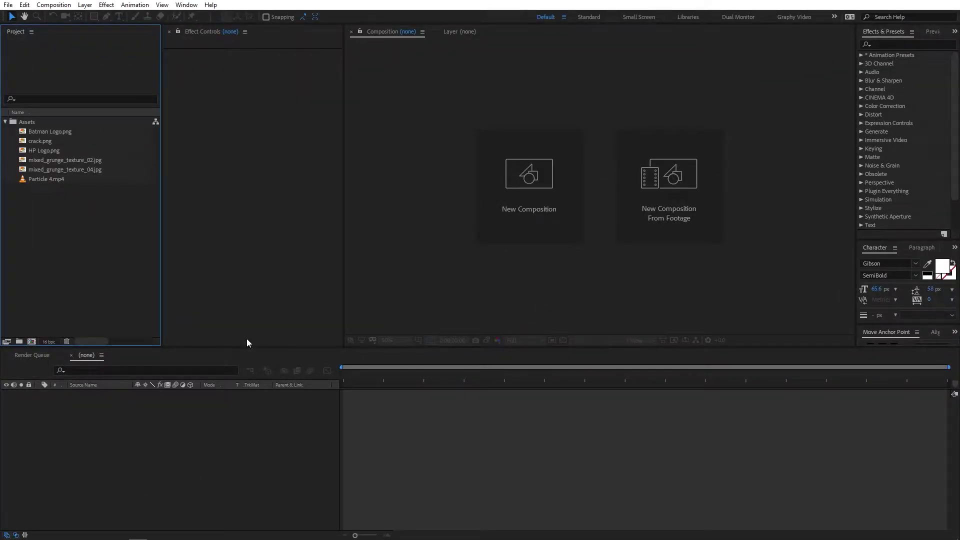
Step: Preview the mixed_grunge_texture_02.jpg texture and the Particle 4.mp4 clip, closing each footage view
drag(72, 202, 76, 233)
double_click(53, 160)
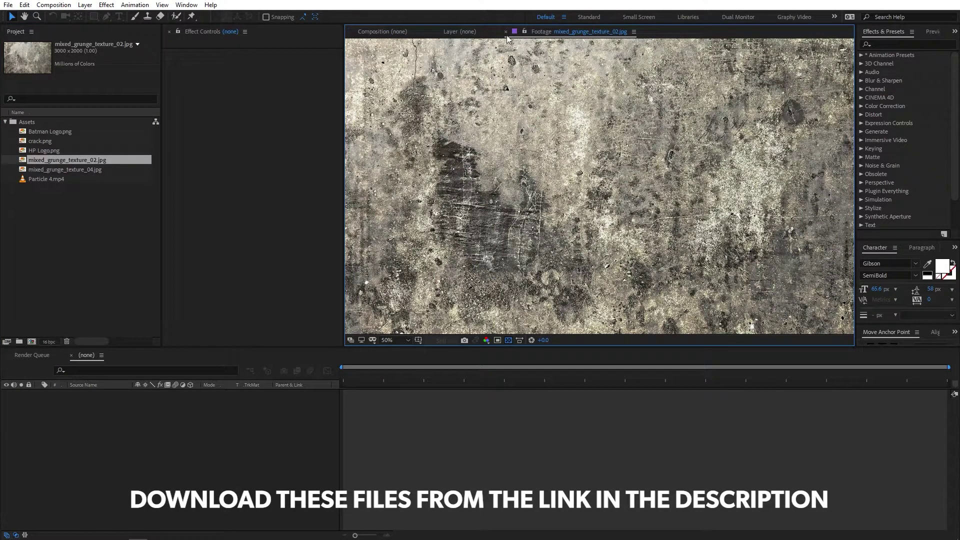
click(506, 32)
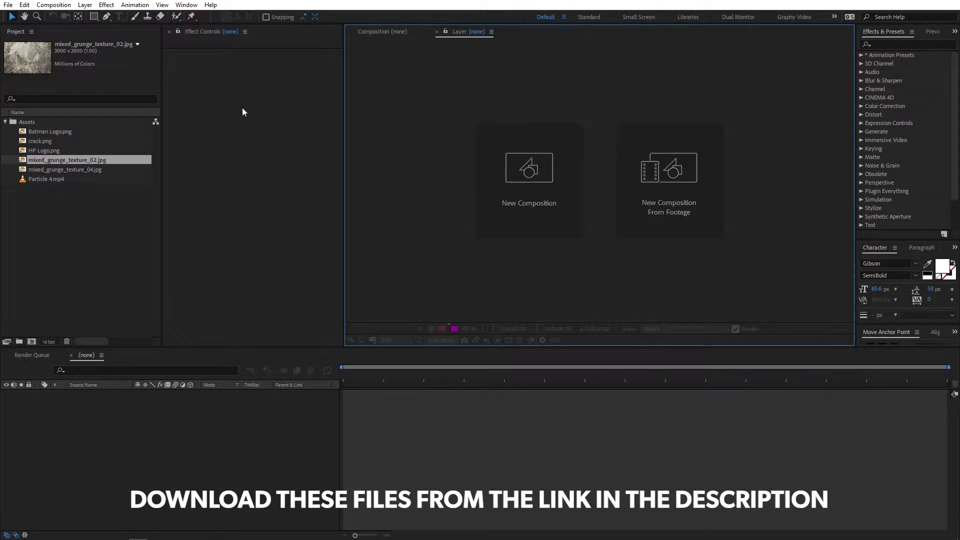
double_click(44, 178)
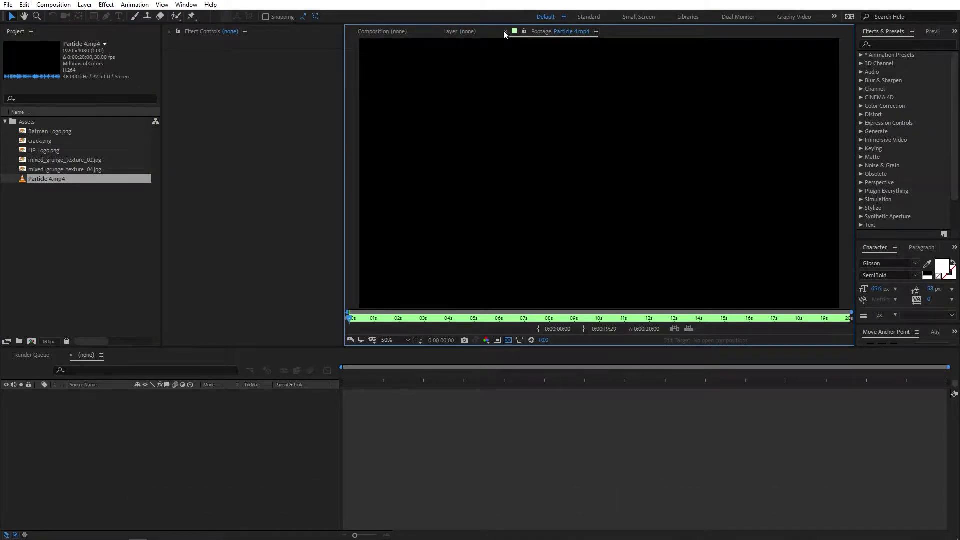
click(505, 32)
click(61, 215)
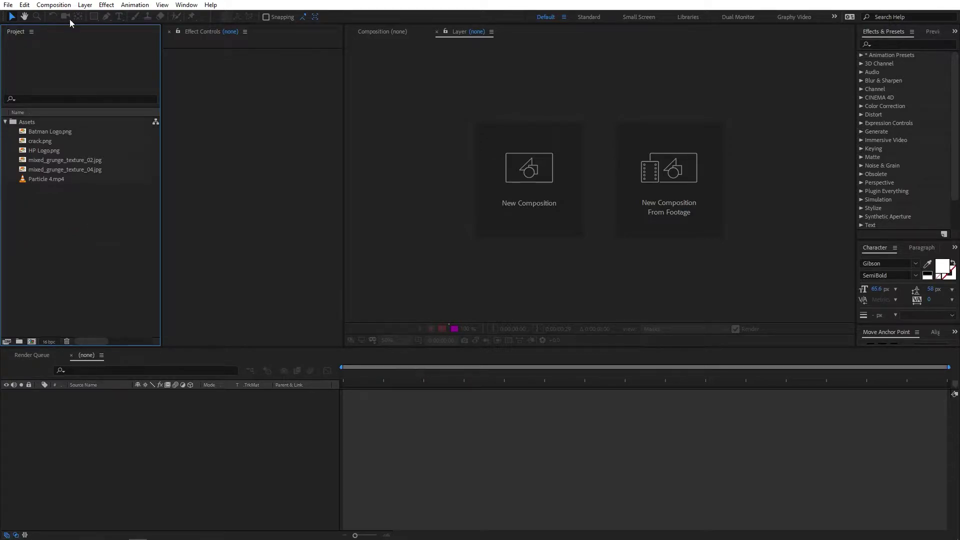
Step: Create a composition named Logo at 1920 x 1080 px, 30 fps and 15 seconds long
click(56, 5)
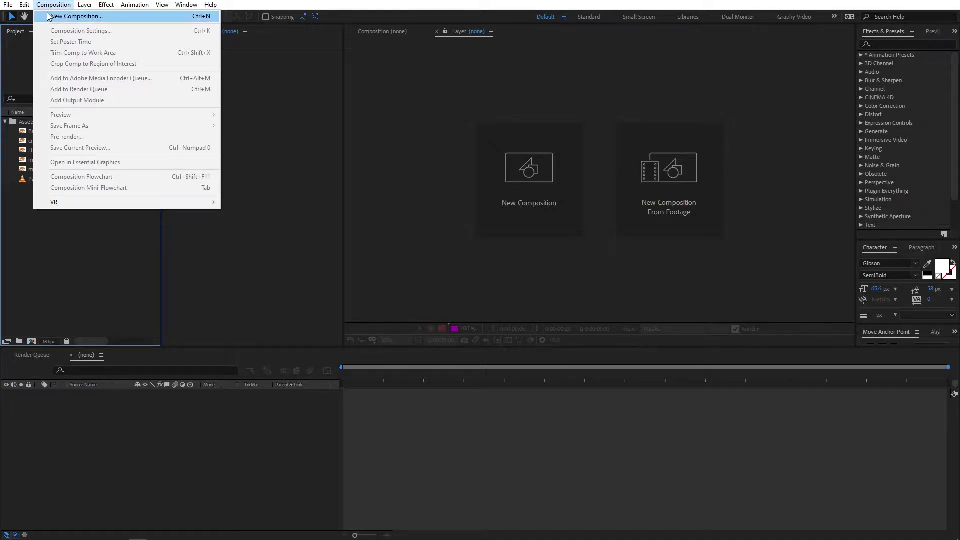
click(75, 17)
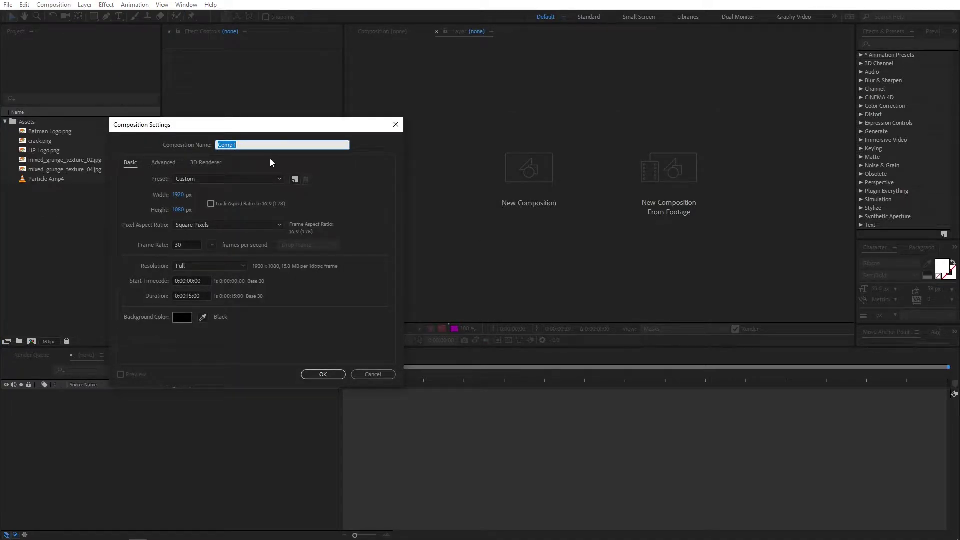
text(Logo)
double_click(186, 250)
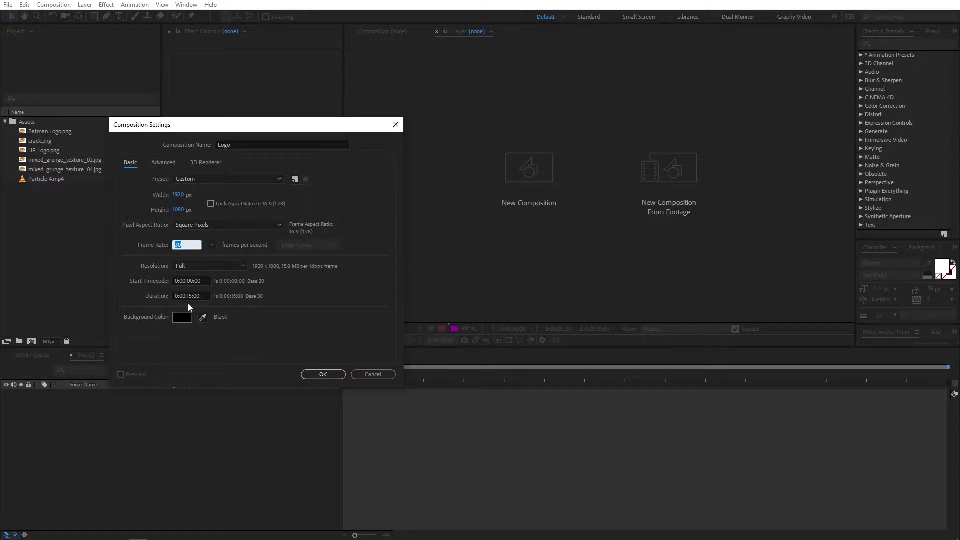
click(322, 375)
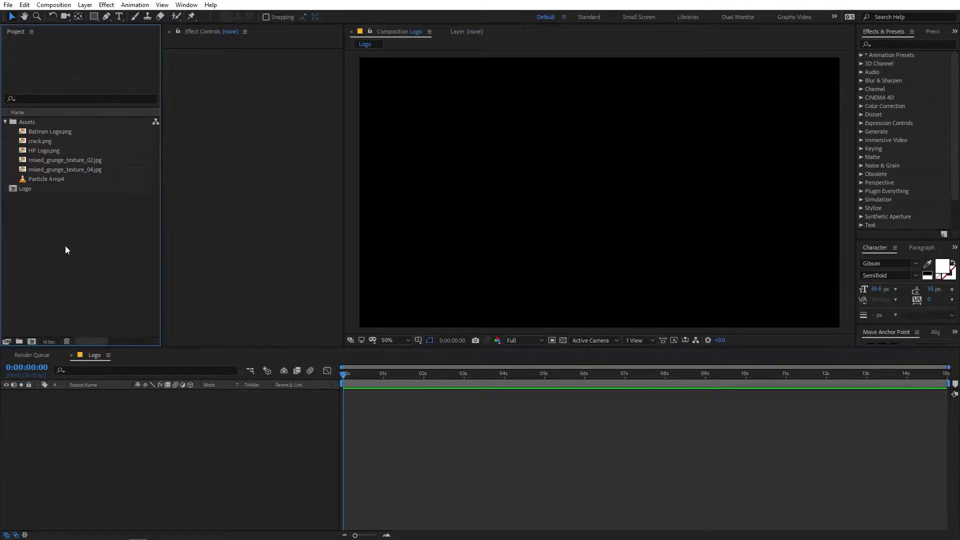
Step: Place HP Logo.png in the Logo composition and turn on the transparency grid
click(43, 140)
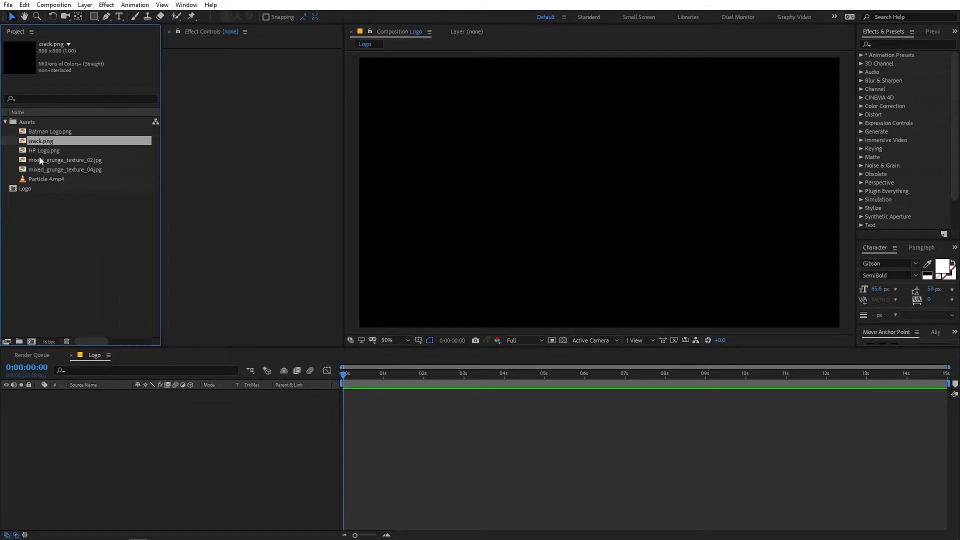
click(49, 152)
drag(49, 152, 157, 401)
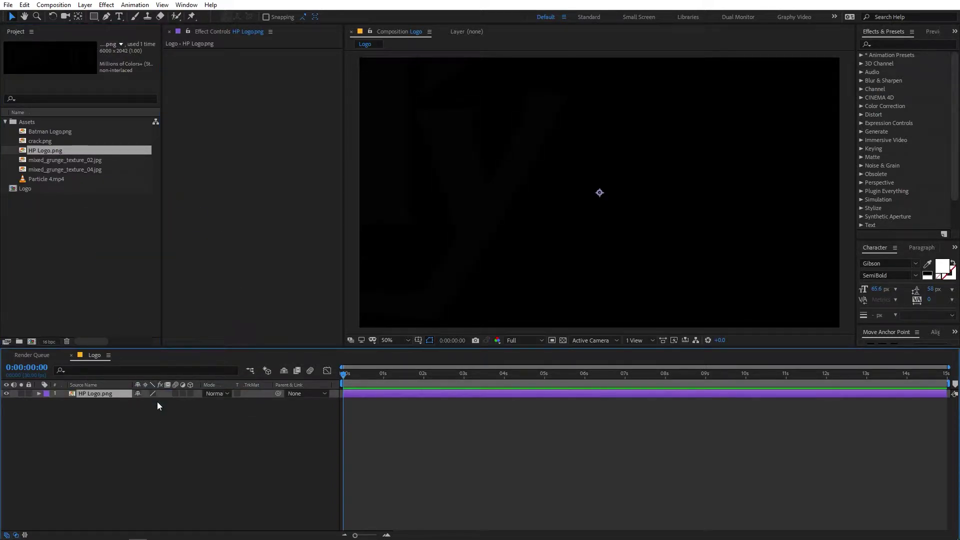
click(563, 339)
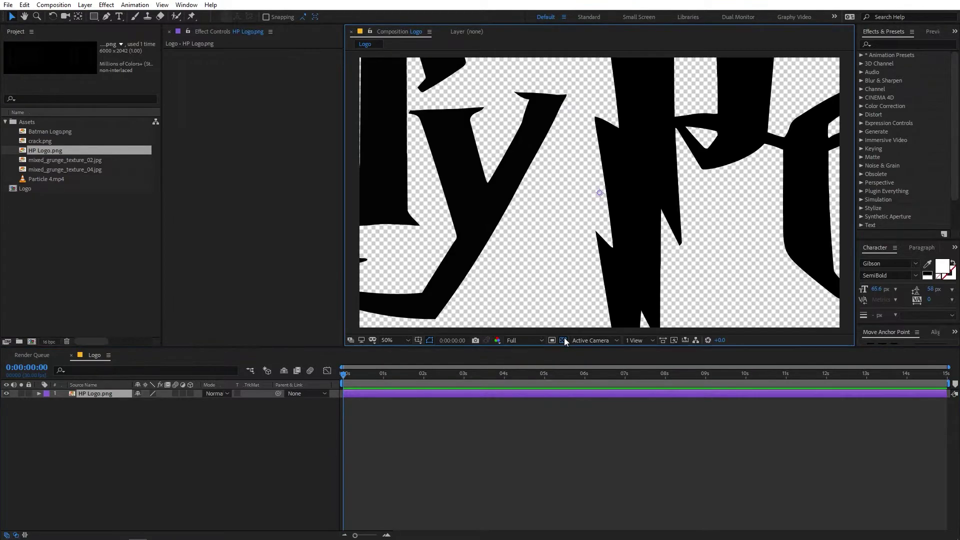
Step: Scale the HP Logo.png layer to about 20.1% so the whole logo fits in the frame
click(115, 395)
key(s)
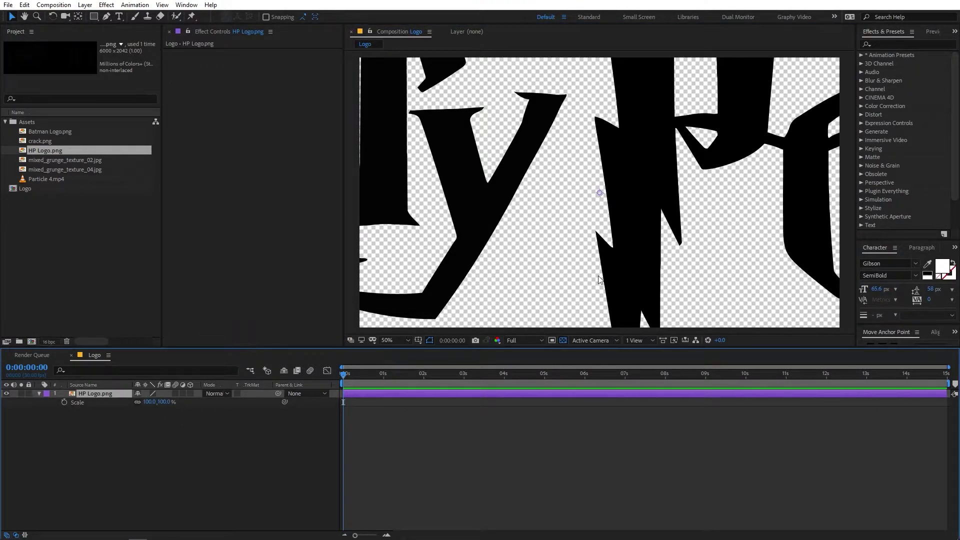
drag(150, 407, 110, 403)
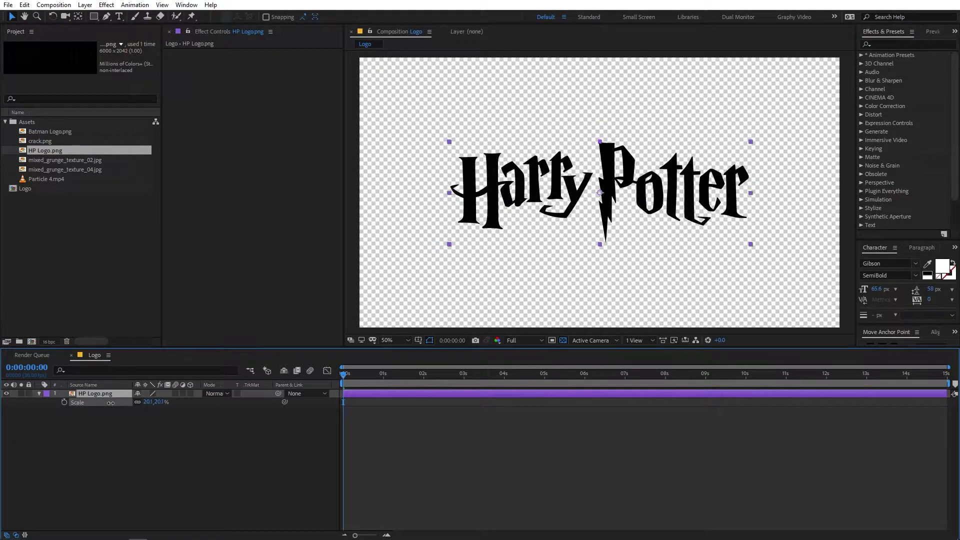
click(375, 439)
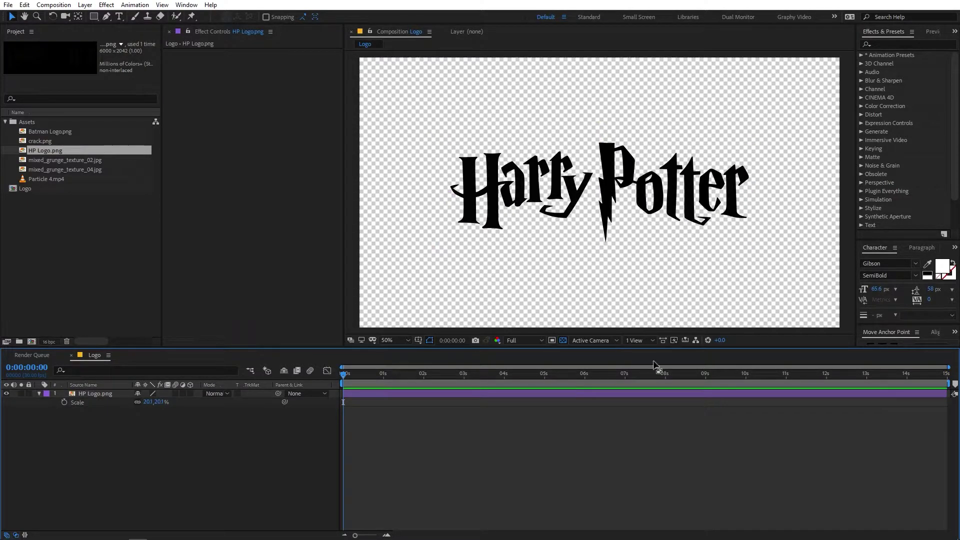
Step: Apply a Fill effect in white (FFFFFF) to the HP Logo.png layer and turn off the transparency grid
click(877, 46)
text(fill)
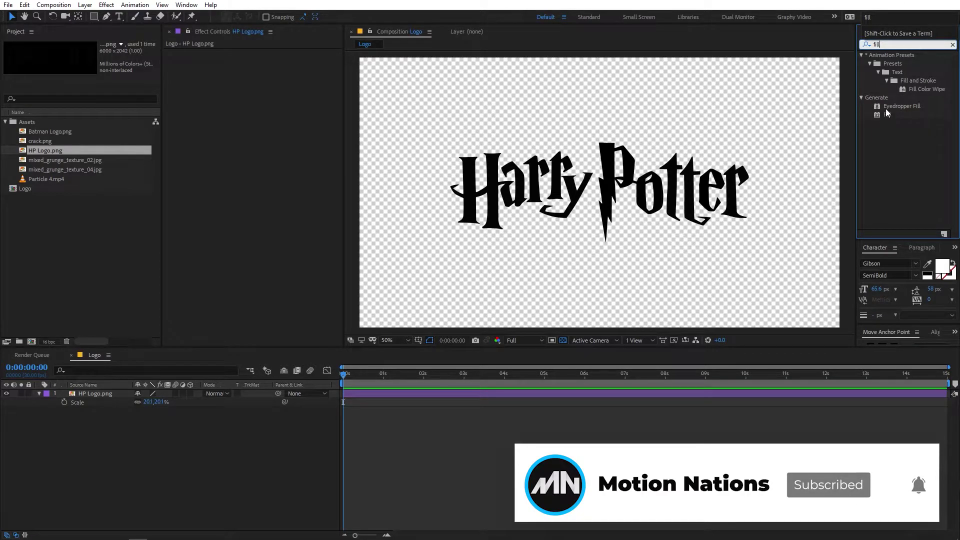
drag(887, 115, 600, 193)
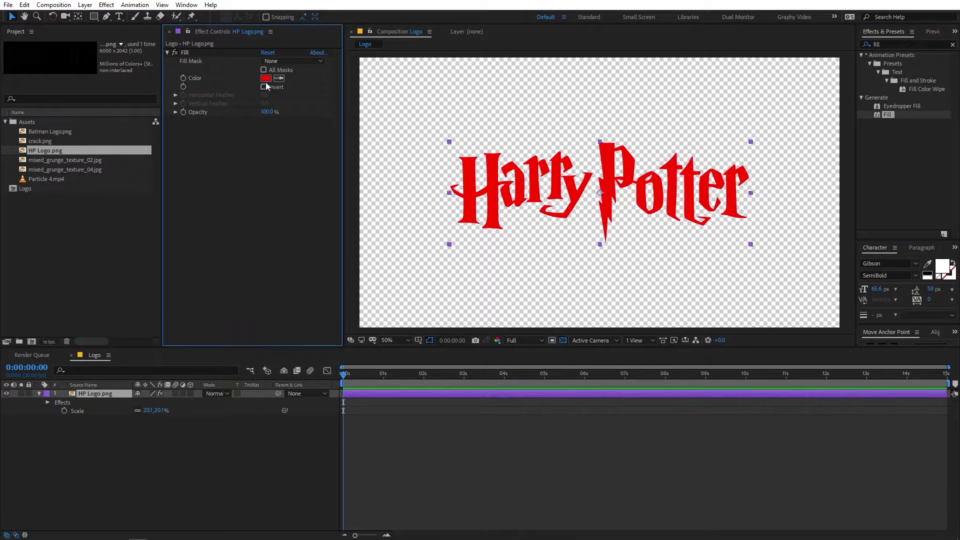
click(265, 78)
text(FFFFFF)
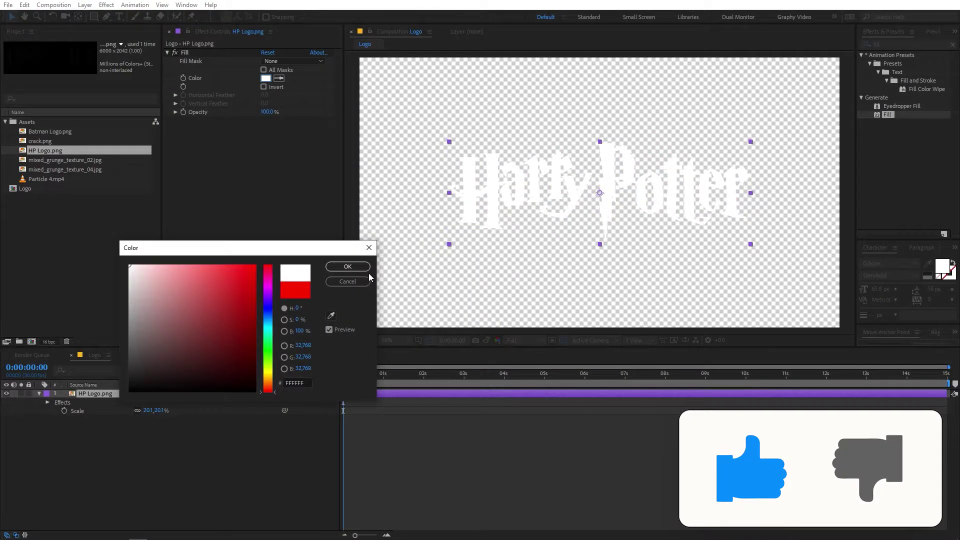
click(348, 265)
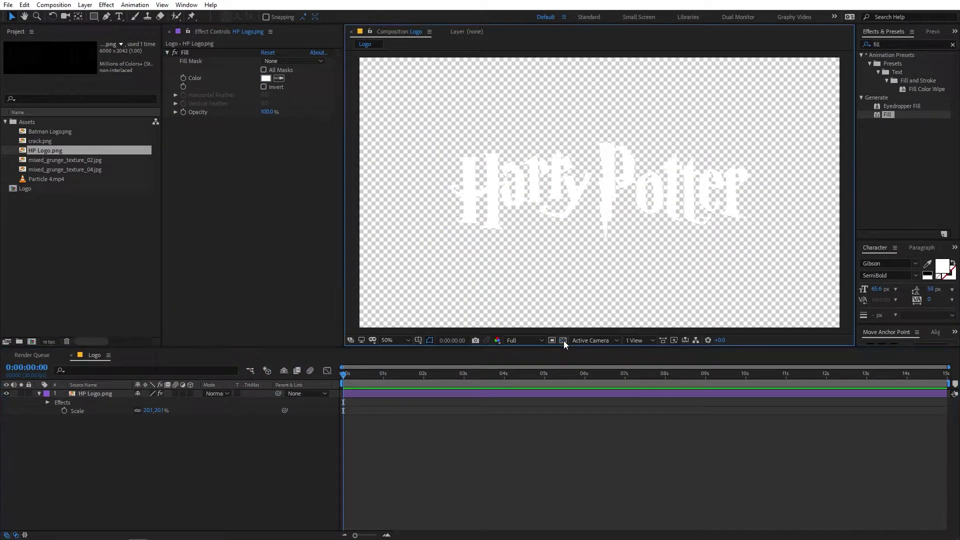
click(563, 341)
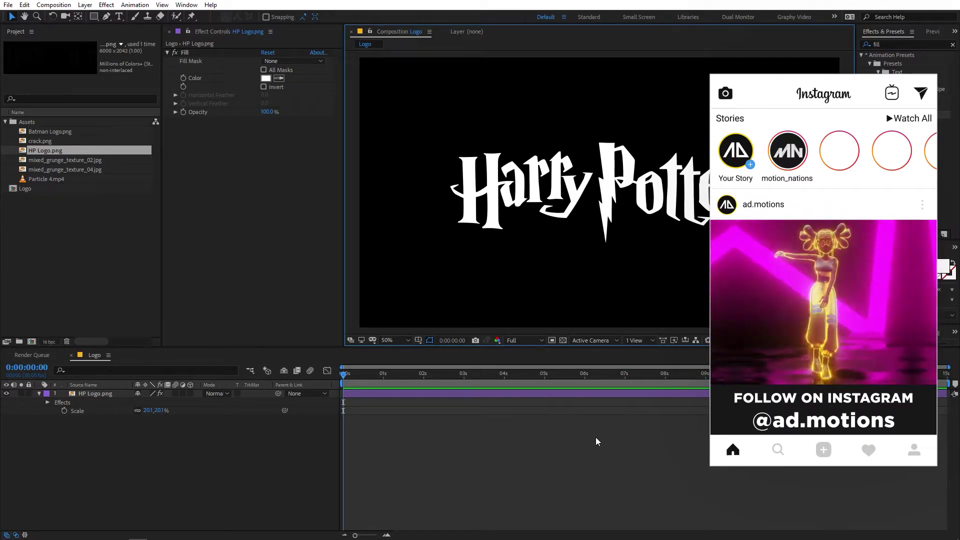
Step: Try adding a text layer reading "sadasd" below the logo, and remove it again
click(50, 253)
click(119, 17)
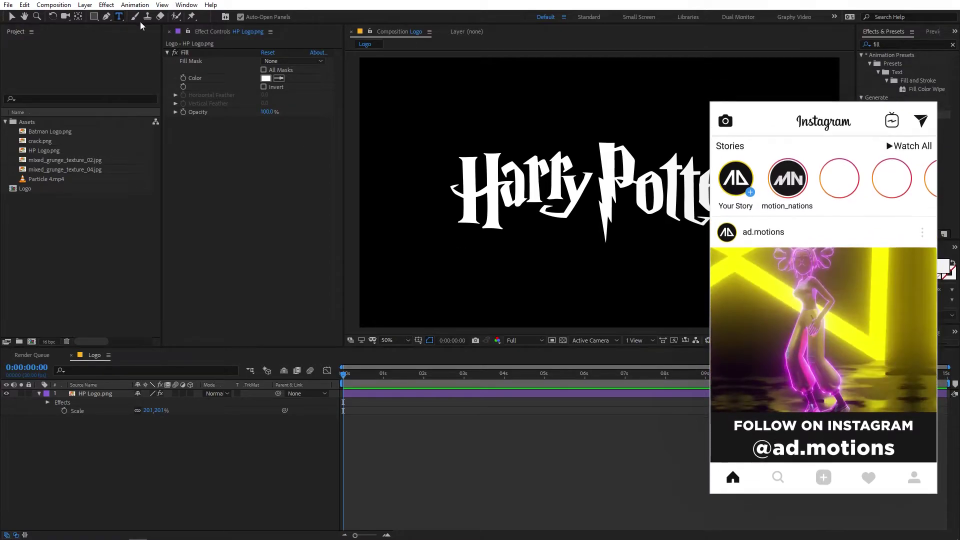
click(548, 281)
text(sadasd)
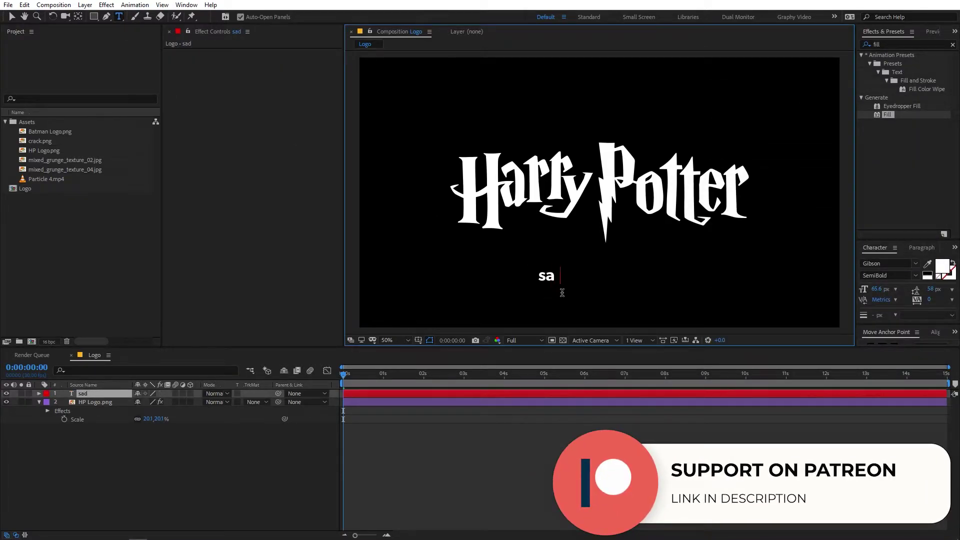
click(116, 400)
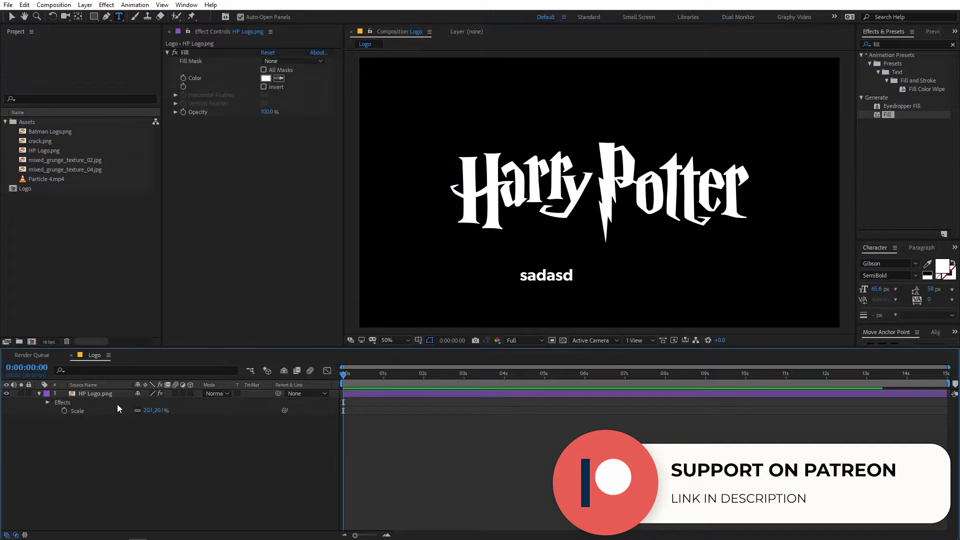
key(ctrl+z)
Step: Create a composition named Logo Bevel at 1920 x 1080 px, 30 fps and 15 seconds long
click(86, 203)
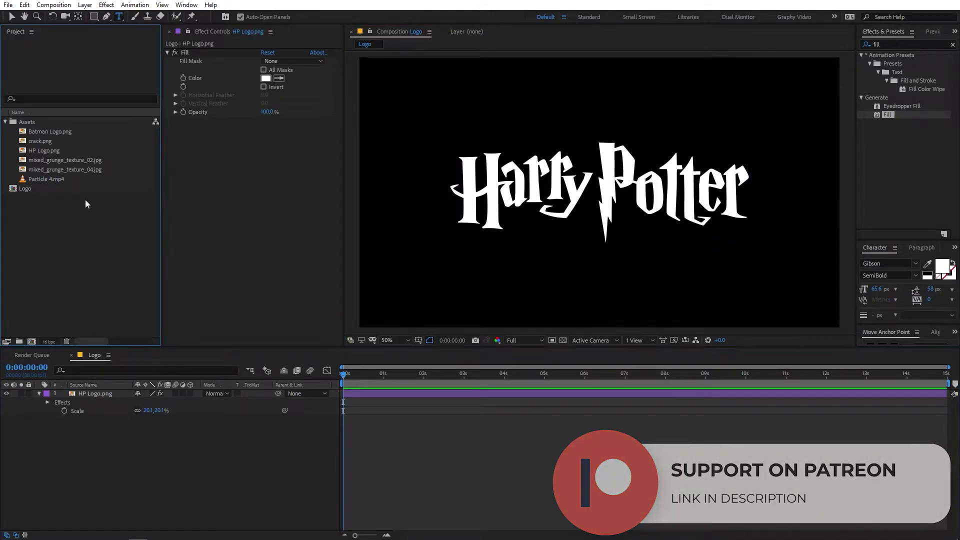
click(46, 9)
click(55, 15)
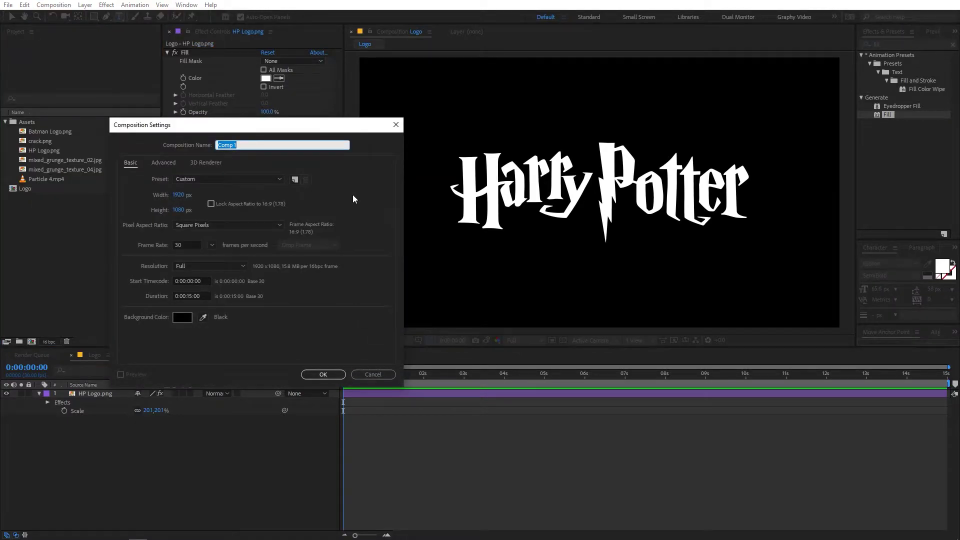
text(Logo Bevel)
click(321, 373)
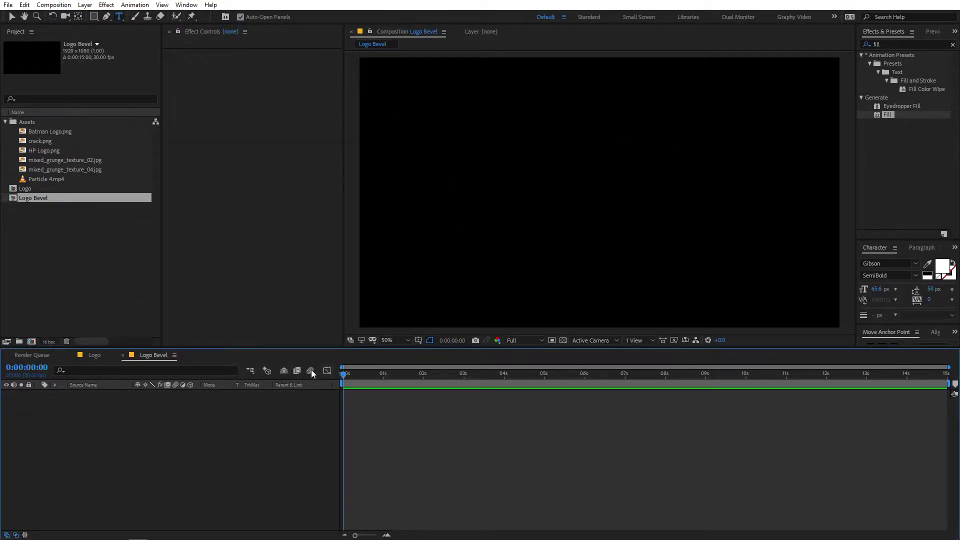
Step: Nest the Logo composition in Logo Bevel and select it with the Selection tool
drag(36, 191, 115, 424)
click(551, 456)
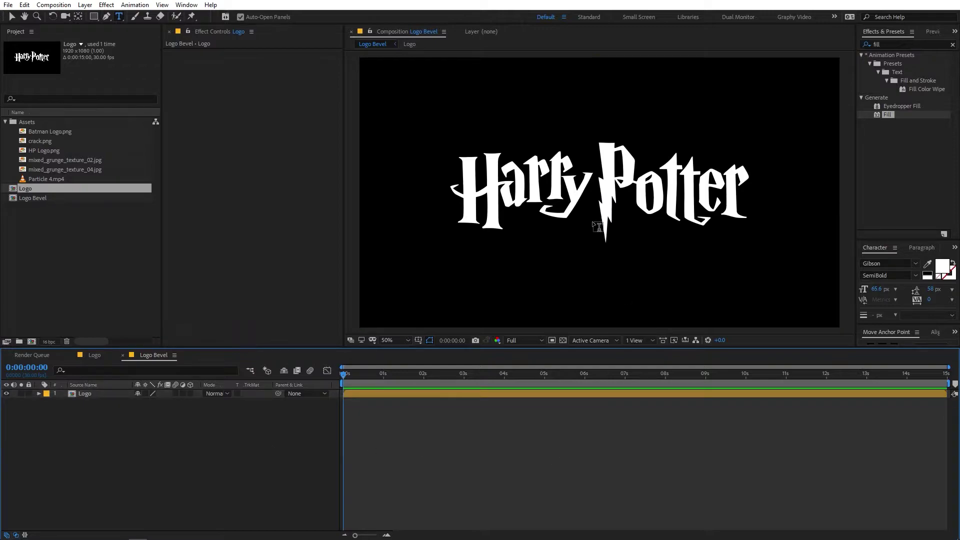
key(v)
click(482, 221)
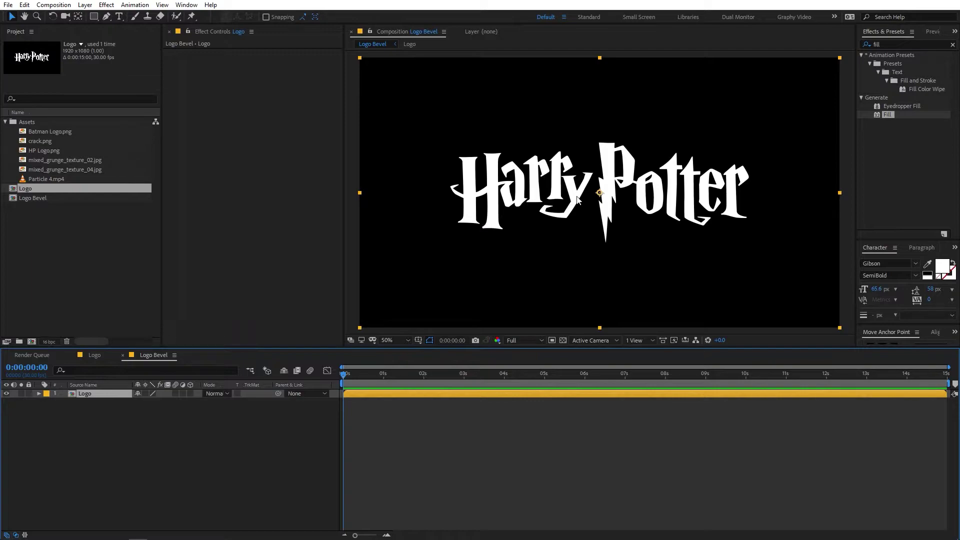
Step: Add an Inner Glow layer style to the Logo layer and expand its settings
right_click(83, 393)
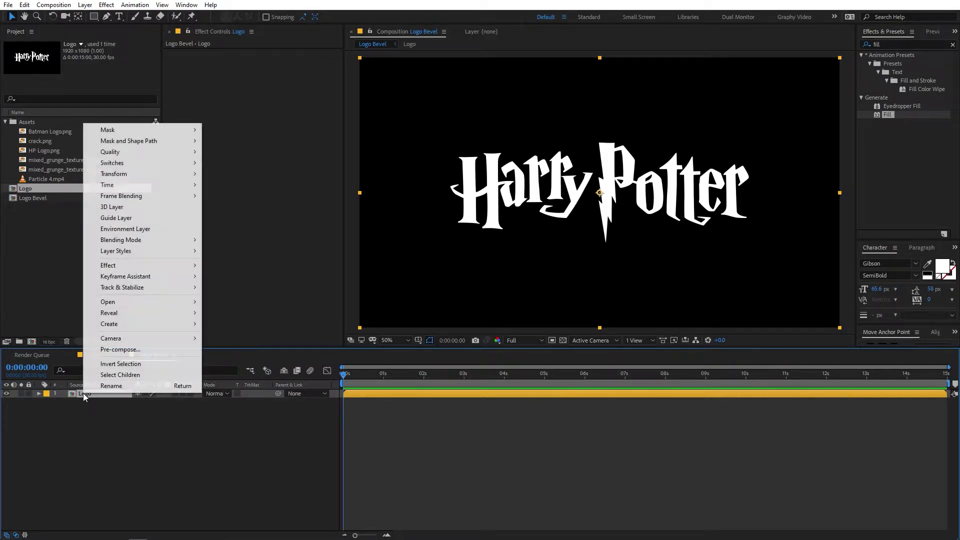
mouse_move(138, 251)
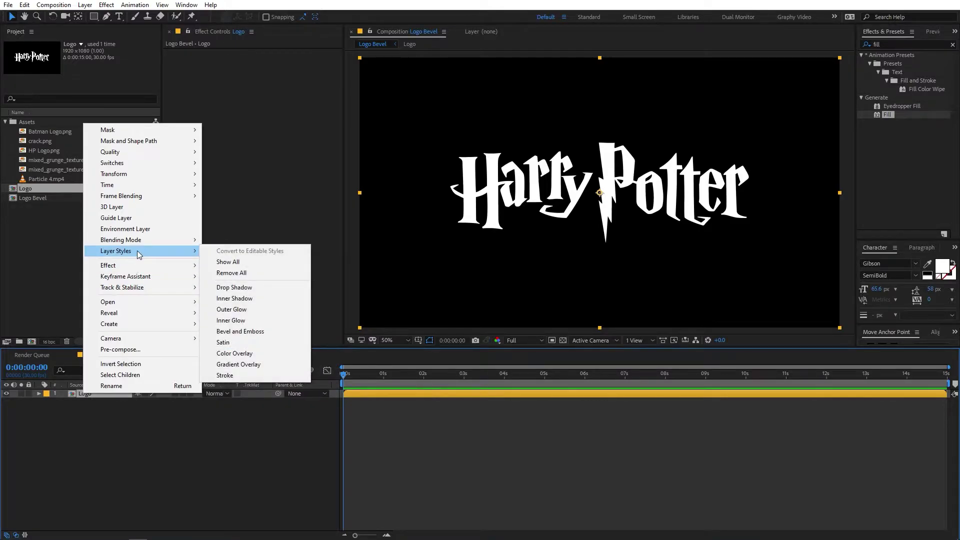
click(232, 321)
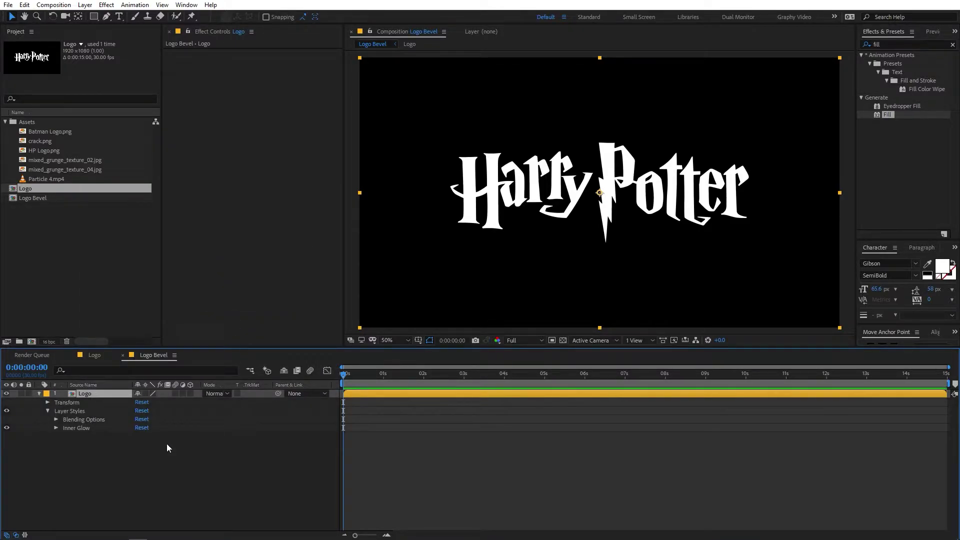
click(56, 428)
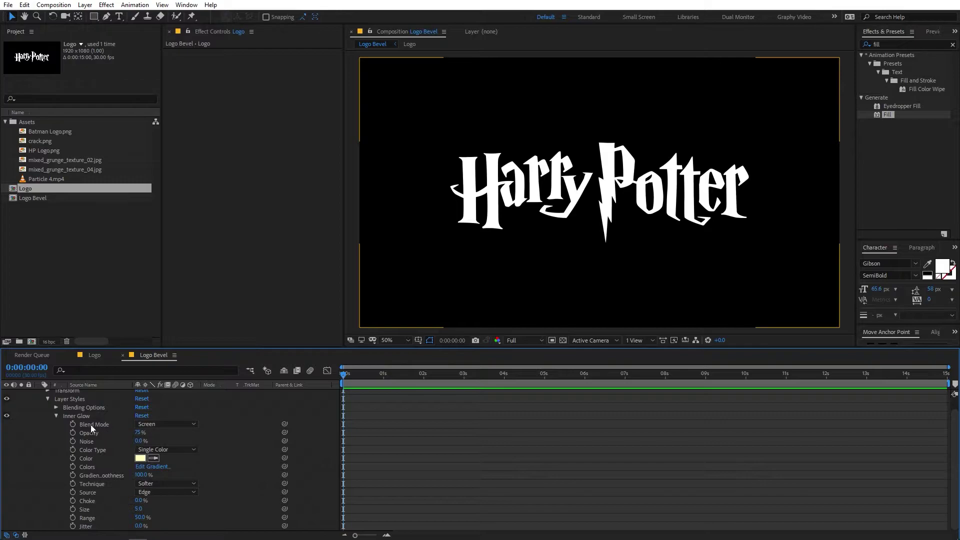
Step: Set the Inner Glow's blend mode to Normal and its opacity to 100%
click(154, 424)
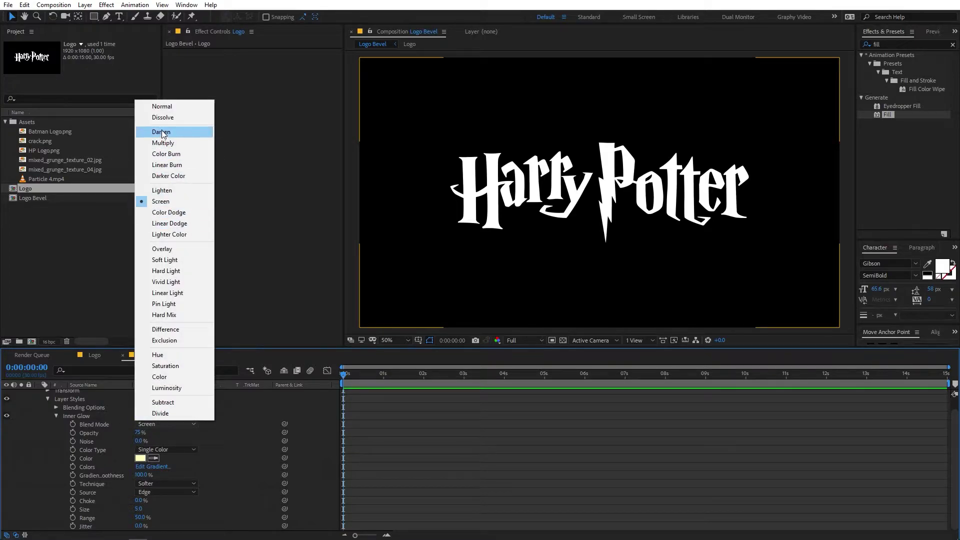
click(164, 109)
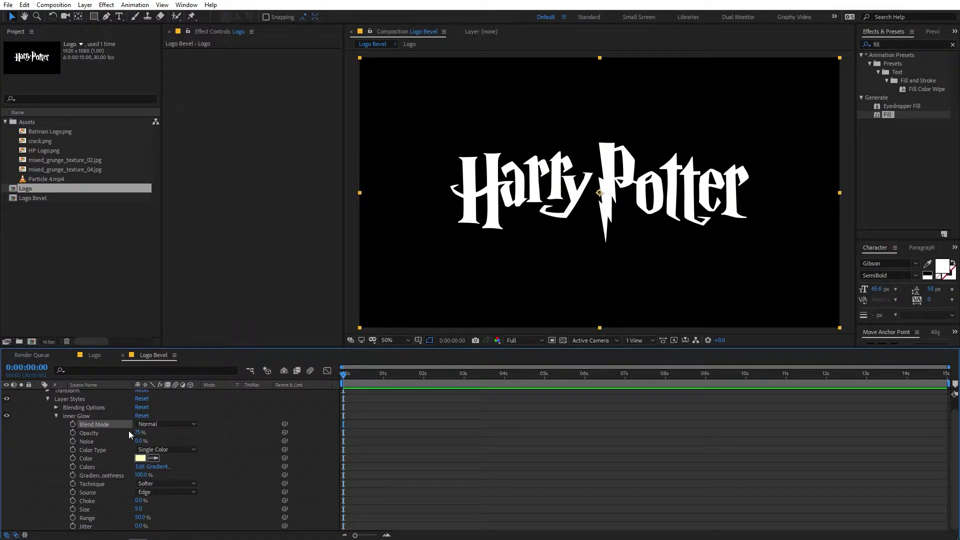
drag(142, 435, 146, 434)
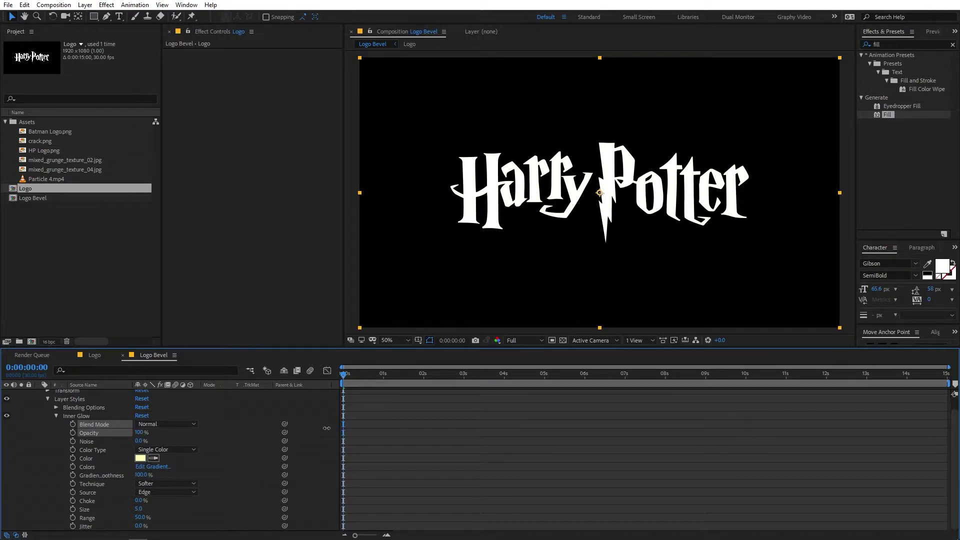
Step: Set the Inner Glow's color to black and its technique to Precise
click(140, 458)
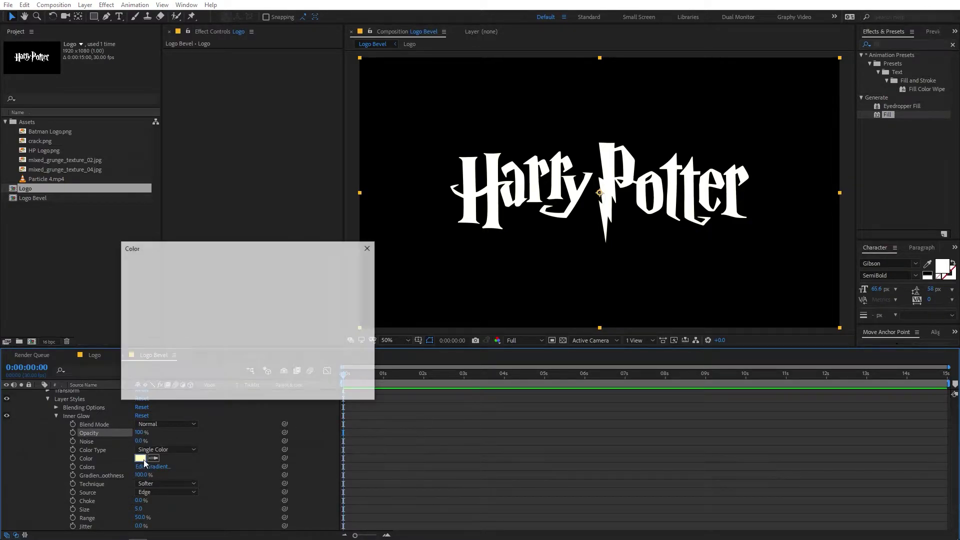
click(347, 267)
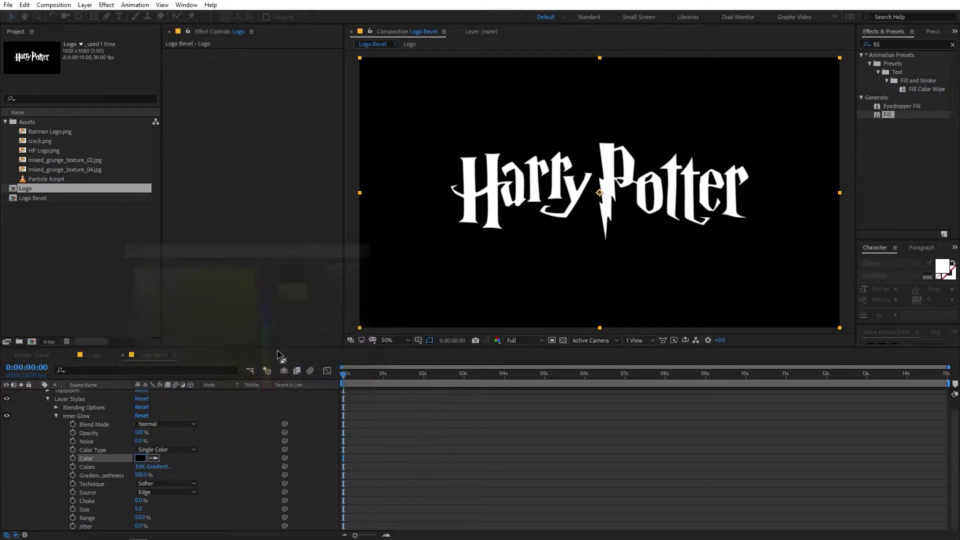
click(153, 484)
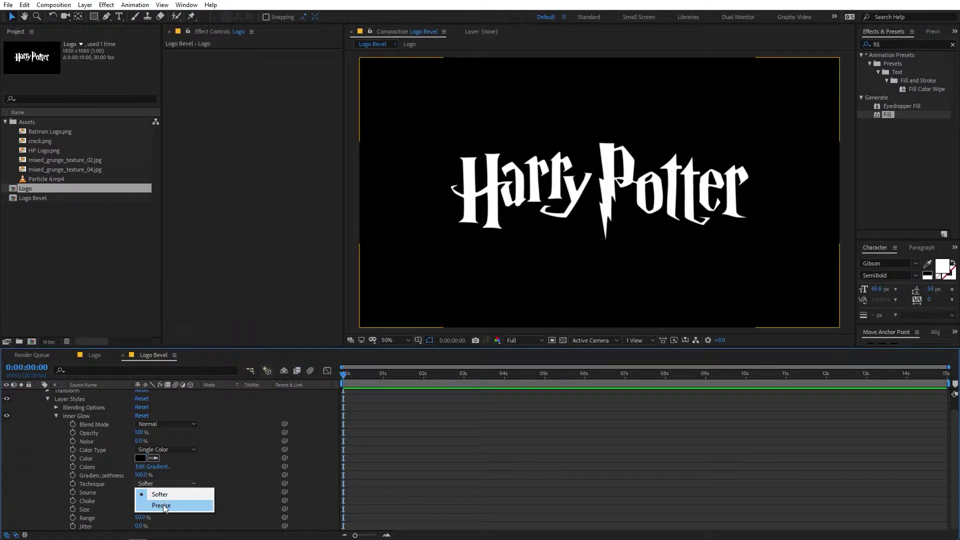
click(204, 505)
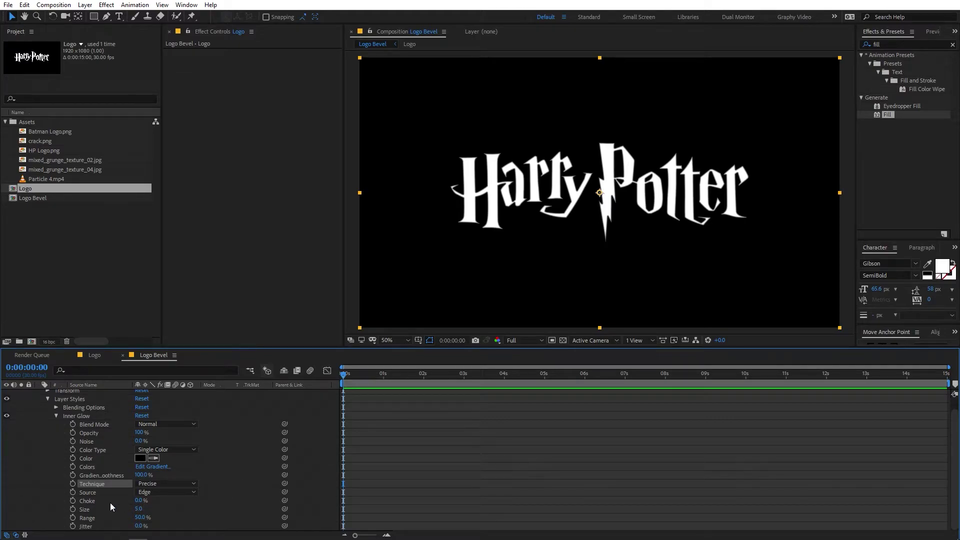
Step: Set the Inner Glow's size to 15, check the letter edges up close, and collapse the Logo layer's properties
drag(143, 511, 149, 509)
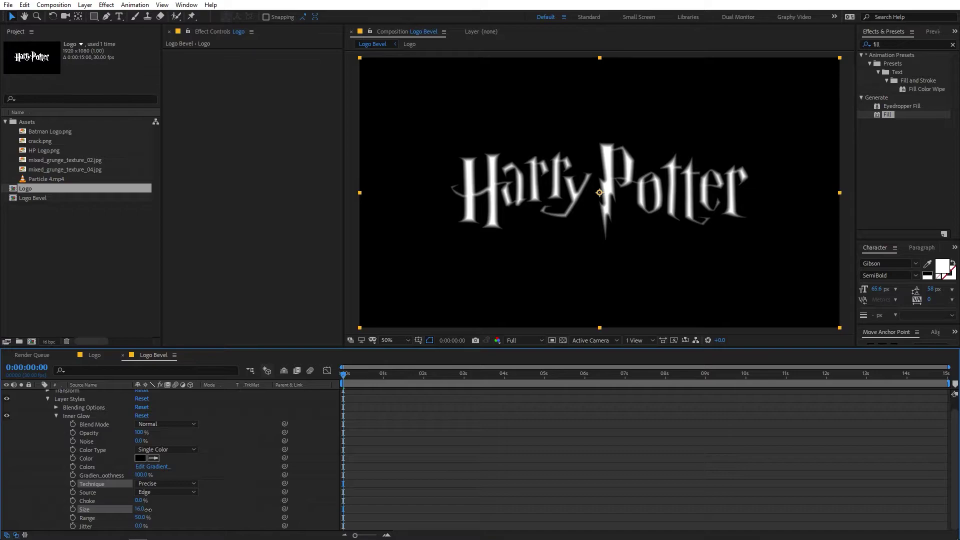
click(147, 509)
text(15)
key(Return)
click(432, 468)
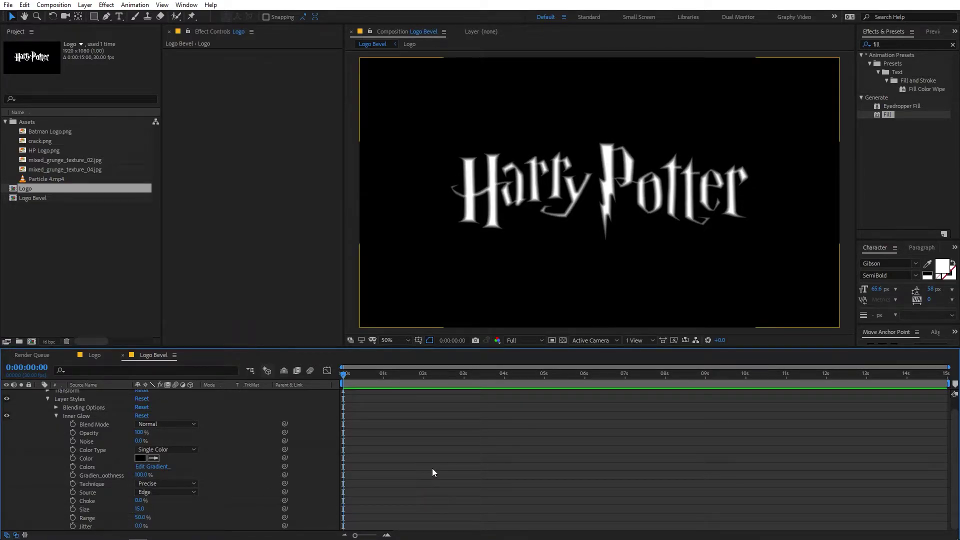
scroll(518, 226, up, 2)
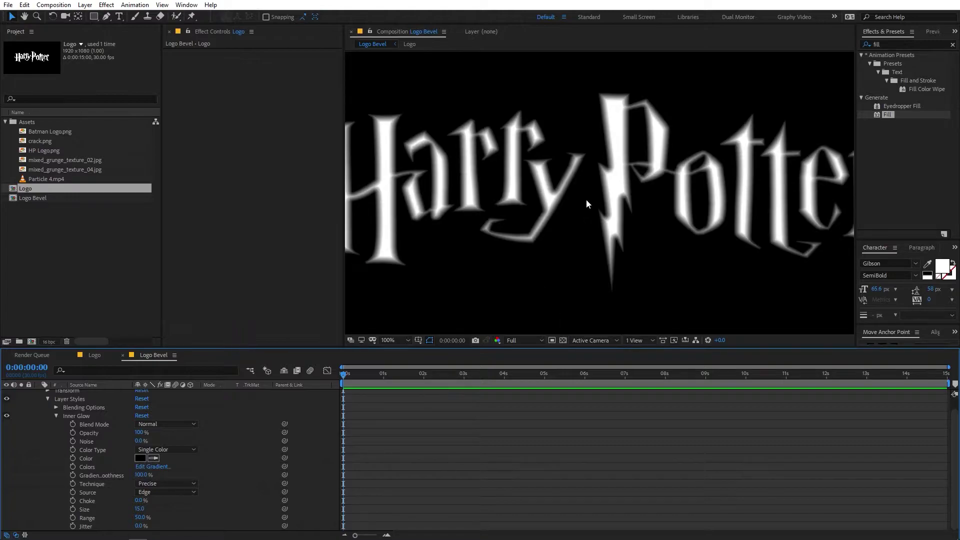
scroll(593, 199, up, 2)
drag(722, 165, 595, 259)
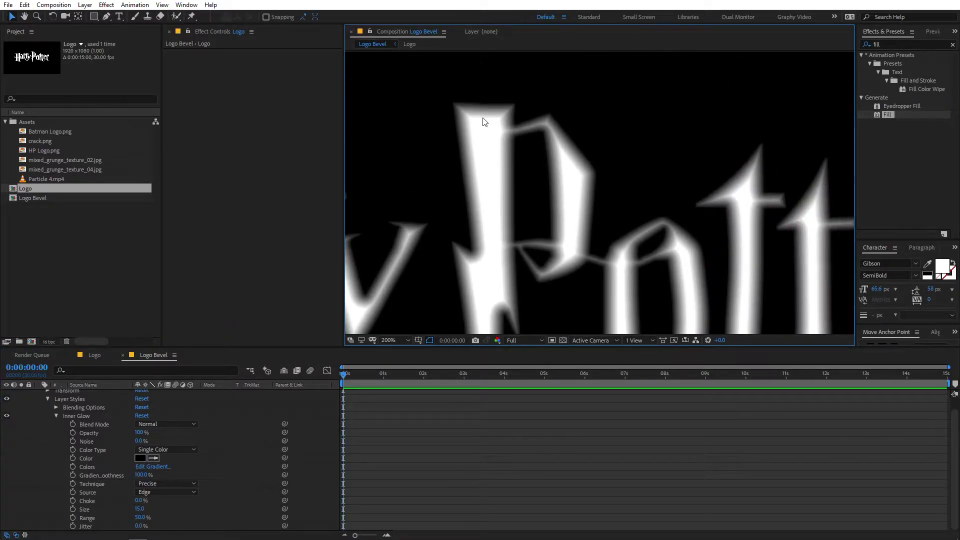
scroll(526, 185, down, 4)
mouse_move(536, 243)
mouse_down()
mouse_move(546, 208)
mouse_move(529, 246)
mouse_up()
scroll(74, 448, up, 1)
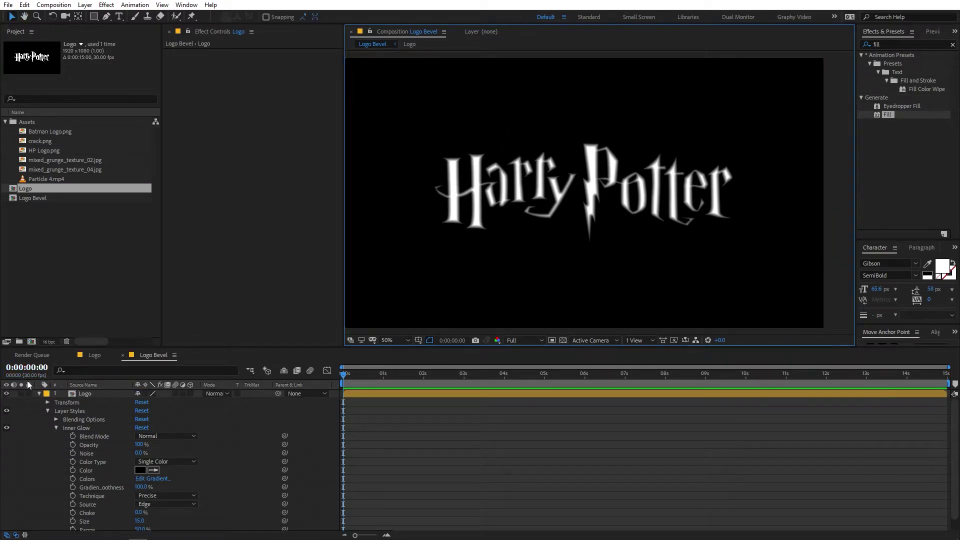
click(39, 393)
Step: Create a composition named Texture at 1920 x 1080 px, 30 fps and 15 seconds long
click(78, 225)
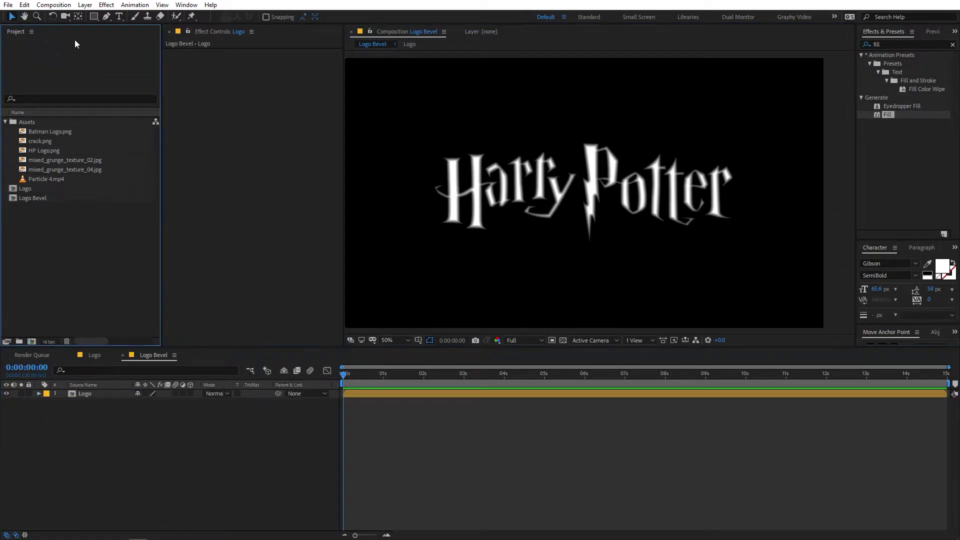
click(55, 9)
click(60, 13)
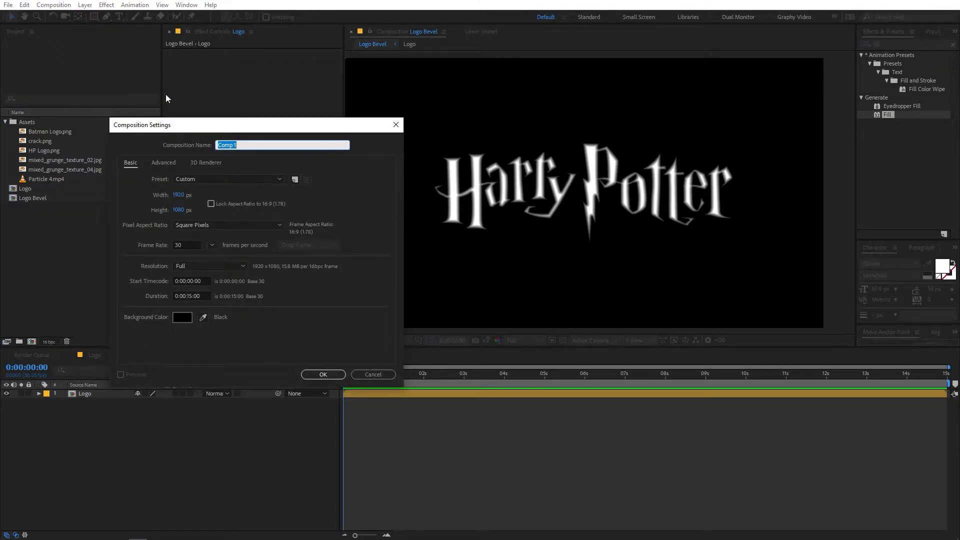
text(Texture)
key(Return)
Step: Create a composition named Main at 1920 x 1080 px, 30 fps and 15 seconds long
click(66, 7)
click(81, 30)
text(M)
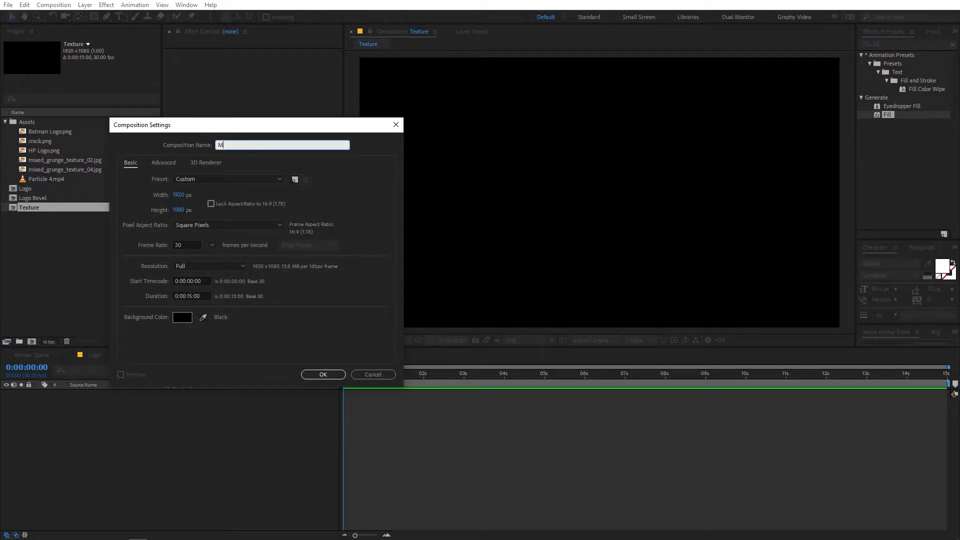
text(ain)
click(323, 374)
click(64, 262)
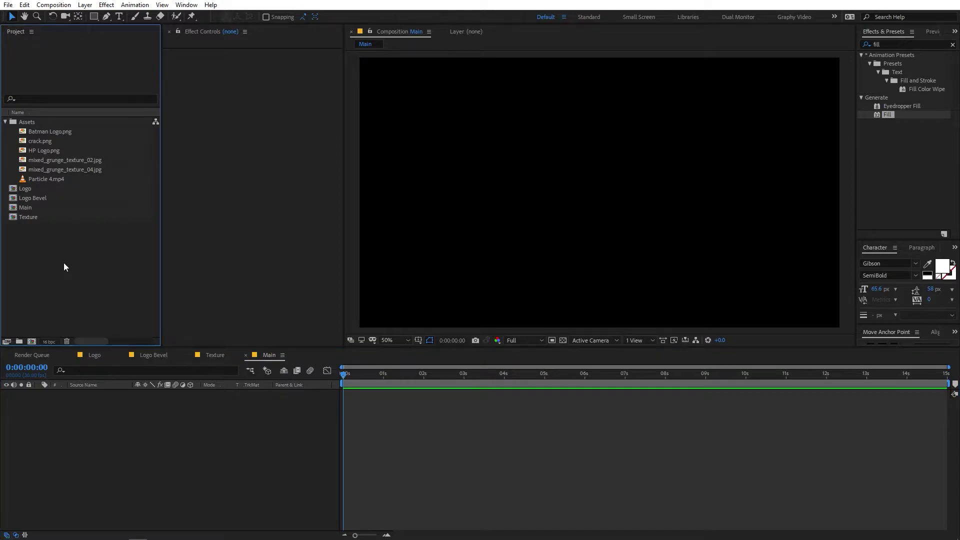
Step: Nest the Texture composition as a layer in the Main composition
click(32, 209)
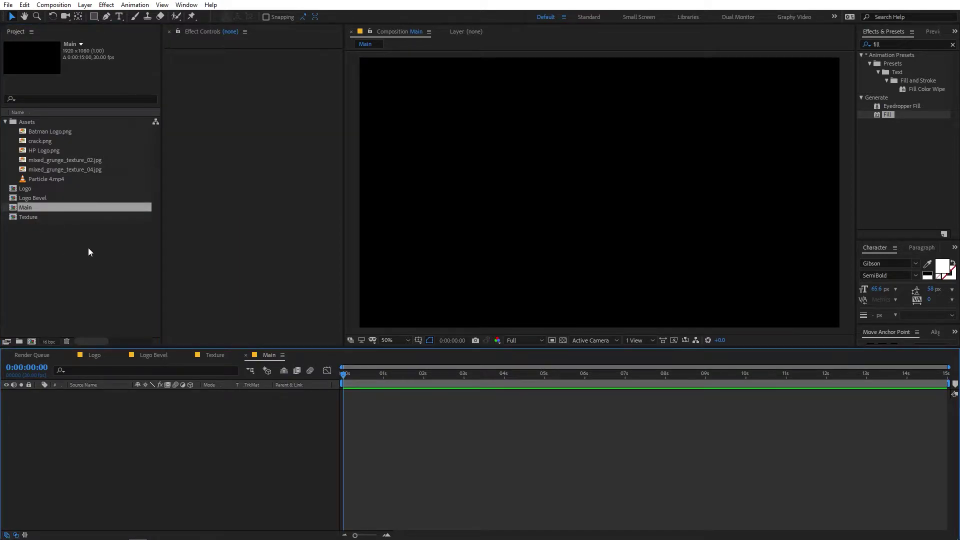
click(56, 227)
drag(31, 217, 98, 465)
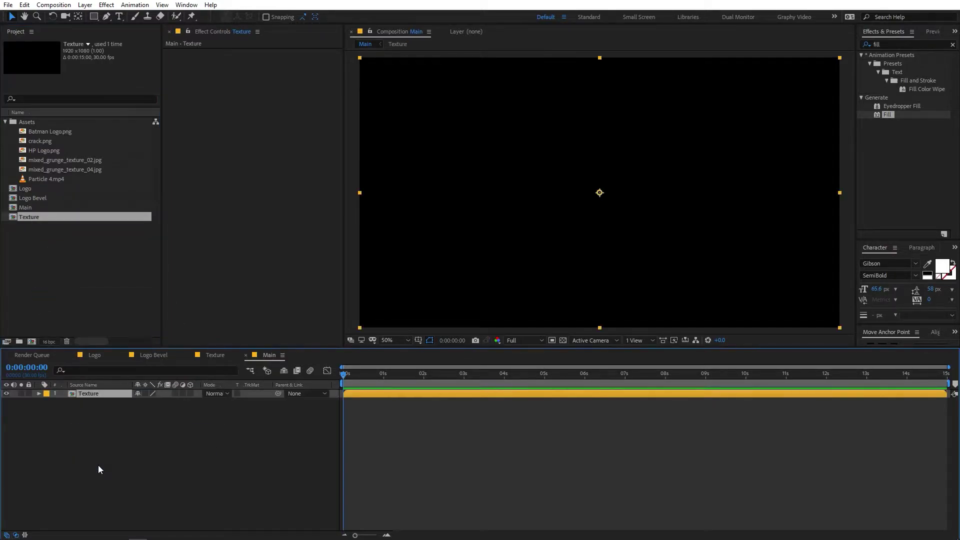
click(50, 236)
Step: Open the Texture composition and add mixed_grunge_texture_02.jpg to it as a layer
double_click(30, 218)
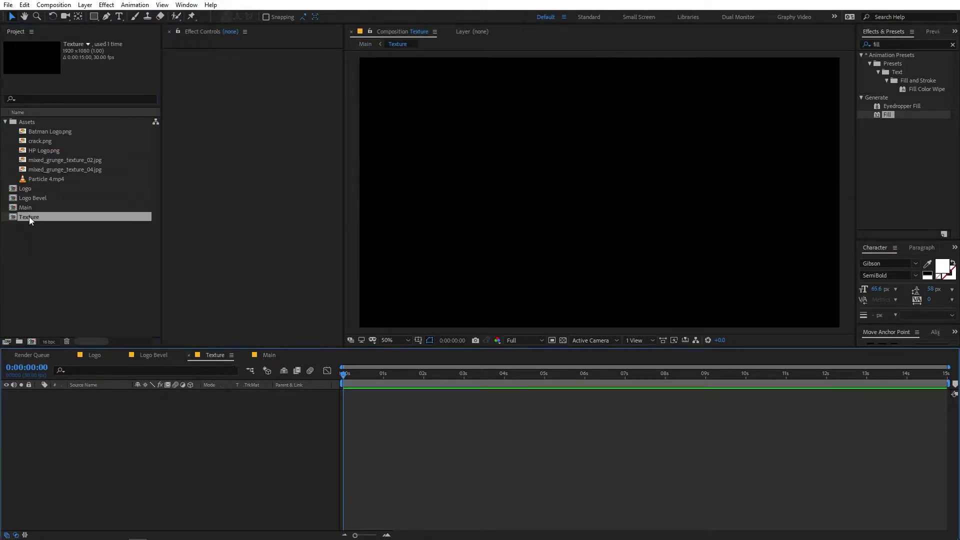
click(56, 160)
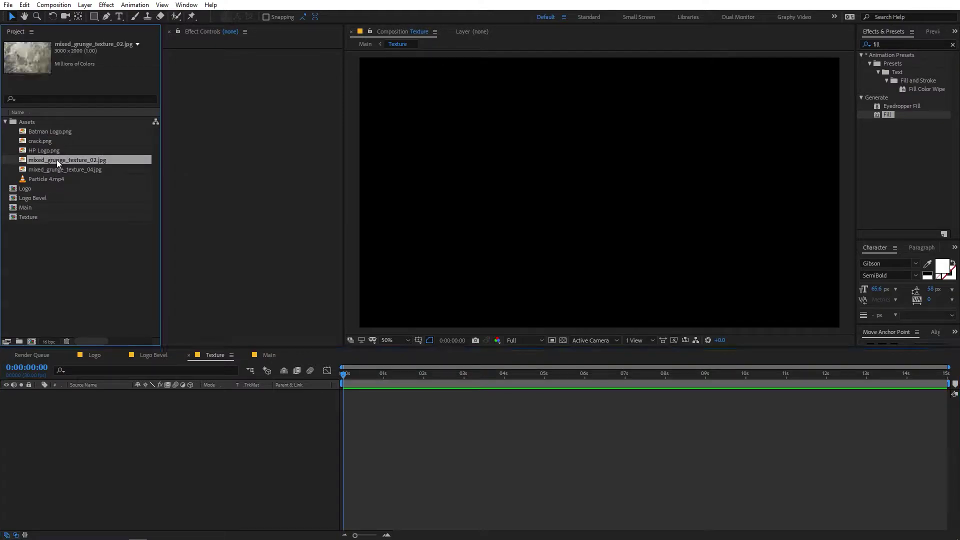
drag(55, 160, 92, 433)
scroll(599, 196, down, 4)
scroll(599, 196, up, 4)
Step: Scale the grunge texture layer down to 64.2% so that it still fills the composition frame
key(s)
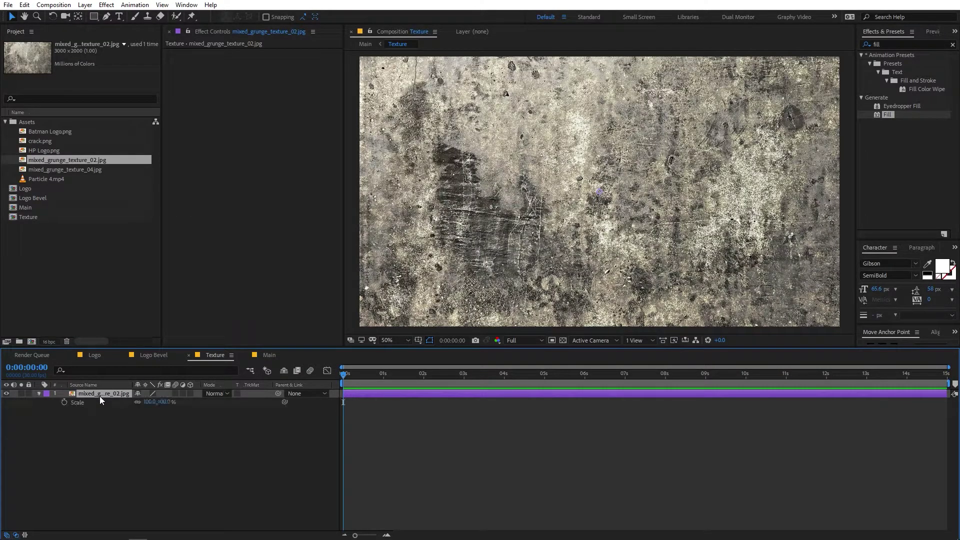
drag(152, 402, 122, 406)
scroll(618, 148, down, 4)
scroll(618, 148, up, 2)
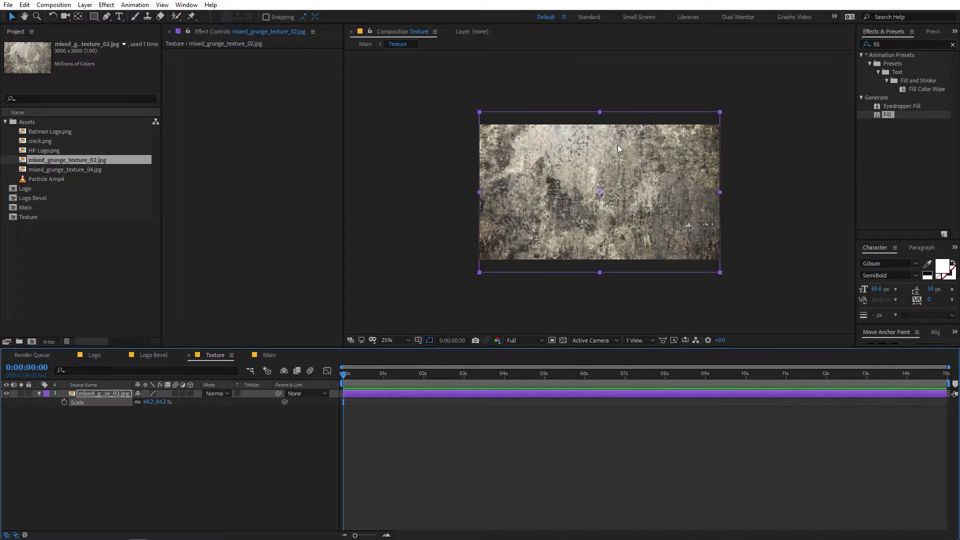
click(769, 237)
scroll(599, 199, up, 2)
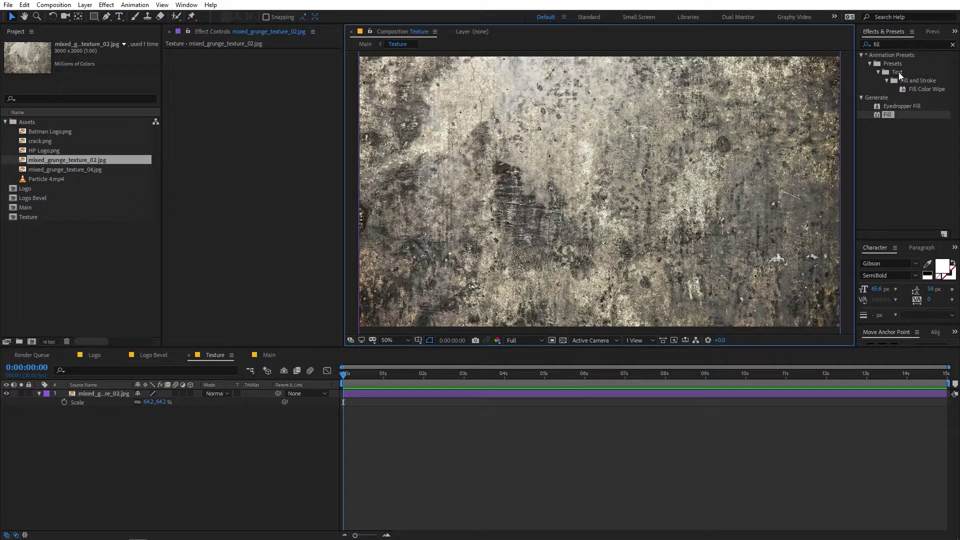
Step: Find the Curves effect and apply it to the grunge texture layer
click(888, 48)
text(curv)
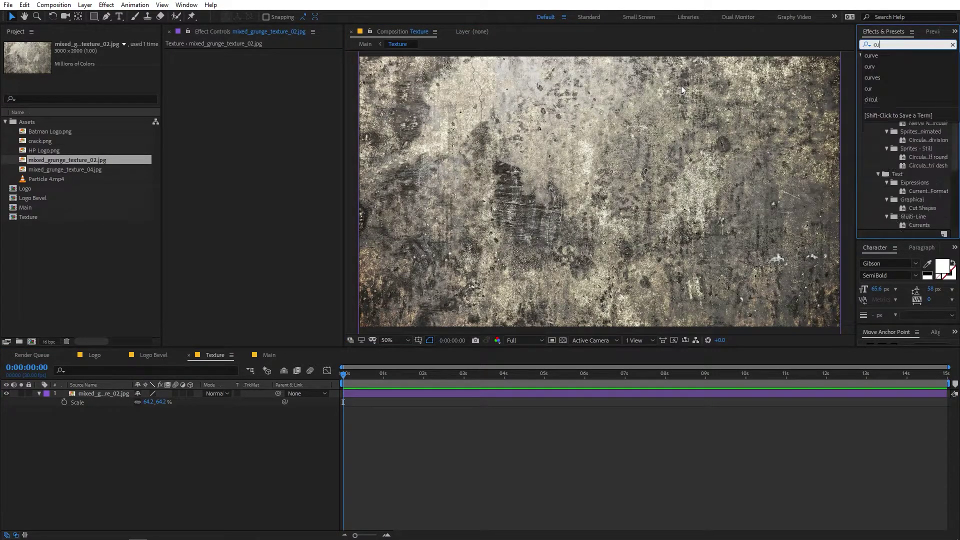
click(922, 144)
drag(892, 98, 129, 400)
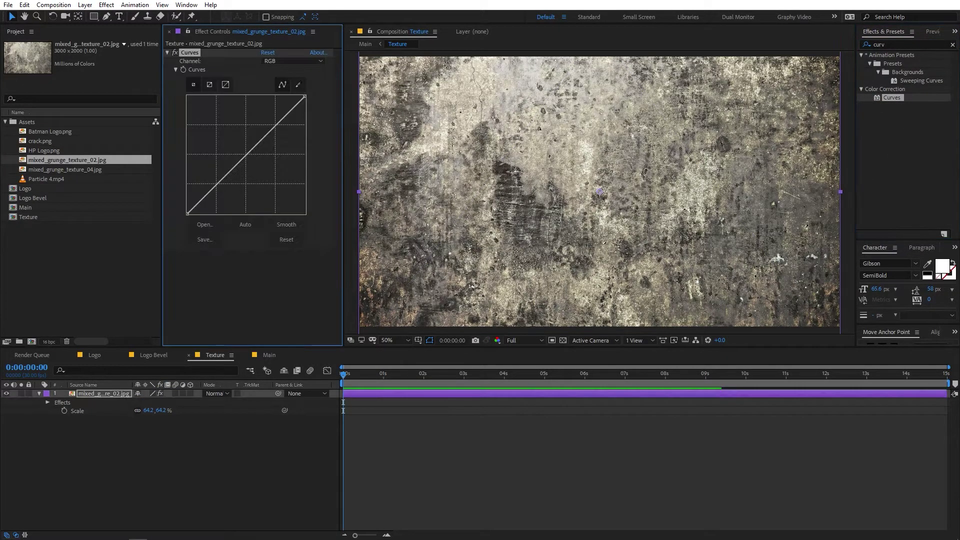
Step: Apply the Tint effect to the grunge texture layer and move Curves below Tint in the effect order
click(910, 45)
text(tint)
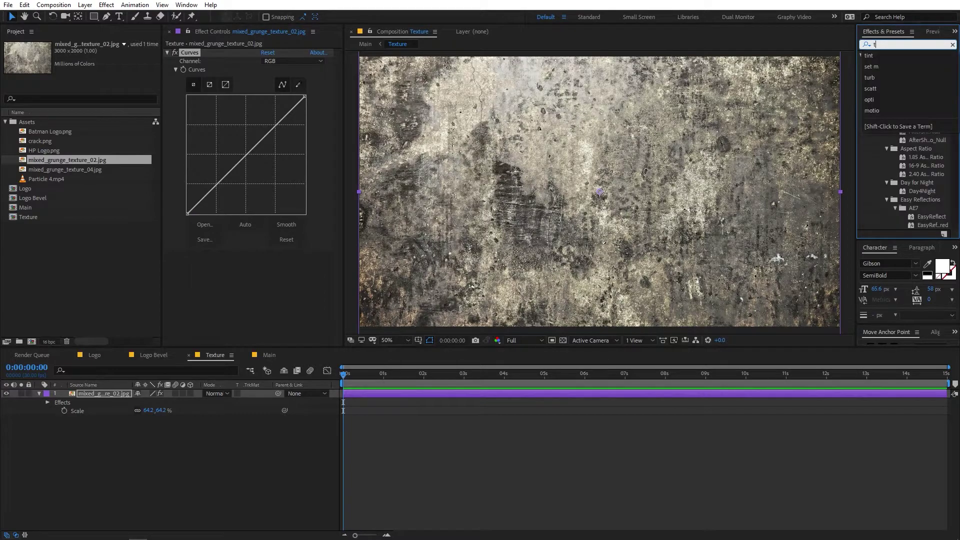
drag(898, 98, 268, 248)
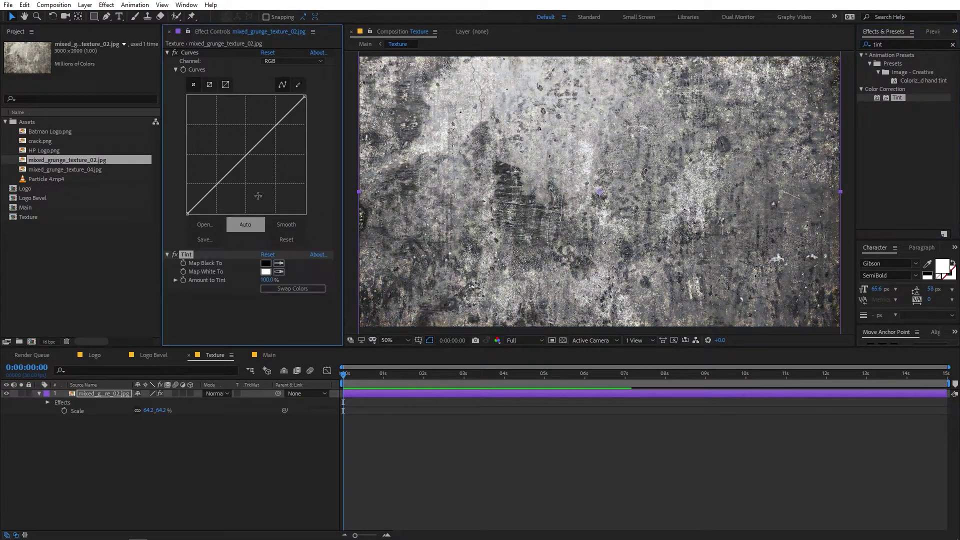
click(188, 53)
drag(189, 58, 205, 318)
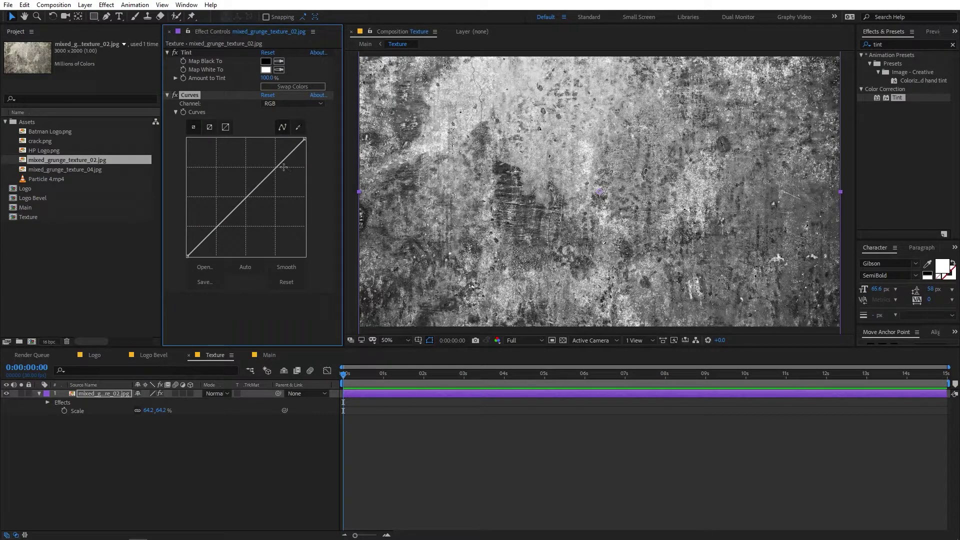
Step: Shape the RGB curve into a gentle S to raise the texture's contrast, and compare it with Curves switched off and on
drag(277, 167, 276, 163)
drag(226, 219, 234, 223)
drag(276, 163, 277, 164)
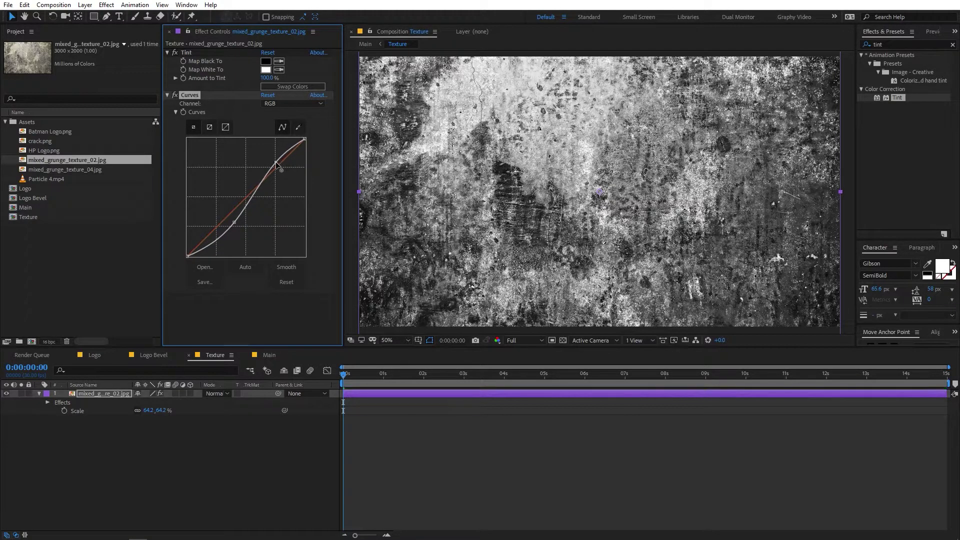
click(175, 94)
click(175, 95)
click(224, 460)
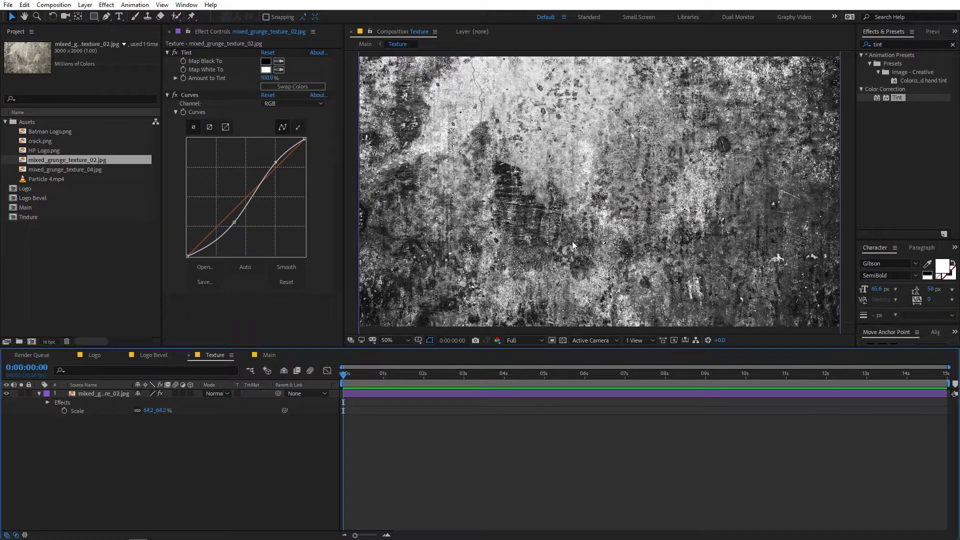
Step: Close the Texture timeline and add the Logo and Logo Bevel compositions to Main beneath the Texture layer
click(260, 353)
click(189, 354)
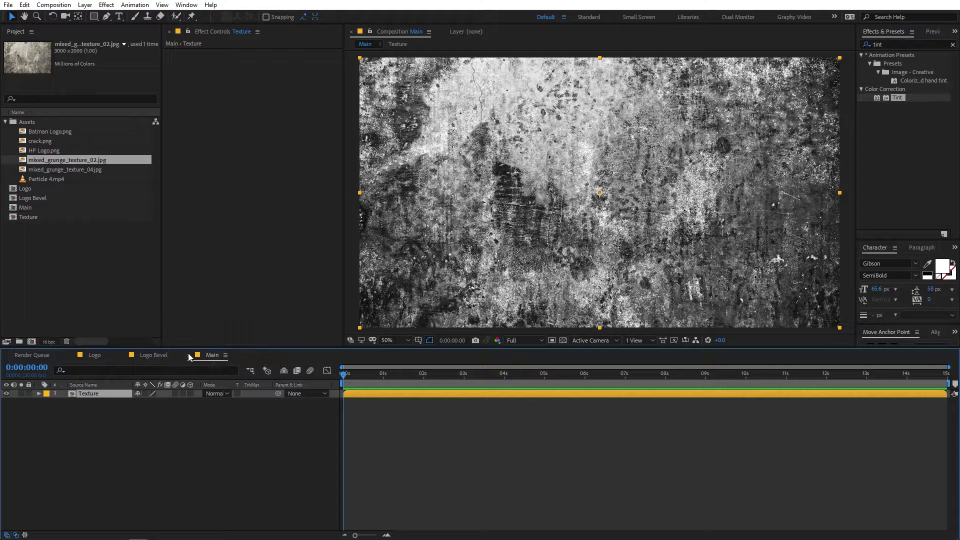
click(64, 276)
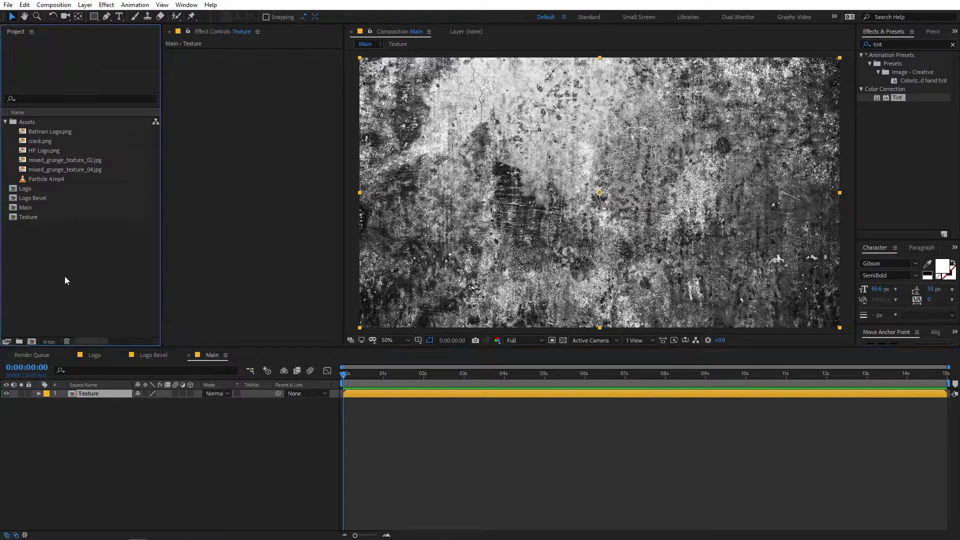
click(26, 189)
shift+click(28, 197)
drag(46, 200, 110, 440)
click(110, 440)
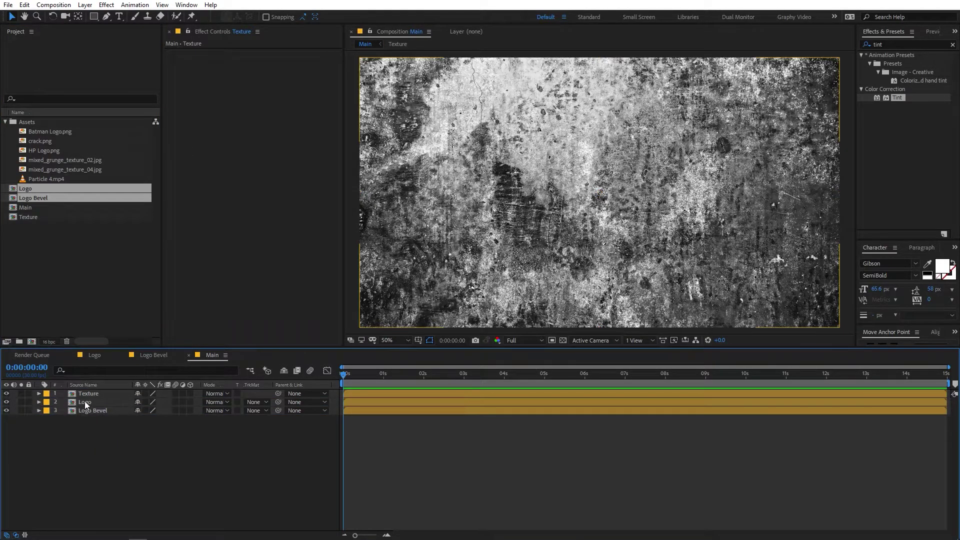
Step: Rename the Logo layer in Main as Logo Alpha and hide both the Logo Alpha and Logo Bevel layers
click(86, 403)
key(Return)
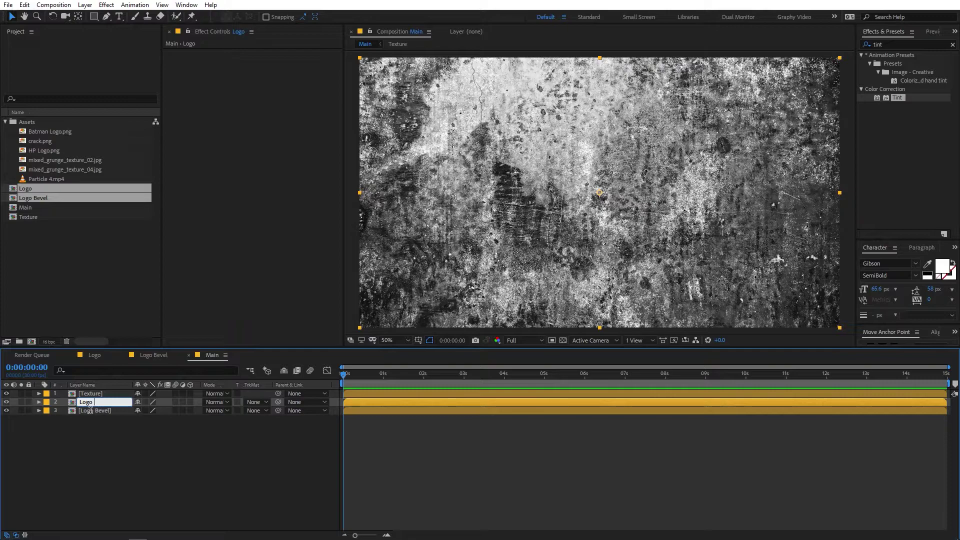
text(Aplpha)
key(Return)
drag(7, 402, 7, 410)
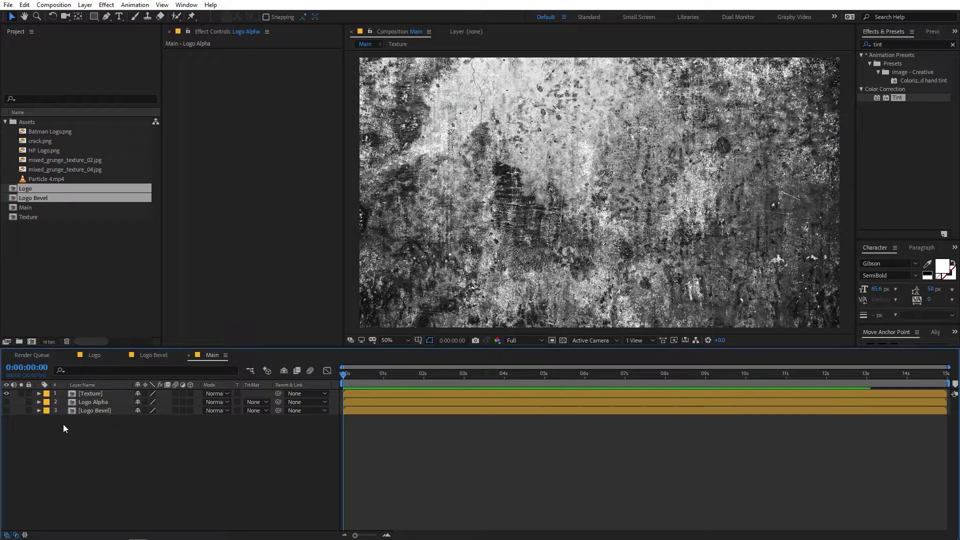
Step: Apply CC Glass to the Texture layer in Main and use Logo Bevel as its bump map
click(953, 44)
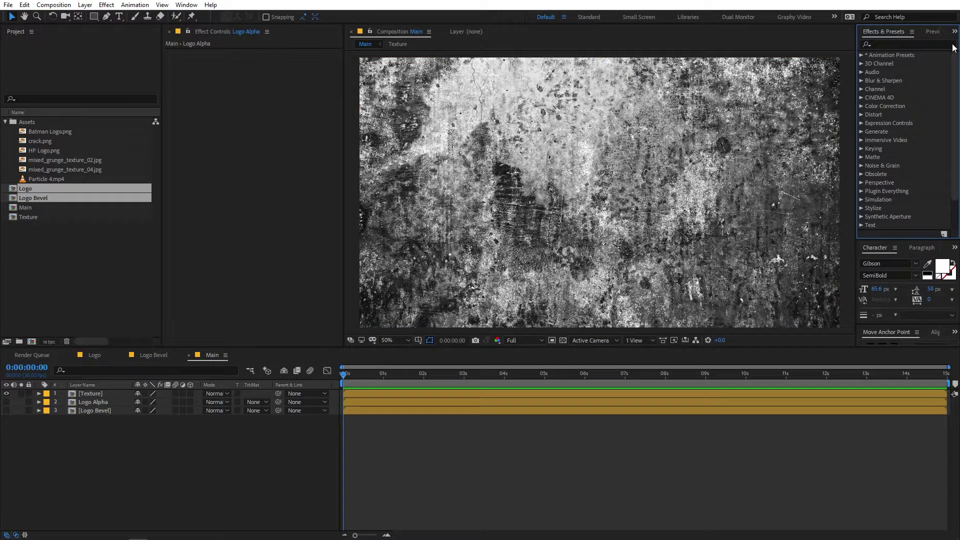
click(913, 46)
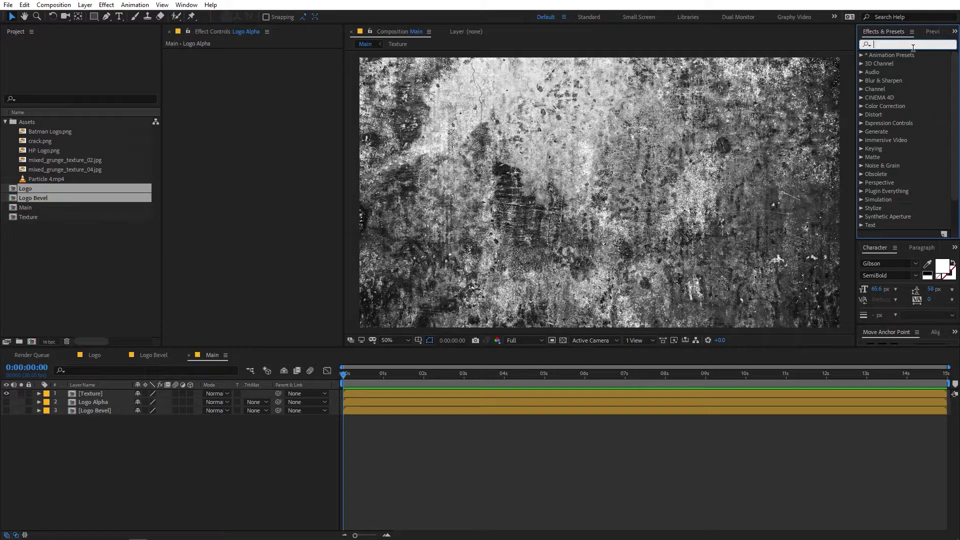
text(cc g)
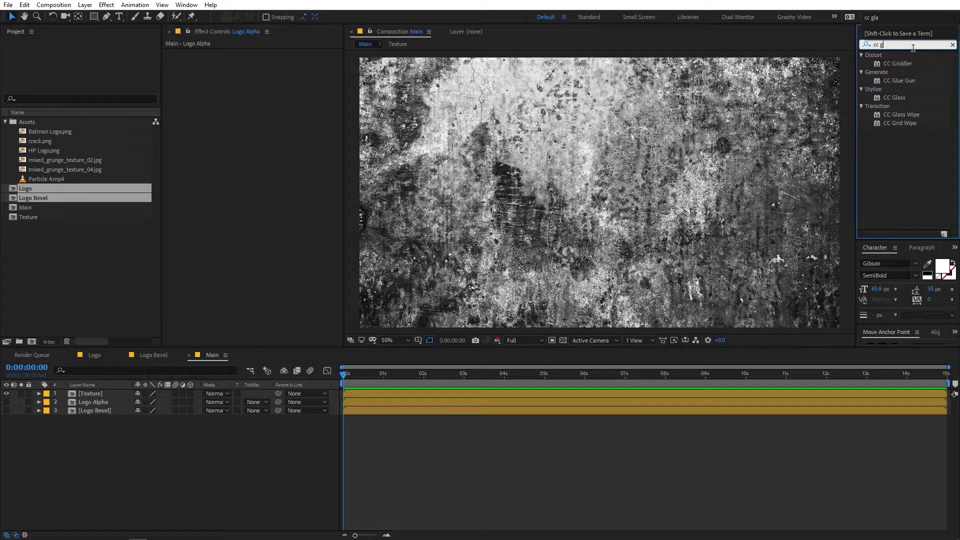
drag(895, 99, 101, 394)
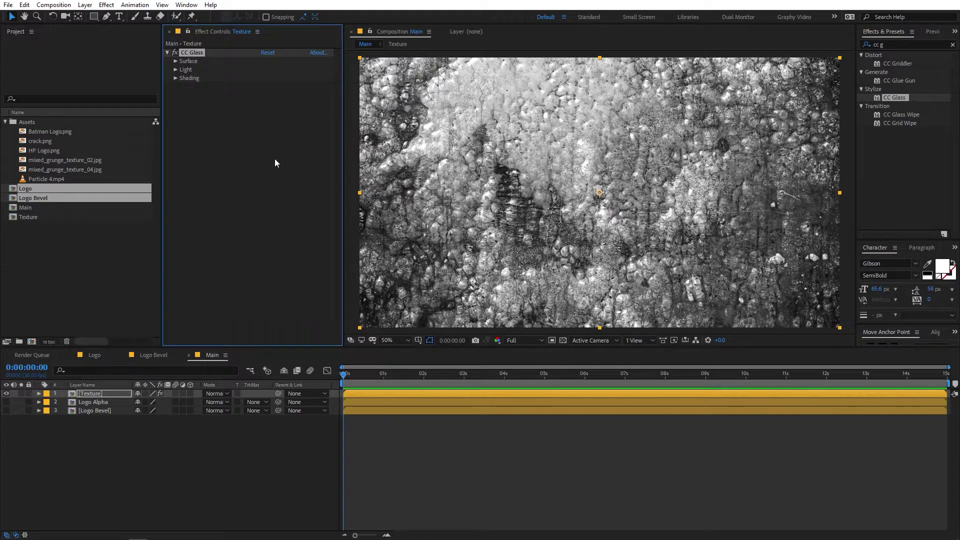
click(176, 61)
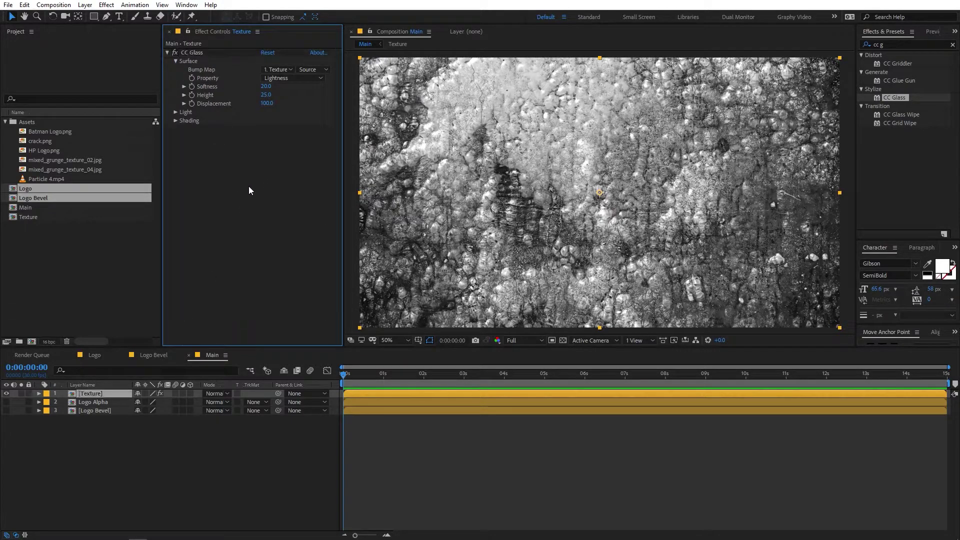
click(276, 70)
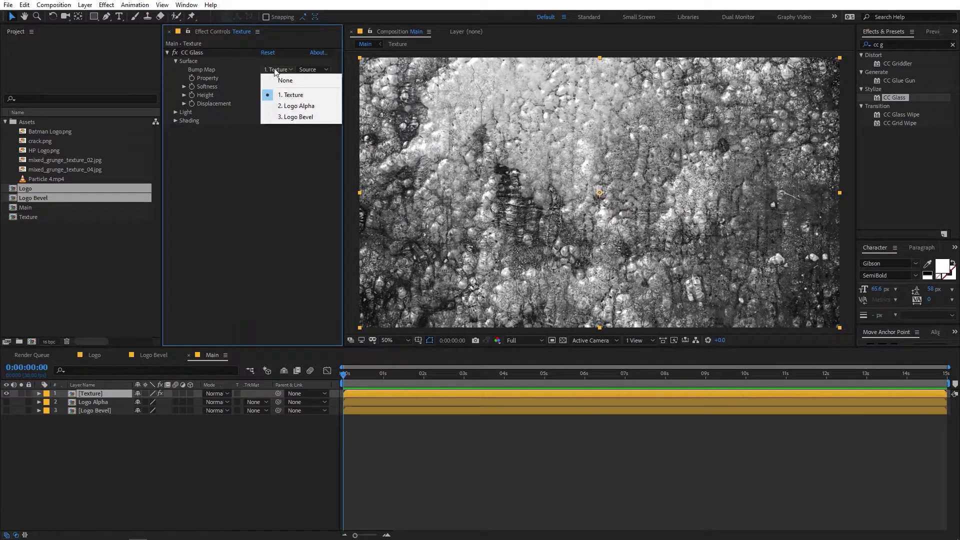
click(287, 116)
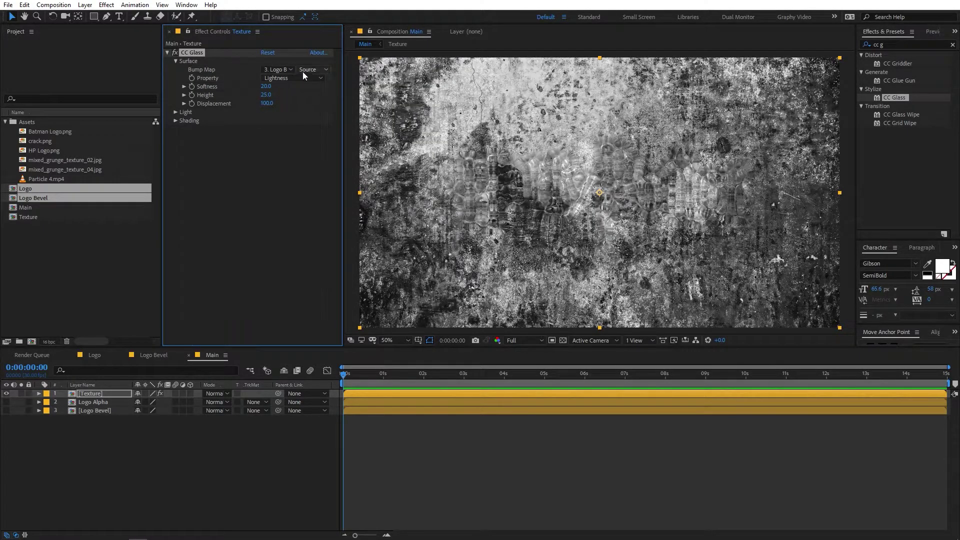
Step: Set both the softness and the displacement of the CC Glass surface to 0
click(269, 86)
text(0)
key(Return)
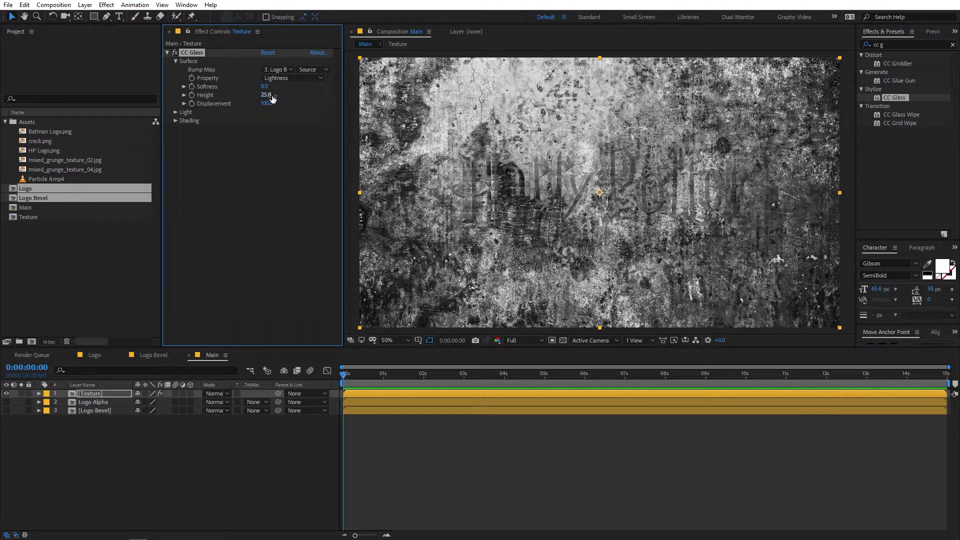
click(267, 104)
text(0)
key(Return)
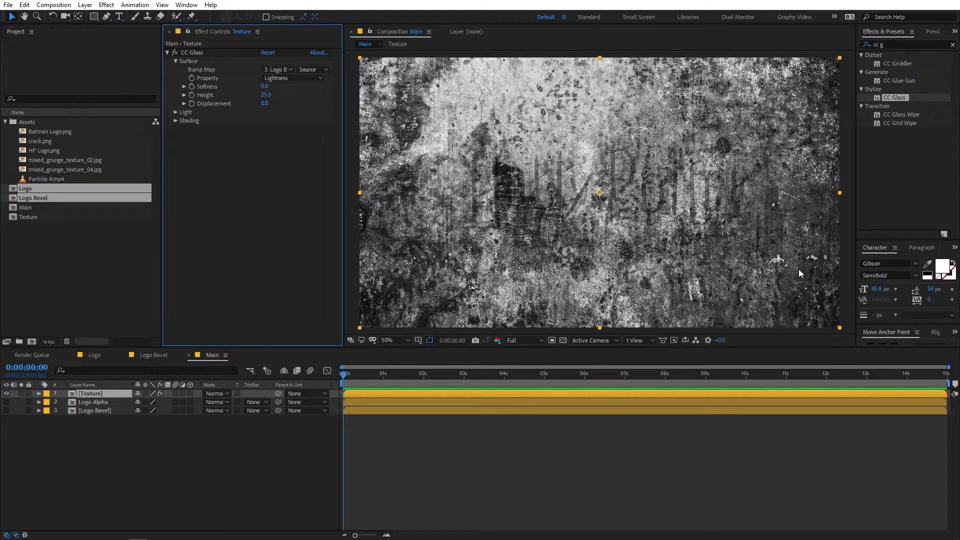
Step: Apply Set Matte to the Texture layer and take the matte from the Logo Alpha layer
click(892, 46)
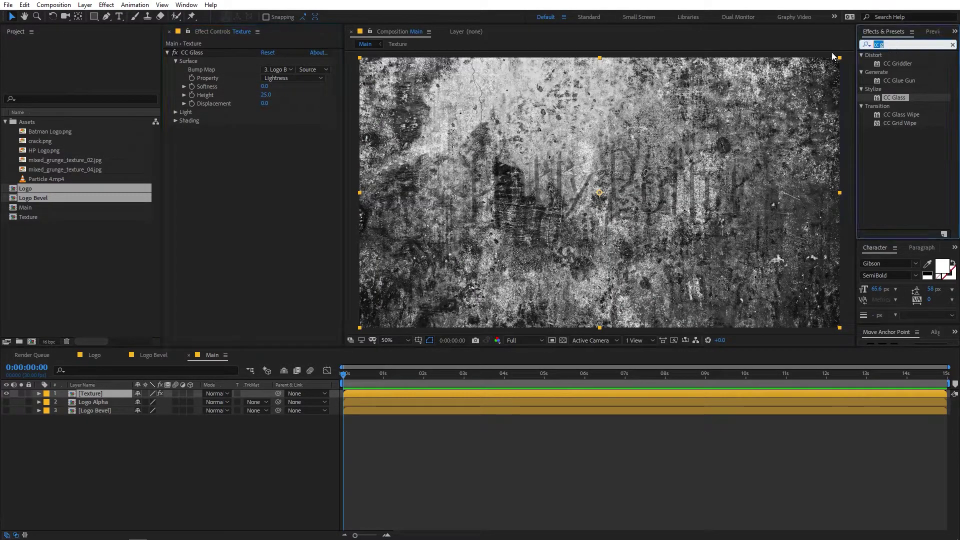
text(set)
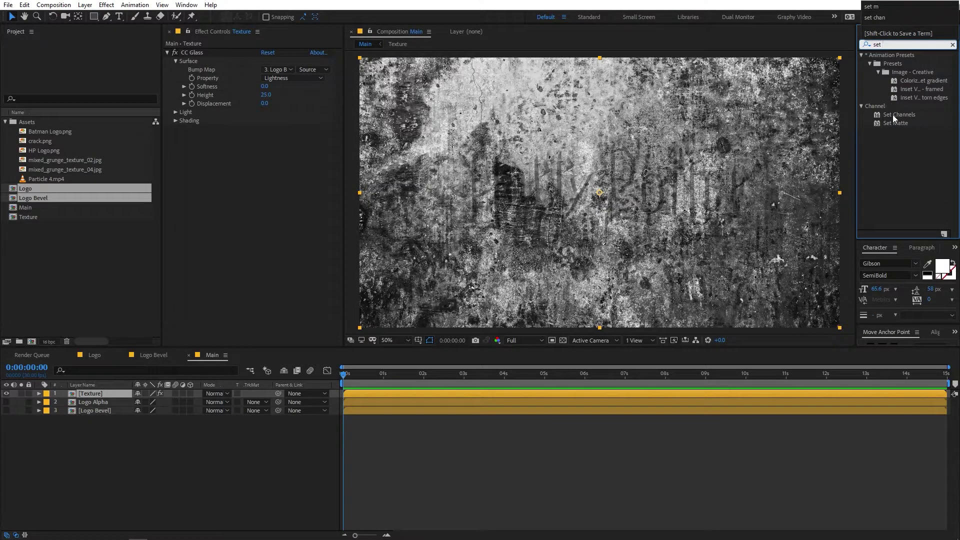
drag(896, 121, 242, 178)
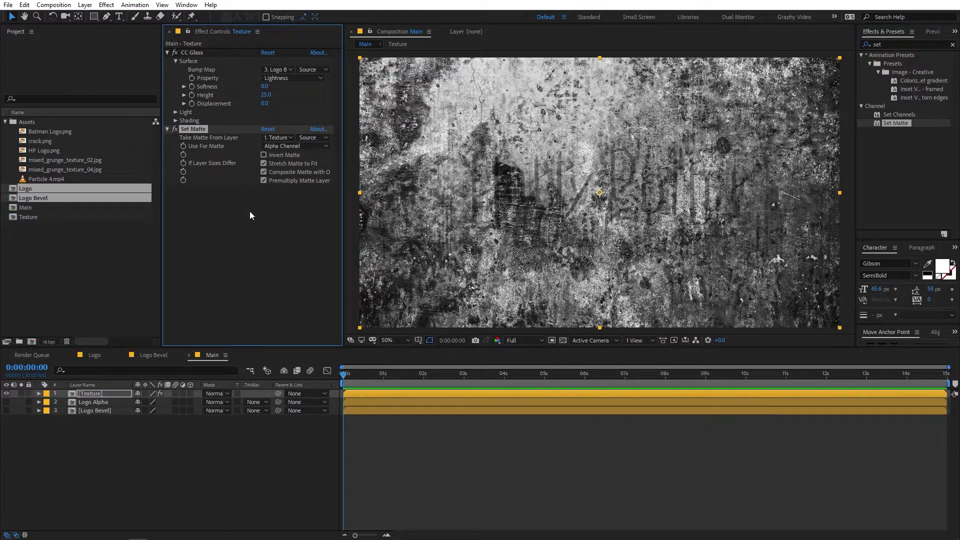
click(252, 183)
click(277, 138)
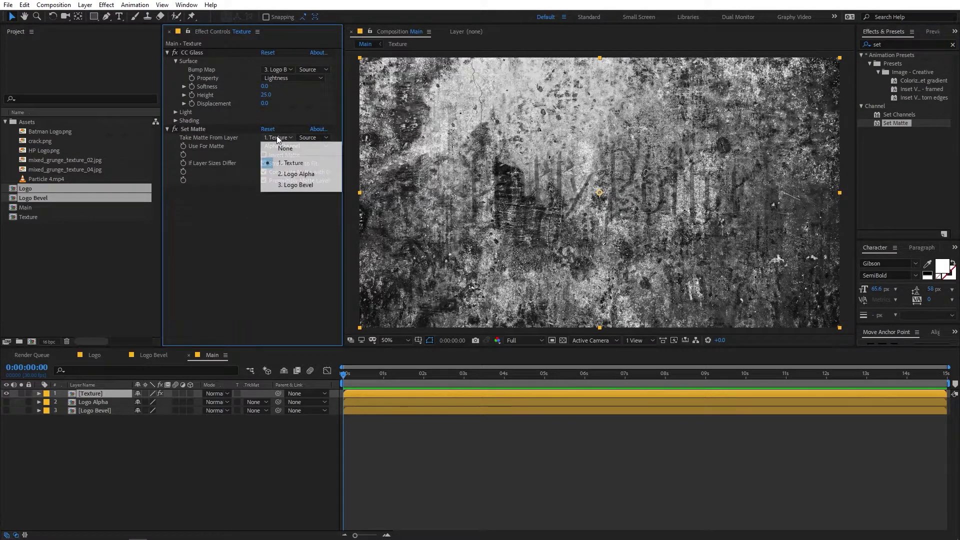
click(295, 174)
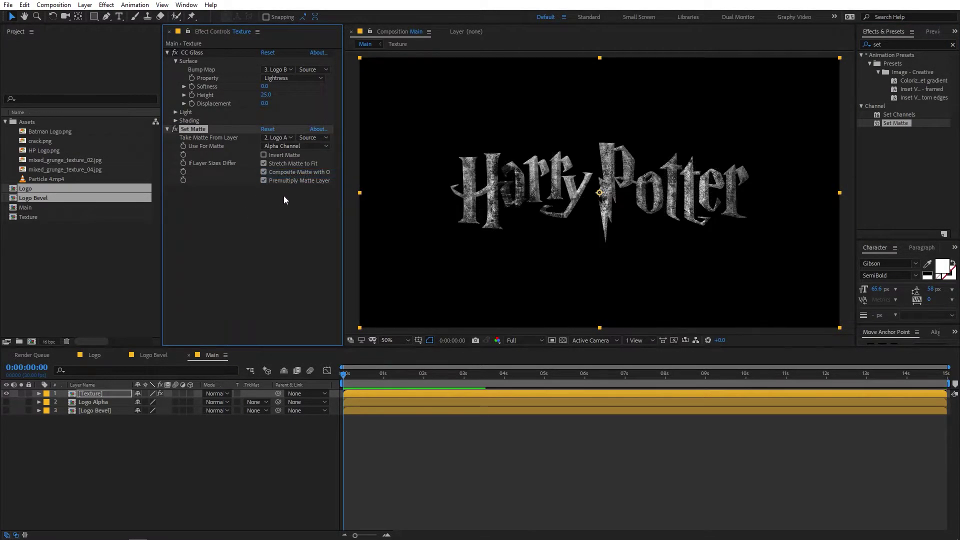
scroll(527, 173, up, 2)
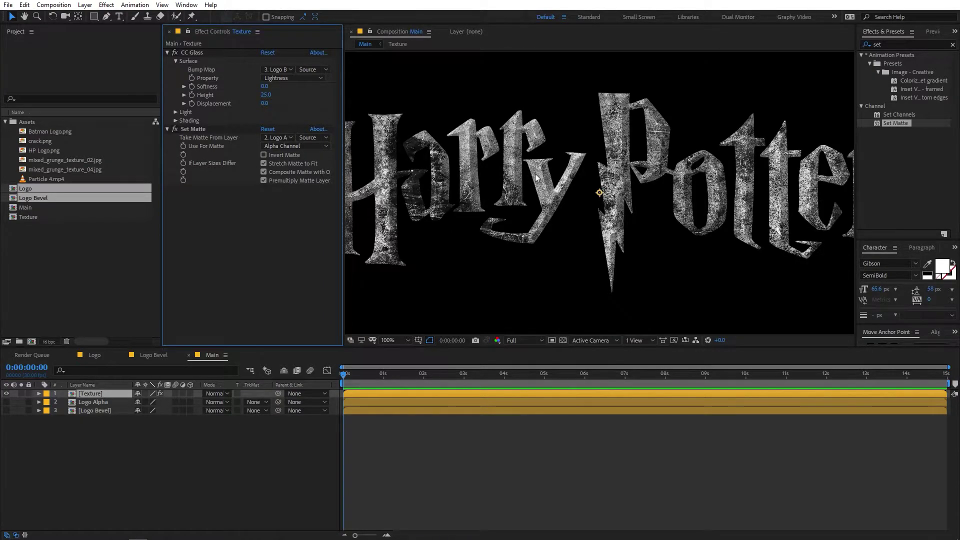
scroll(536, 176, down, 2)
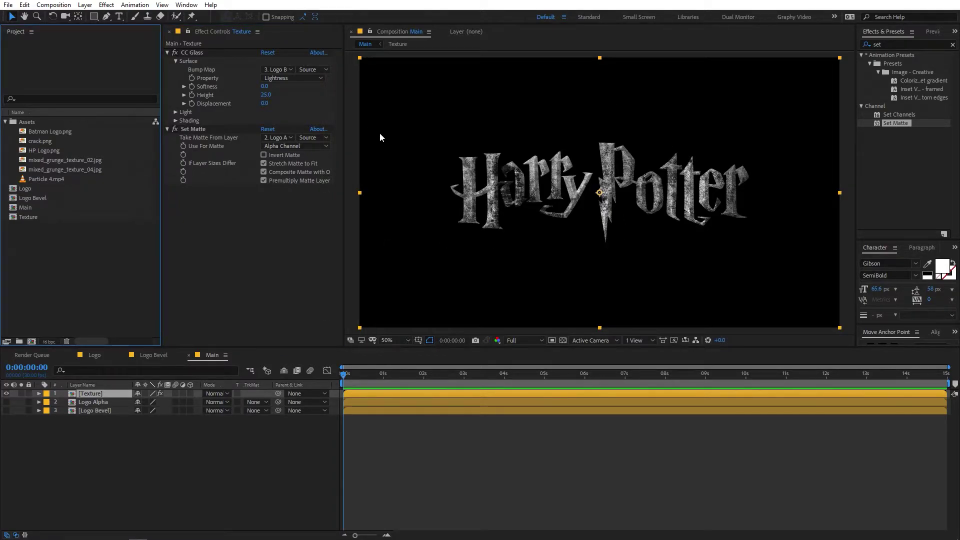
Step: Add mixed_grunge_texture_04.jpg to Main as the lowest layer and scale it to 64.5% as the background
click(43, 172)
key(Up)
key(Down)
drag(58, 169, 95, 446)
key(s)
drag(152, 428, 132, 429)
Step: Apply Curves to the background grunge layer and shape the RGB curve into an S for more contrast
click(903, 45)
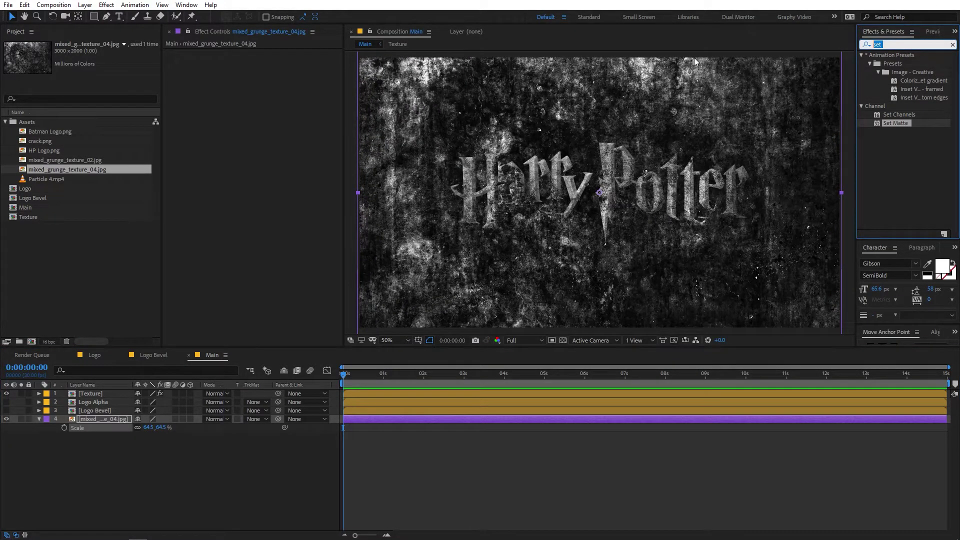
text(cur)
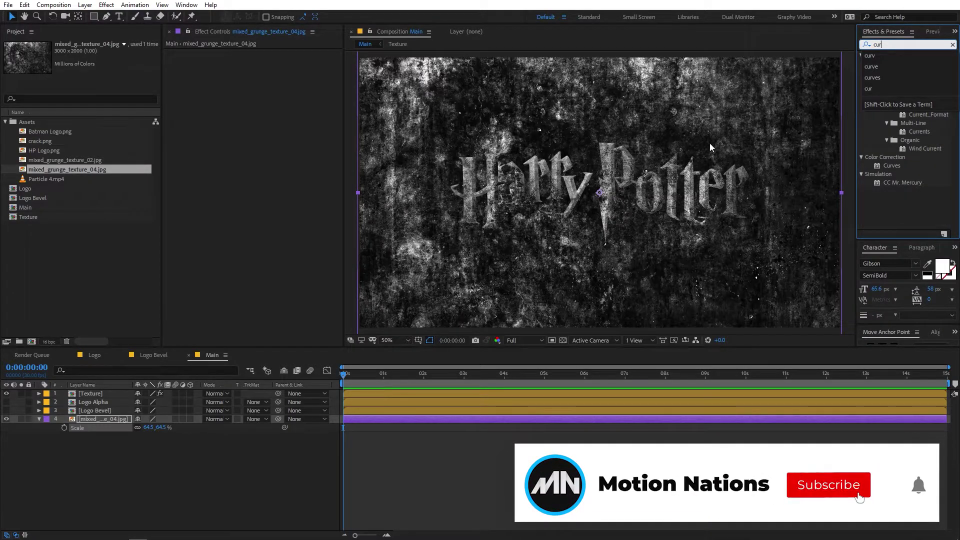
drag(891, 166, 105, 422)
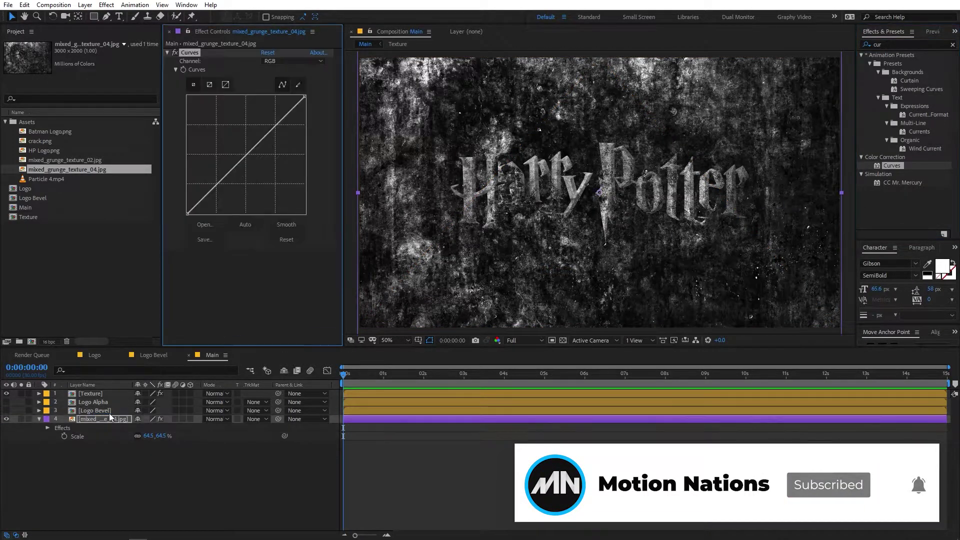
drag(270, 131, 265, 126)
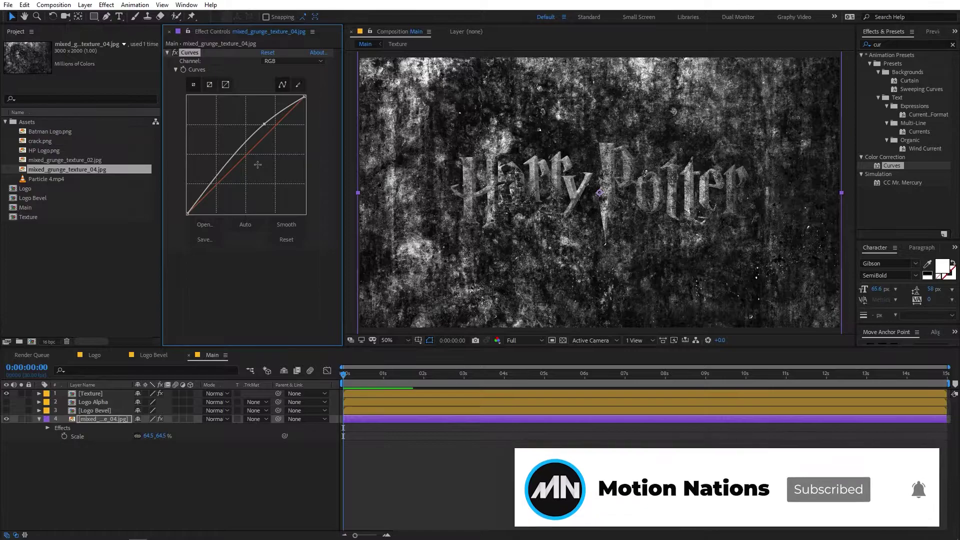
drag(222, 174, 224, 189)
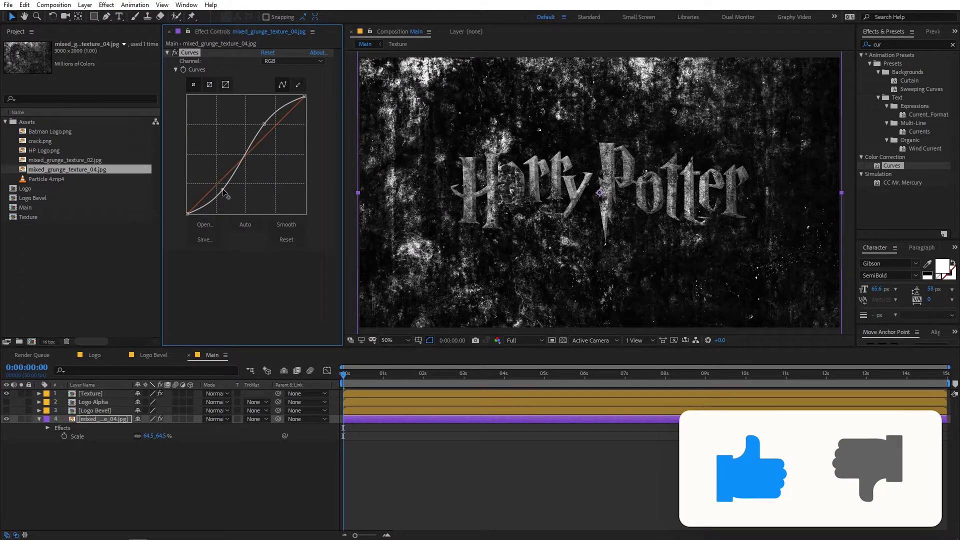
click(167, 52)
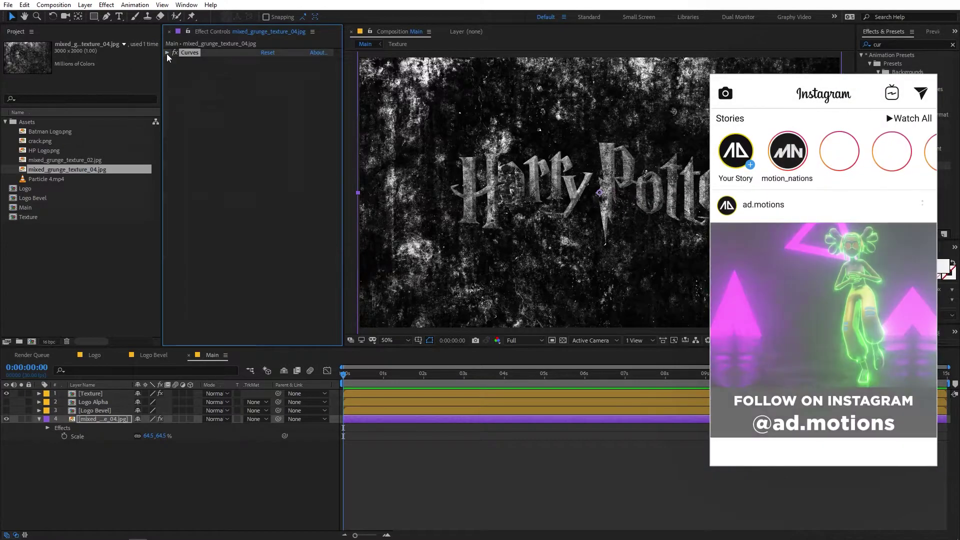
click(578, 470)
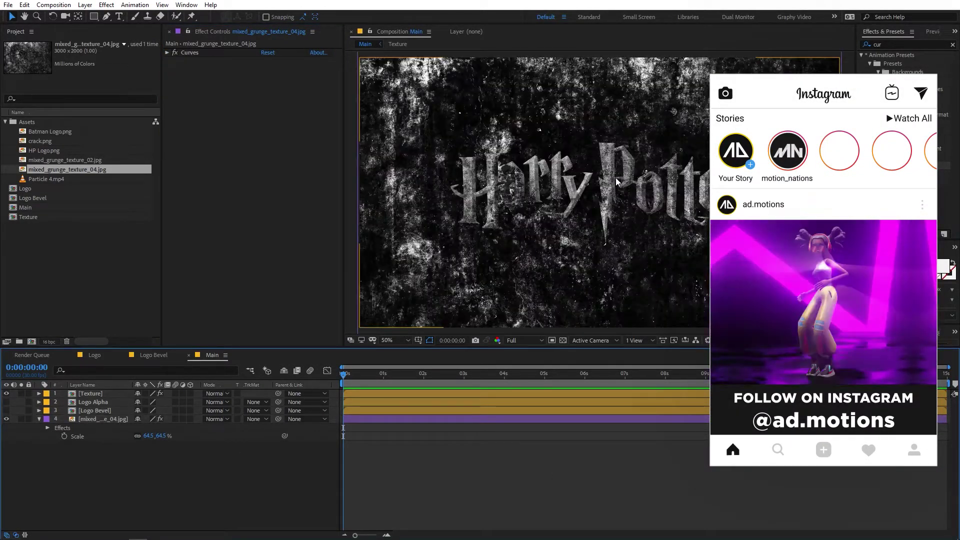
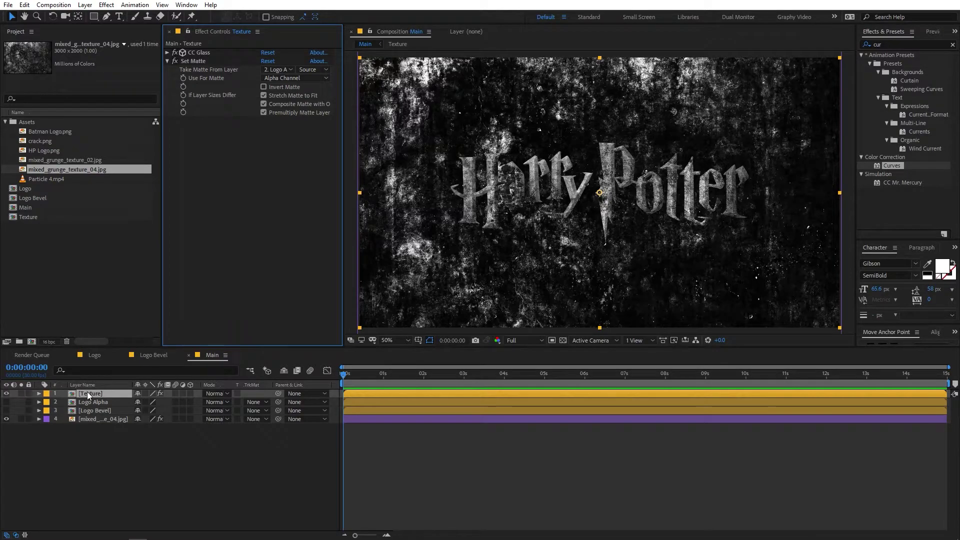
Step: Duplicate the Texture layer and apply CC Radial Blur to the lower copy
key(ctrl+d)
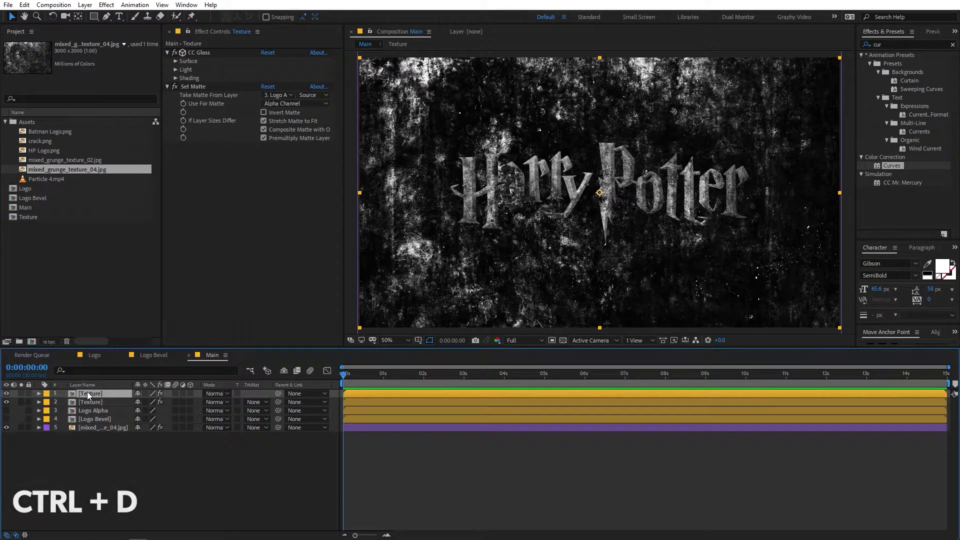
click(88, 401)
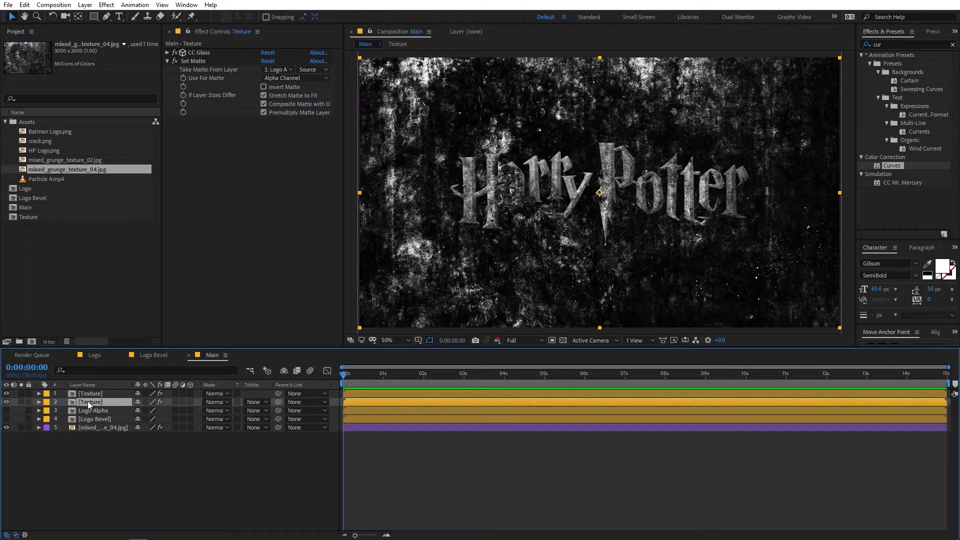
click(896, 46)
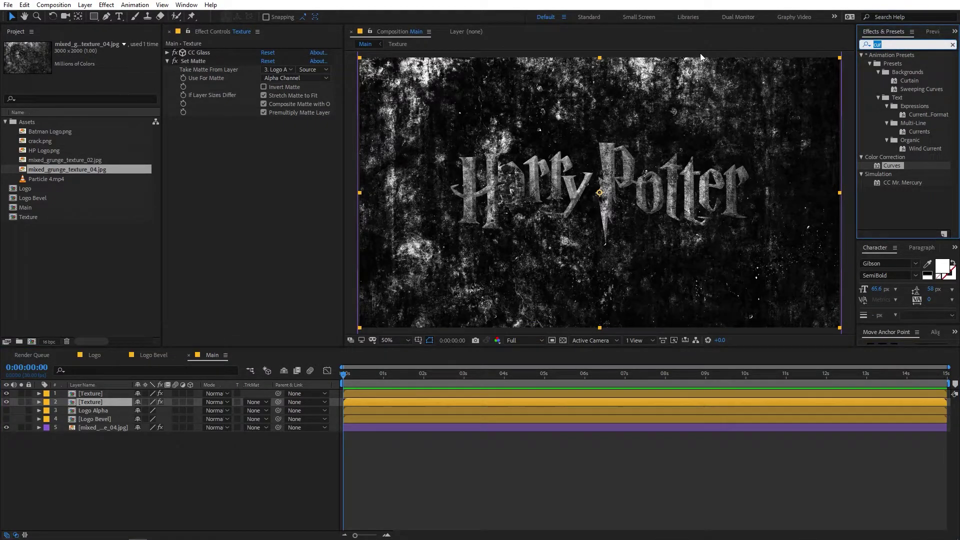
text(cc radi)
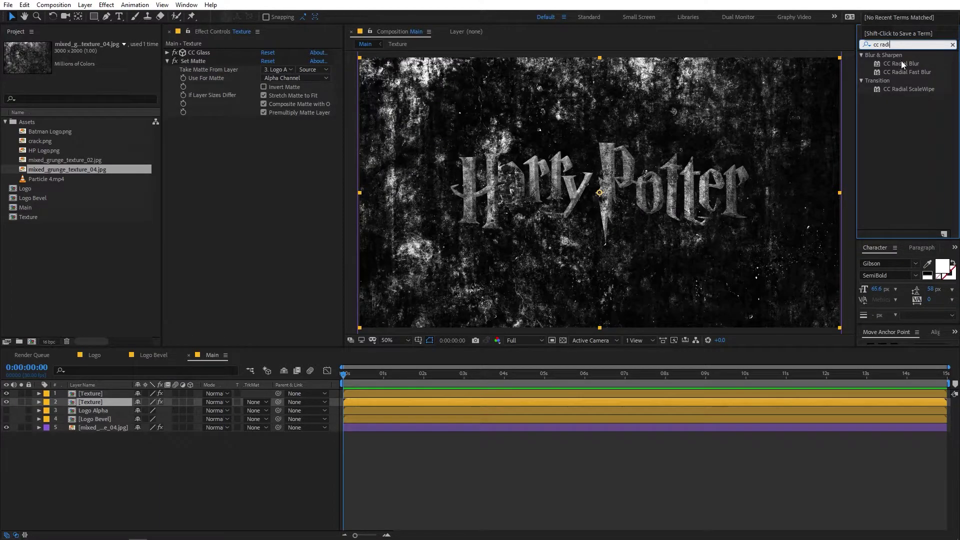
drag(901, 61, 256, 205)
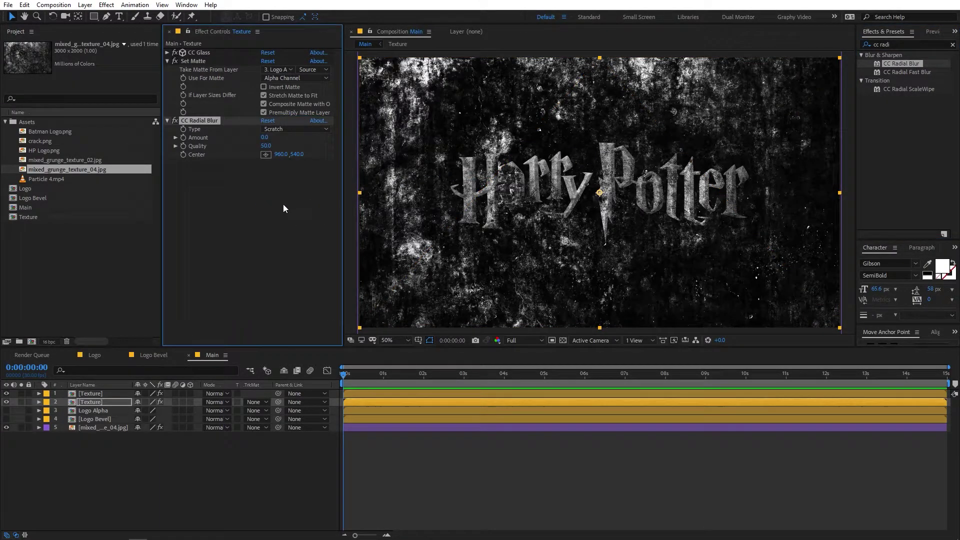
Step: Set the CC Radial Blur type to Fading Zoom and its amount to -10
click(281, 131)
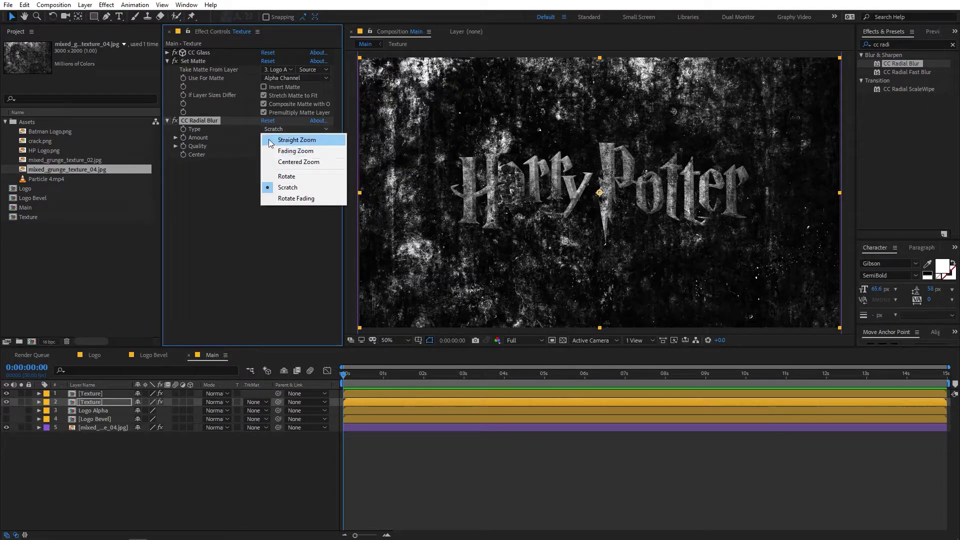
click(299, 156)
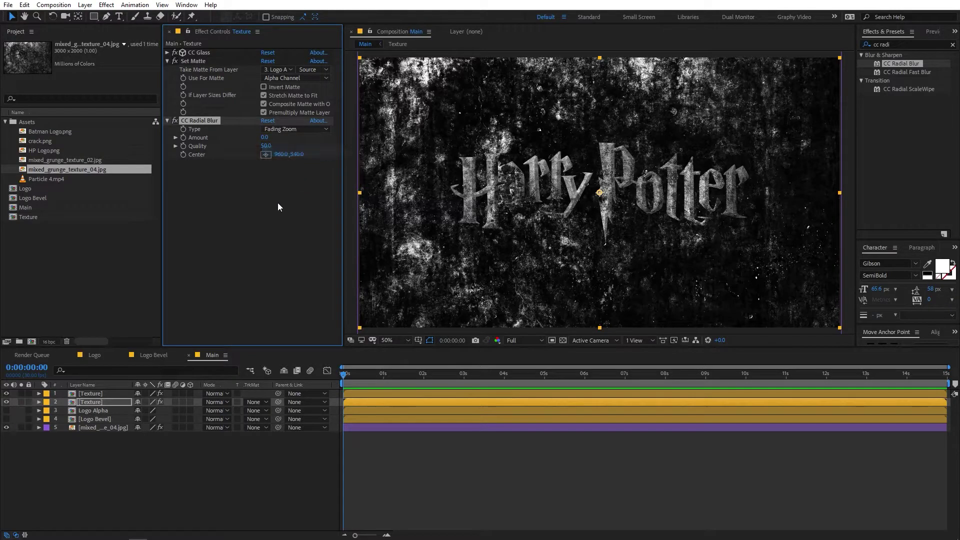
key(.)
key(.)
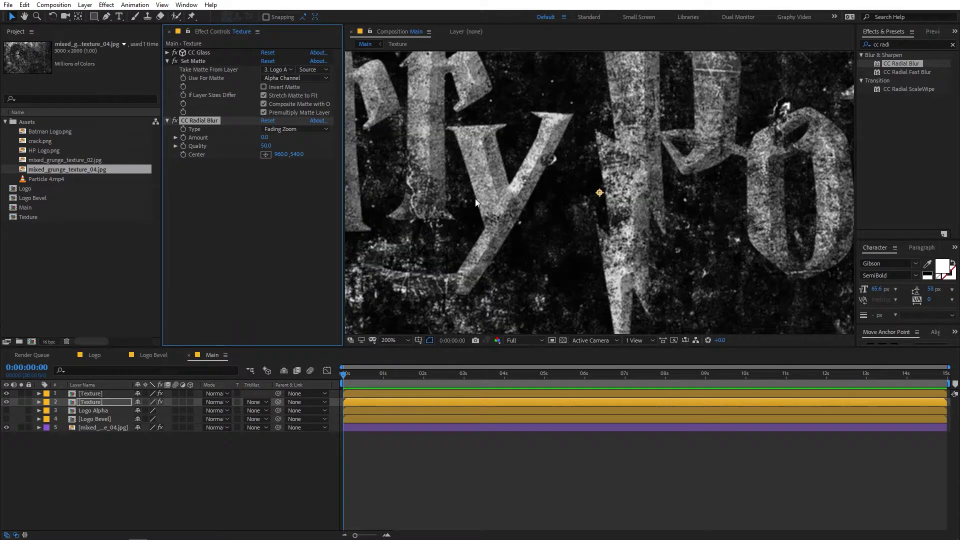
key(h)
drag(380, 150, 690, 200)
drag(450, 165, 559, 189)
key(v)
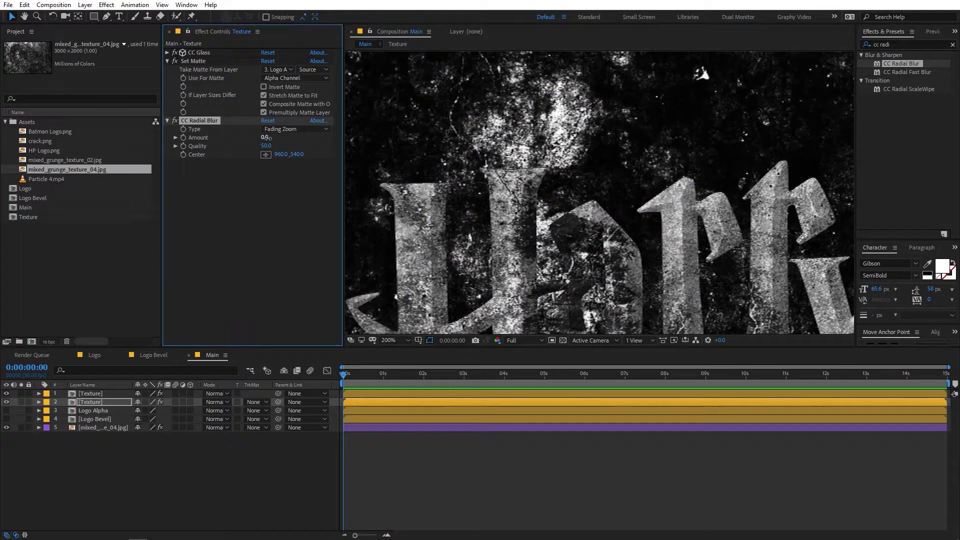
drag(267, 138, 258, 140)
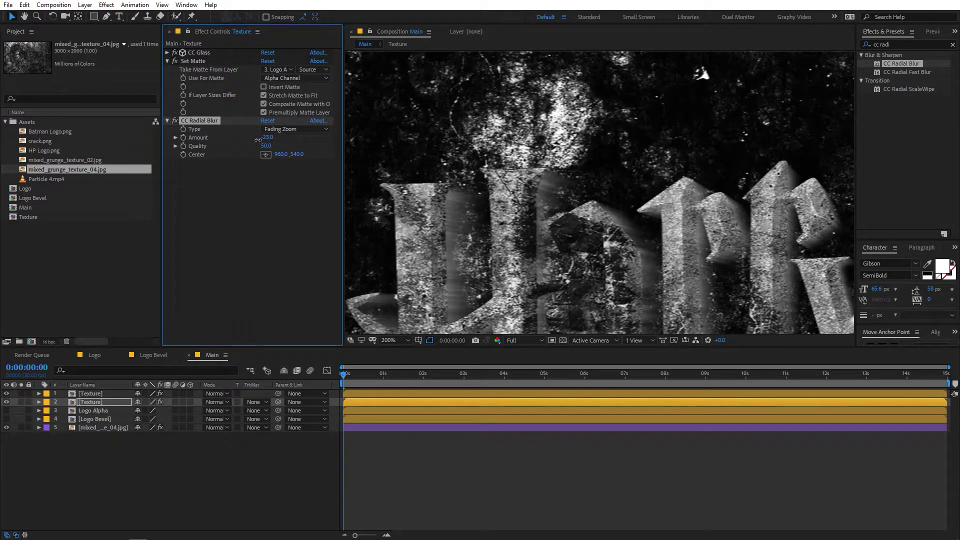
click(265, 138)
text(-10)
key(Return)
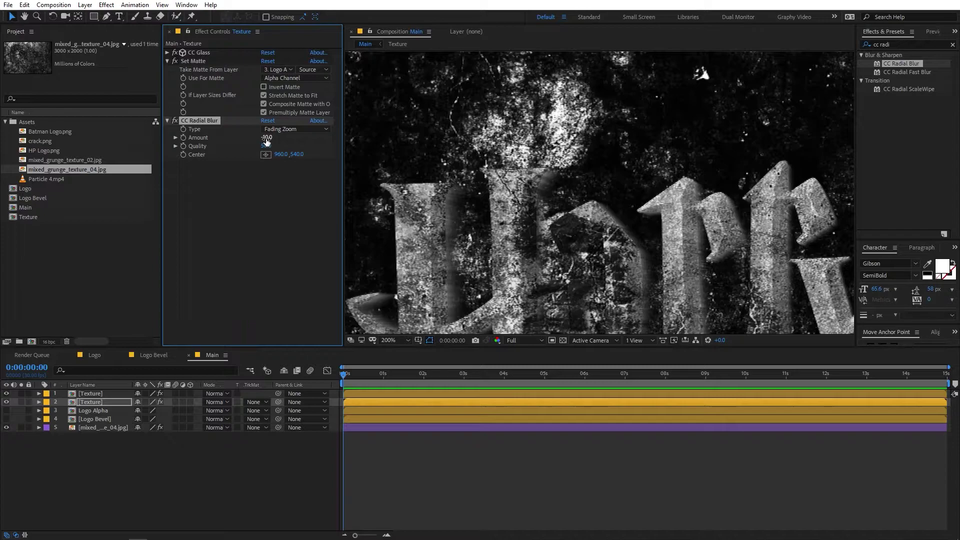
Step: Apply a Curves effect to the lower Texture layer, below its CC Radial Blur
scroll(519, 198, up, 1)
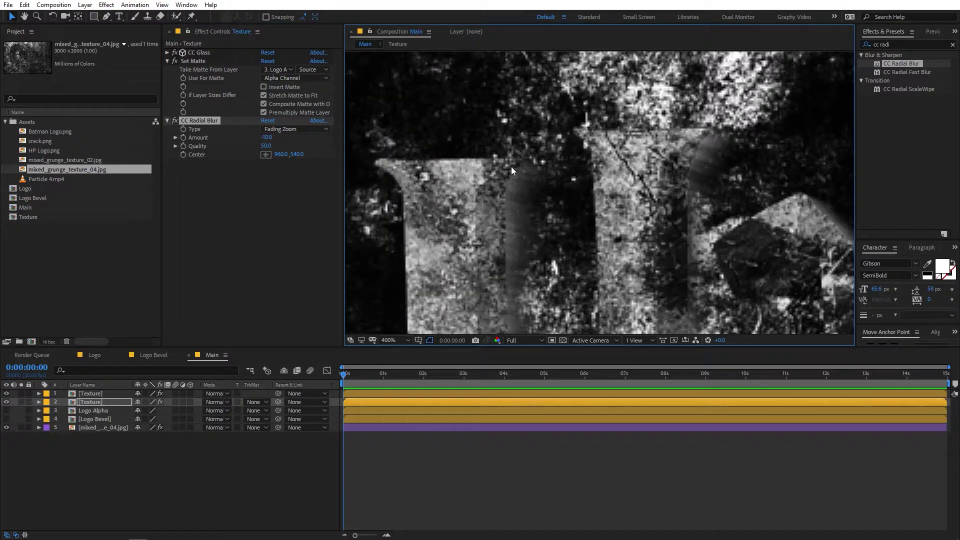
scroll(544, 215, down, 1)
key(h)
drag(545, 215, 494, 166)
click(932, 47)
text(cuir)
key(BackSpace)
key(BackSpace)
text(rve)
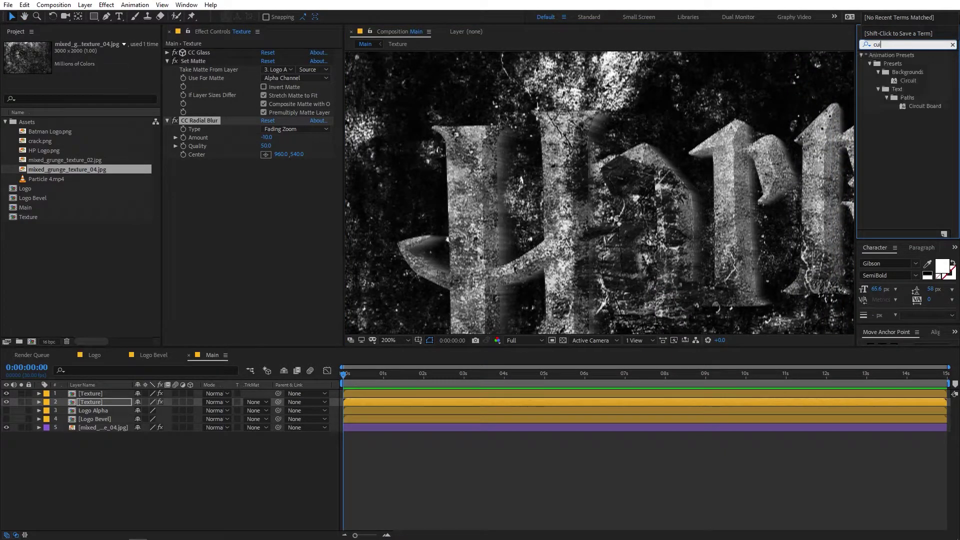
drag(882, 97, 272, 193)
Step: Set the lower Texture layer's Curves channel to Alpha and pull the curve's midpoint up to the upper-left corner to make the blurred edges solid
click(274, 156)
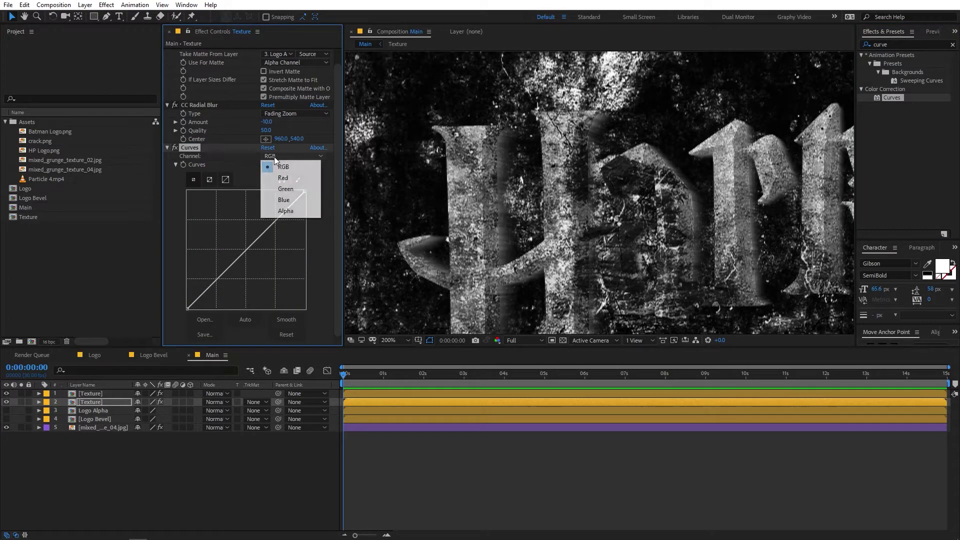
click(289, 216)
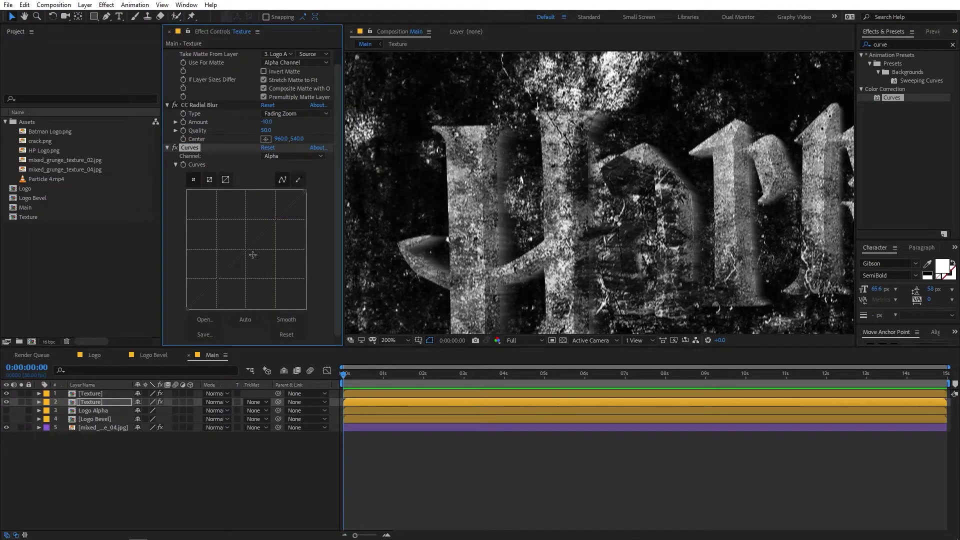
drag(247, 253, 189, 195)
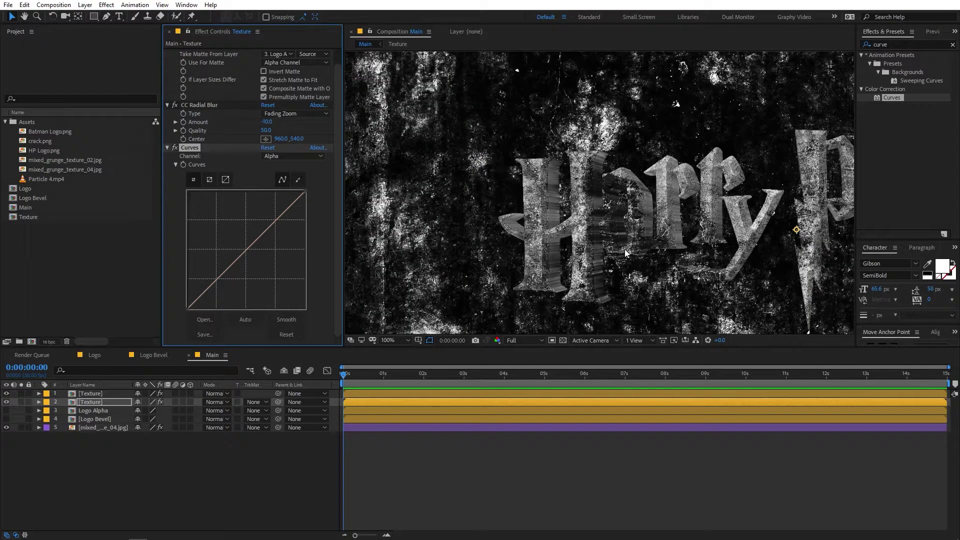
scroll(676, 196, down, 2)
scroll(692, 176, up, 1)
Step: Switch the lower Texture layer's Curves to RGB and bend the curve down in the highlights and shadows to darken the extruded sides
click(297, 158)
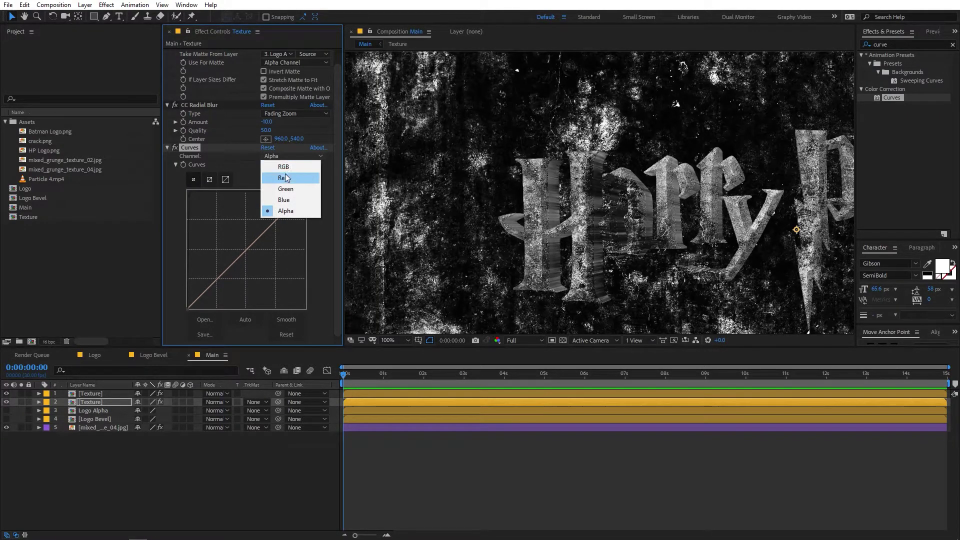
click(289, 169)
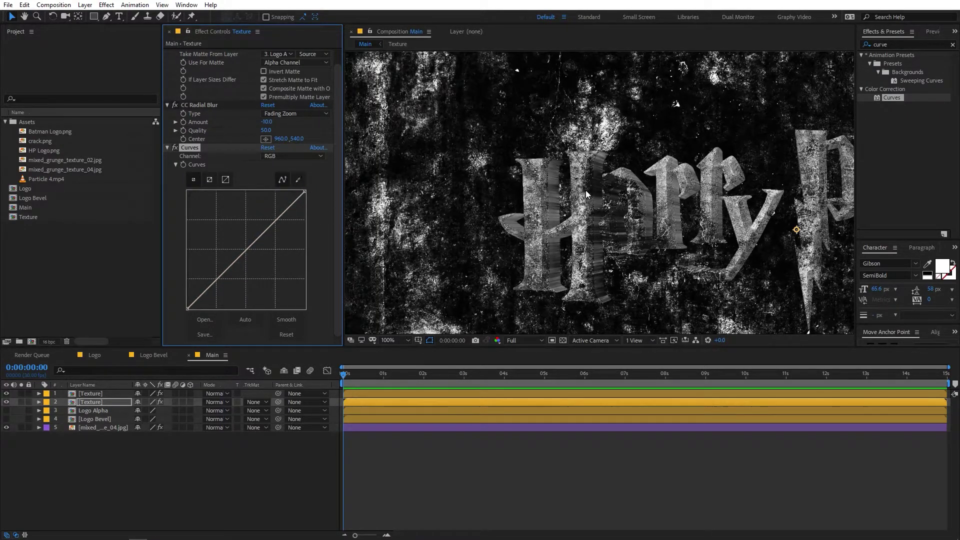
scroll(591, 193, up, 1)
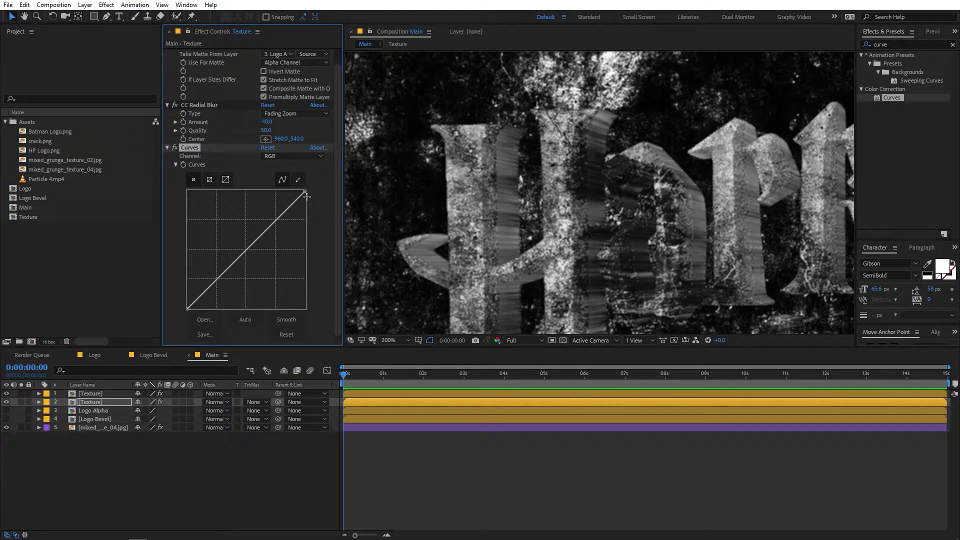
drag(293, 208, 289, 218)
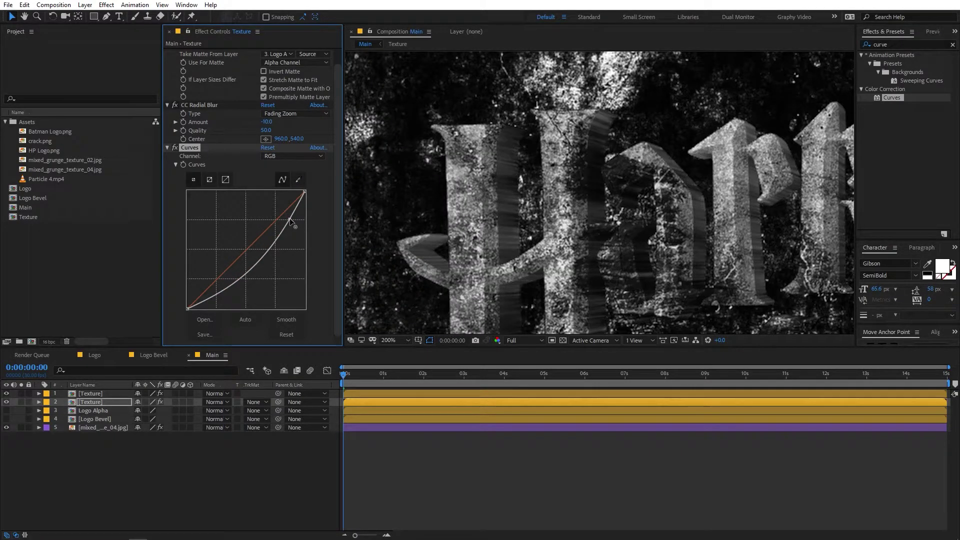
drag(220, 286, 218, 295)
scroll(697, 228, down, 4)
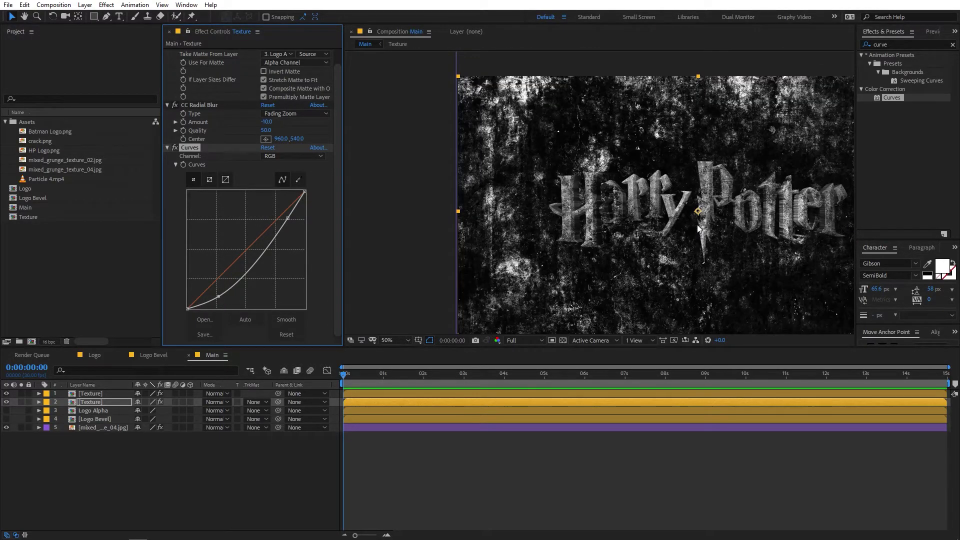
scroll(697, 228, up, 4)
scroll(567, 184, down, 6)
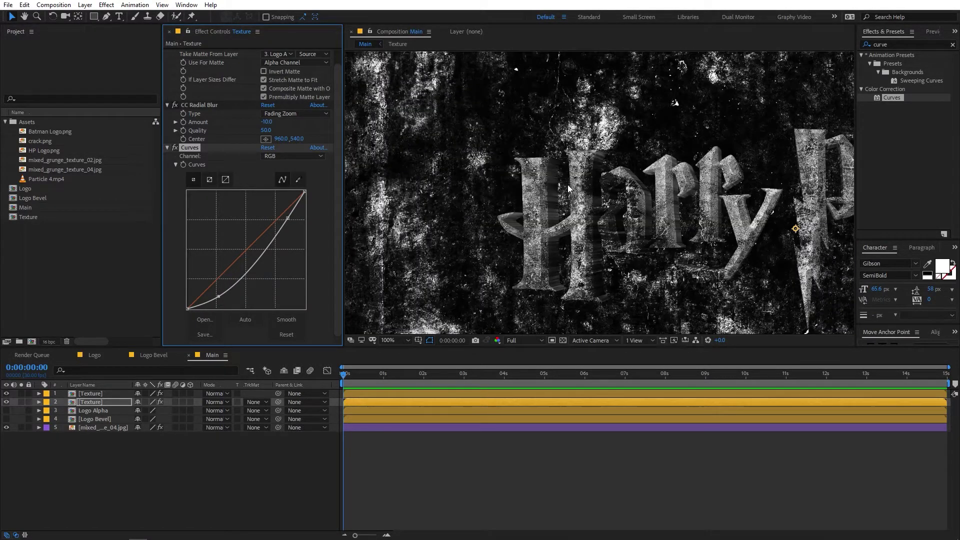
drag(655, 178, 588, 173)
scroll(588, 172, up, 2)
drag(523, 205, 592, 184)
key(v)
Step: Deselect the layers and add a parallel light to Main with 250% intensity
click(241, 478)
click(80, 265)
click(85, 5)
click(135, 470)
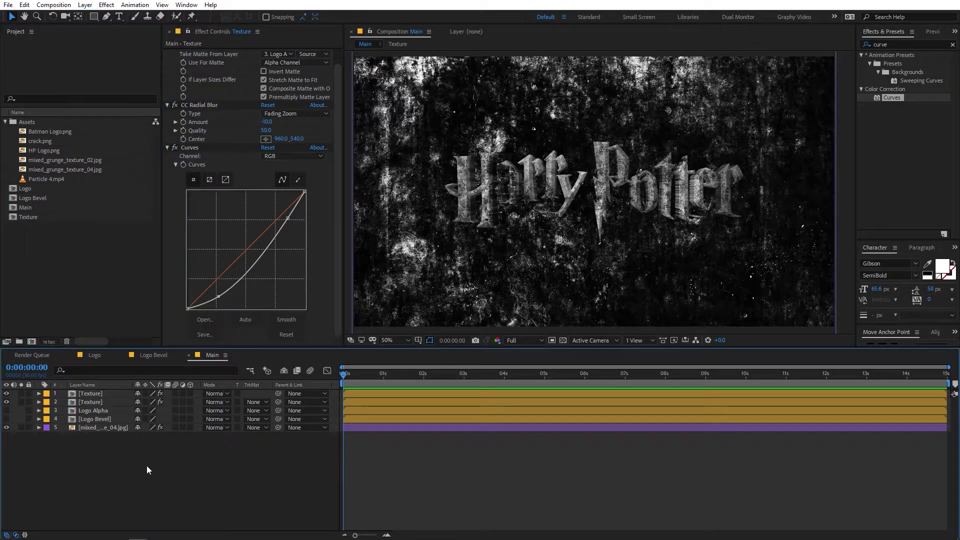
click(85, 5)
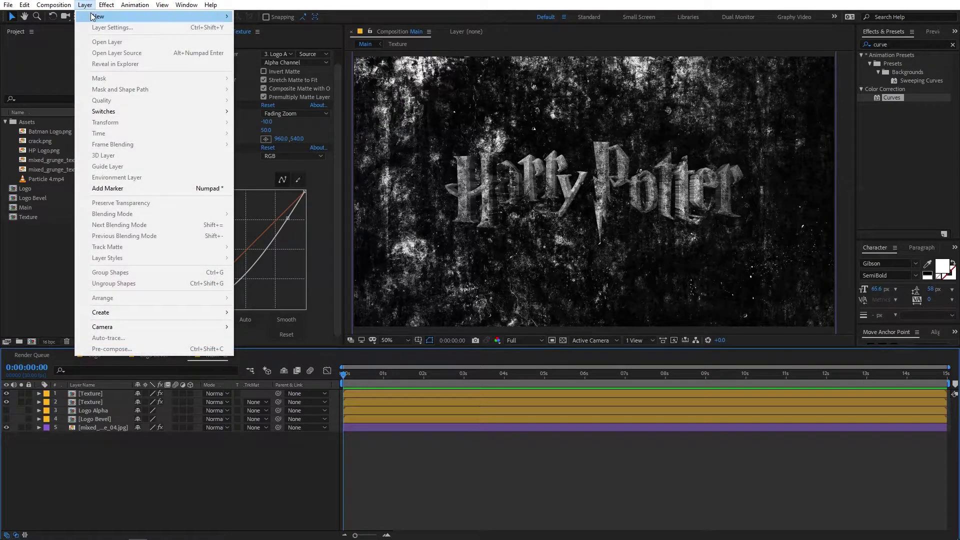
mouse_move(93, 17)
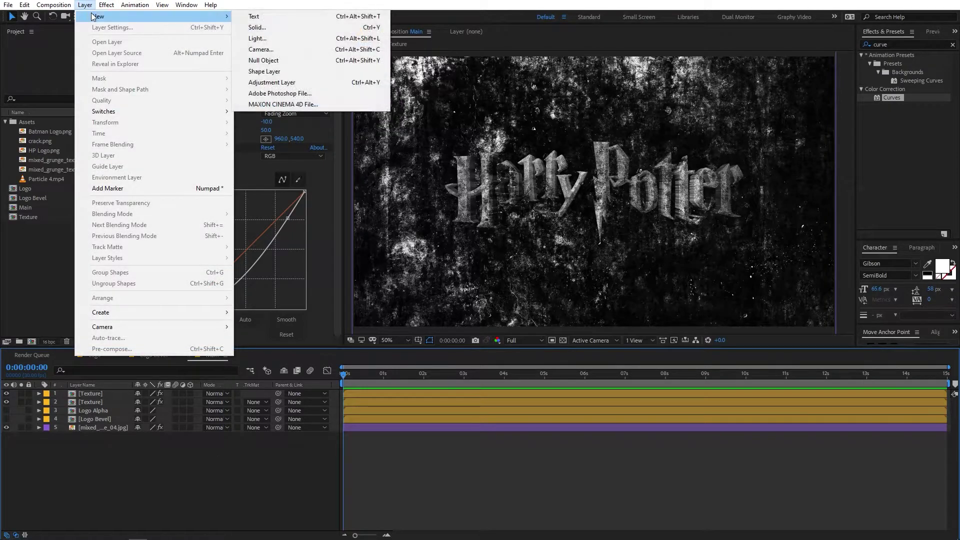
click(259, 38)
click(220, 116)
click(218, 128)
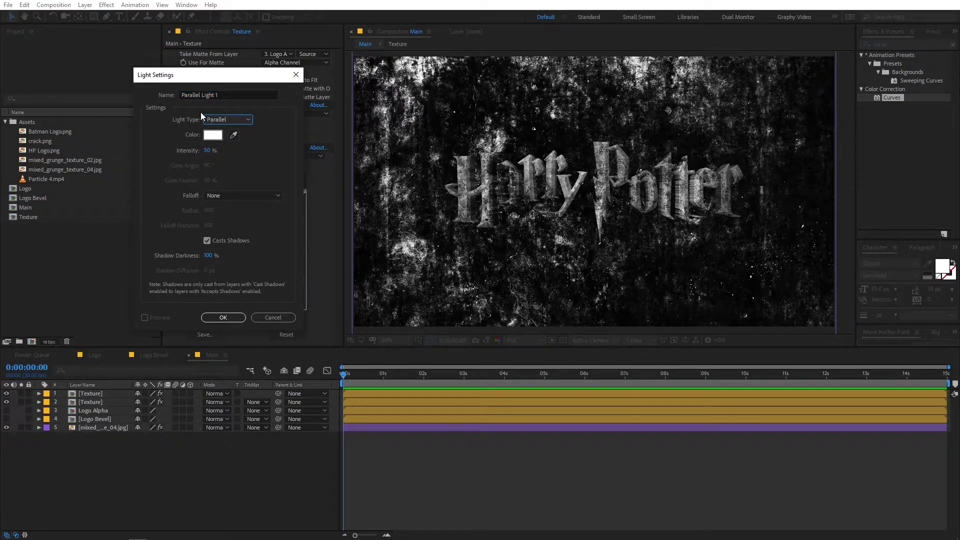
click(209, 152)
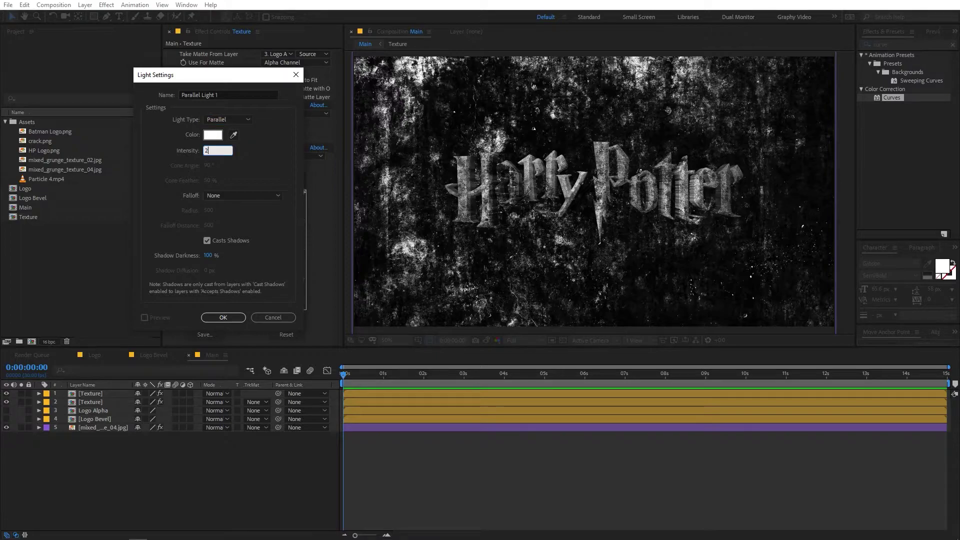
text(250)
click(232, 164)
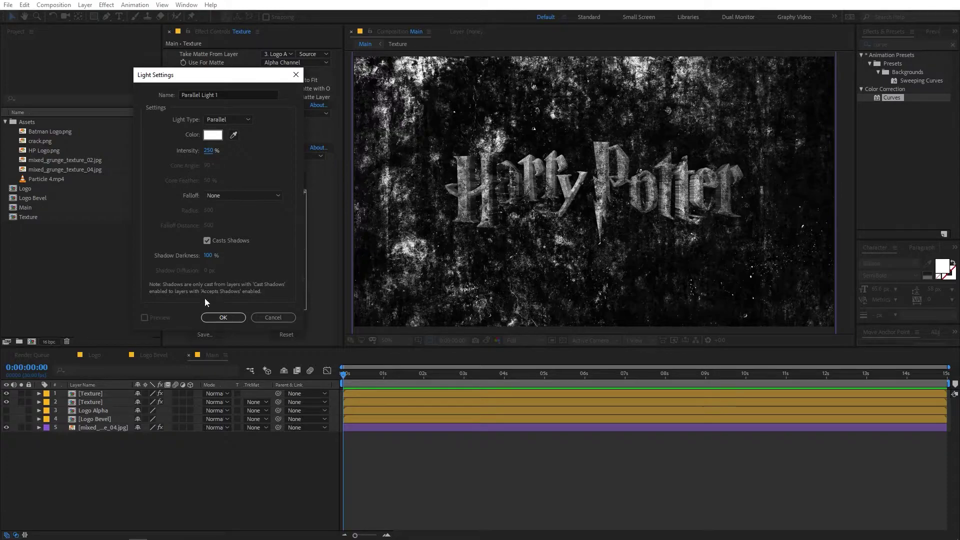
click(220, 318)
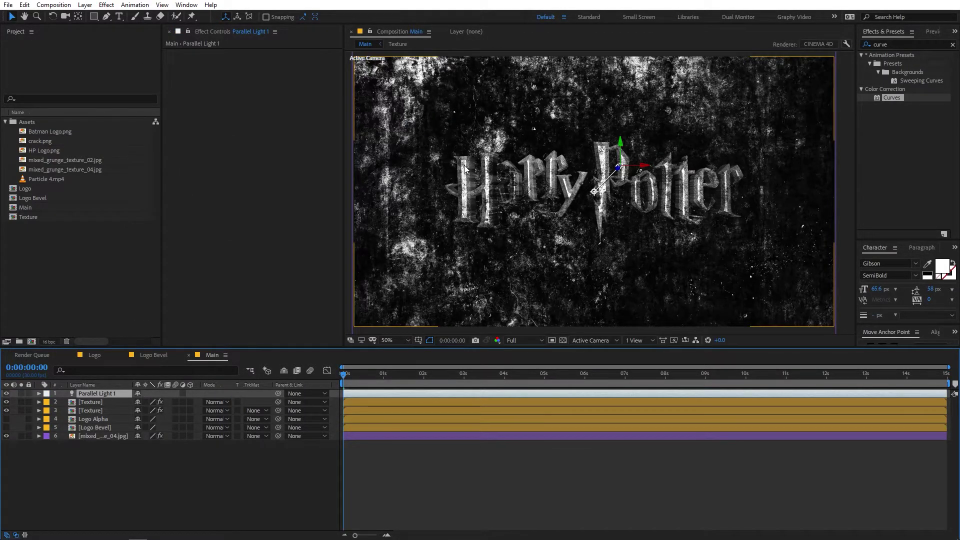
Step: Move the parallel light to the composition's upper-right corner and aim its point of interest at the centre of the logo
scroll(465, 169, up, 4)
scroll(533, 170, down, 2)
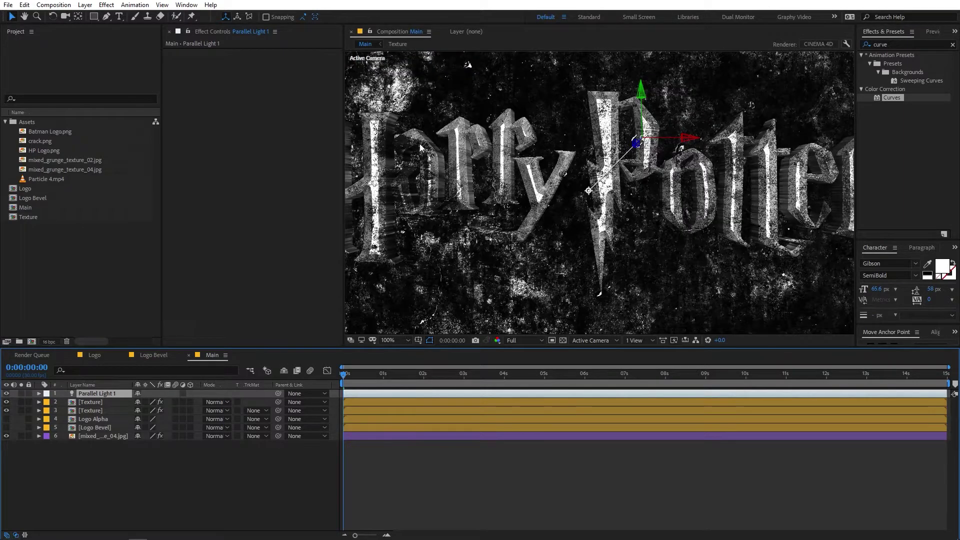
scroll(557, 164, down, 2)
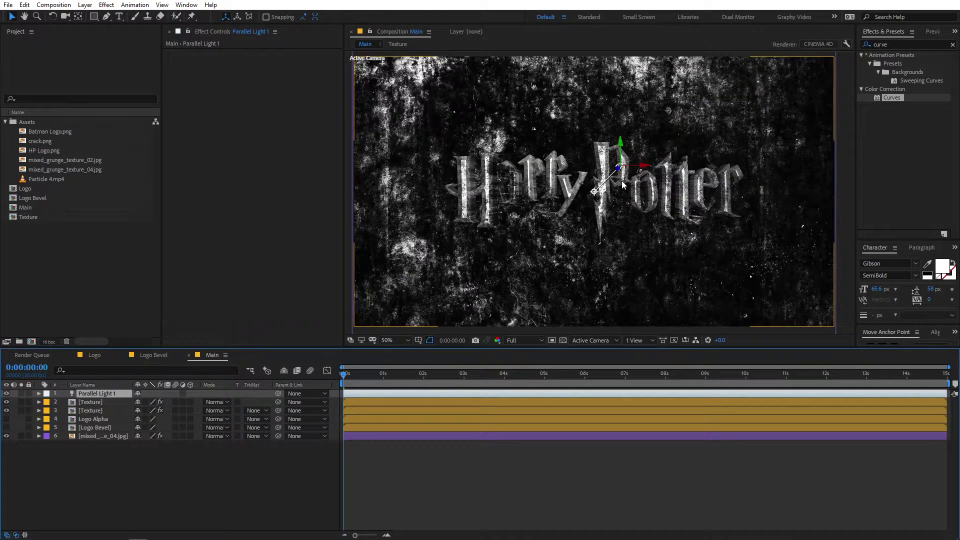
scroll(623, 176, down, 2)
scroll(623, 176, up, 2)
drag(623, 176, 851, 61)
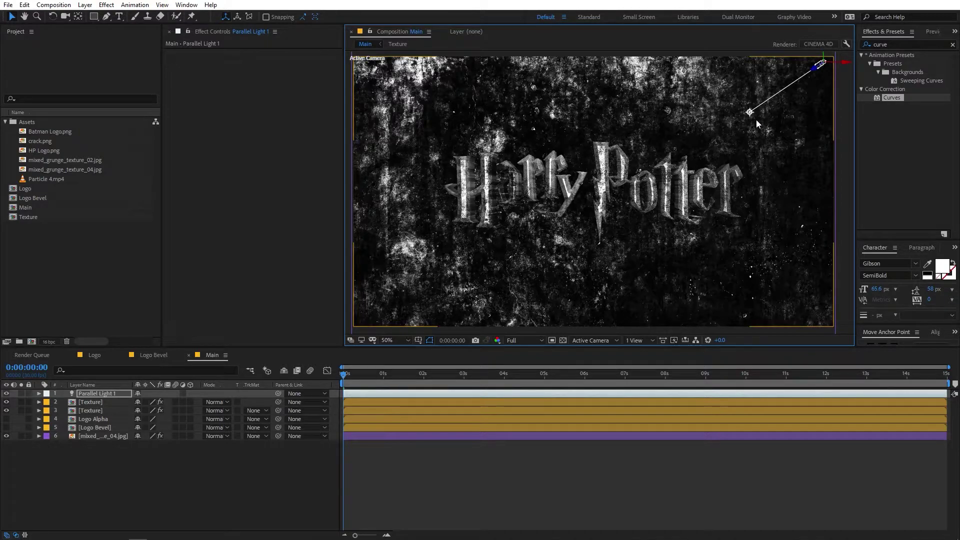
drag(734, 123, 580, 196)
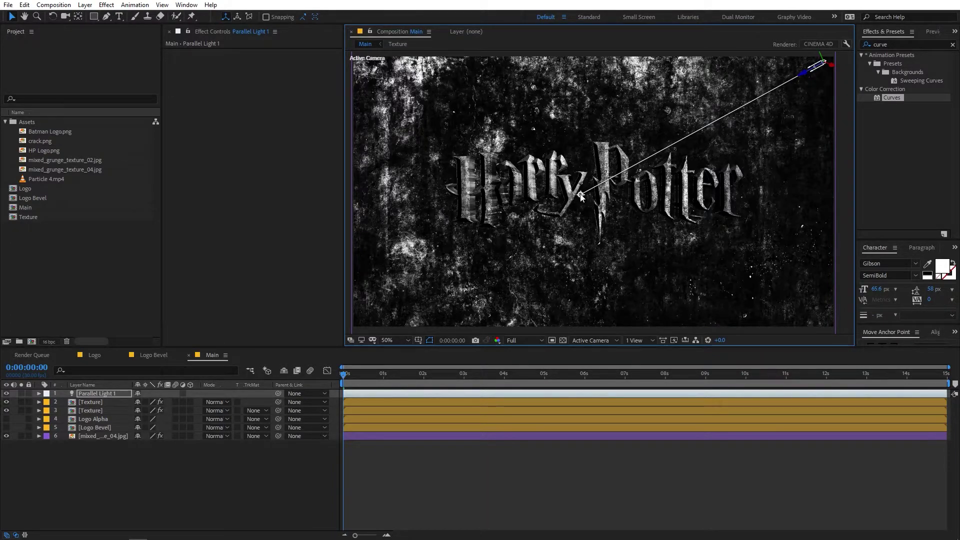
scroll(579, 225, up, 2)
scroll(581, 224, down, 2)
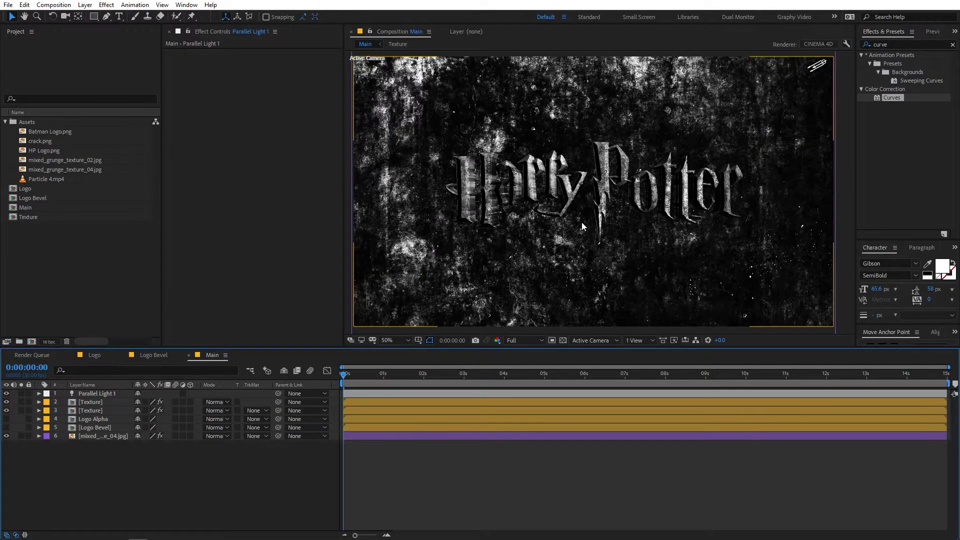
scroll(581, 222, up, 2)
scroll(539, 155, down, 2)
scroll(469, 178, up, 2)
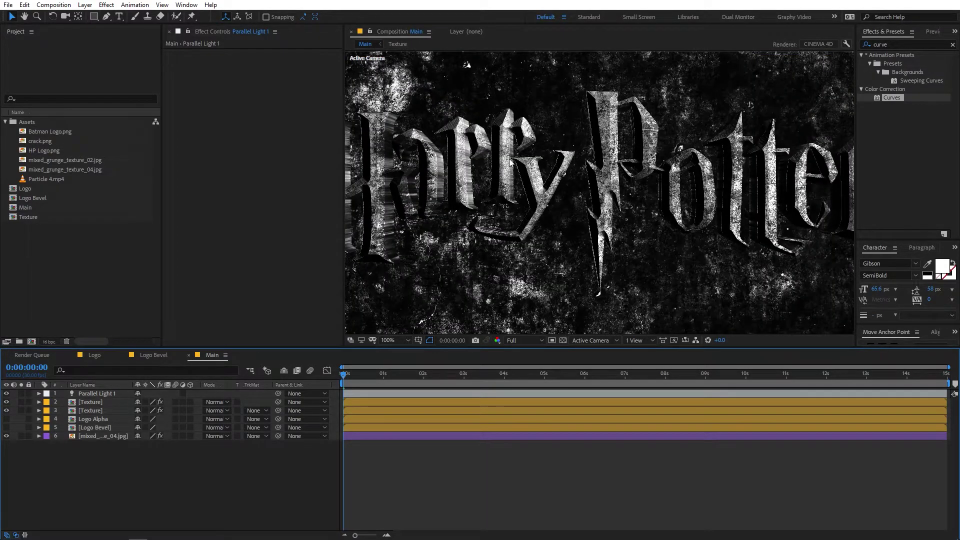
scroll(560, 183, down, 2)
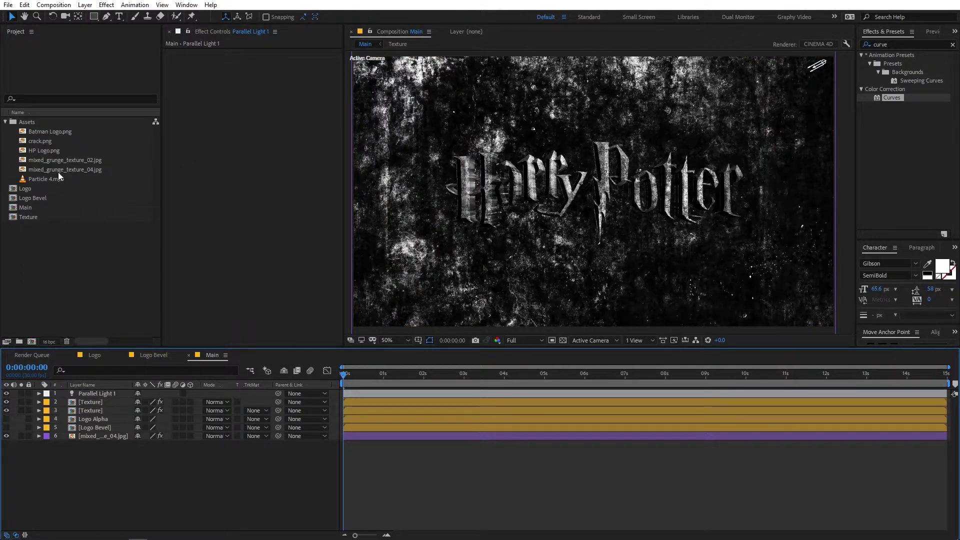
Step: Add an ambient light to Main and adjust its intensity in the light settings
click(87, 6)
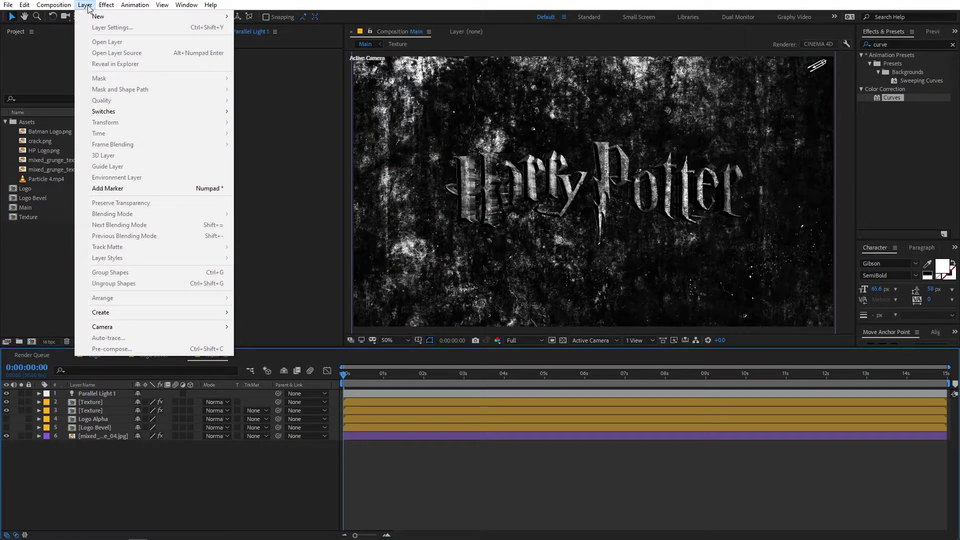
mouse_move(100, 16)
click(247, 40)
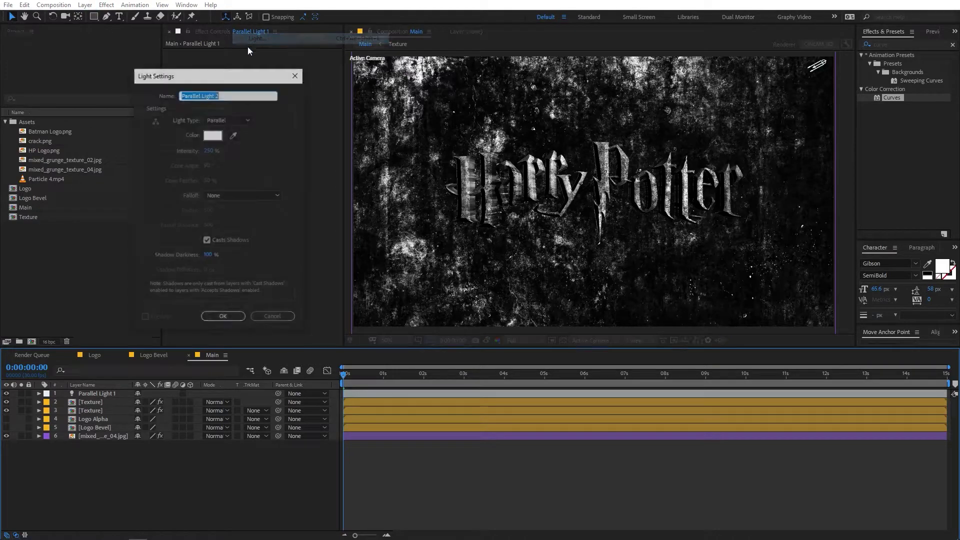
click(236, 121)
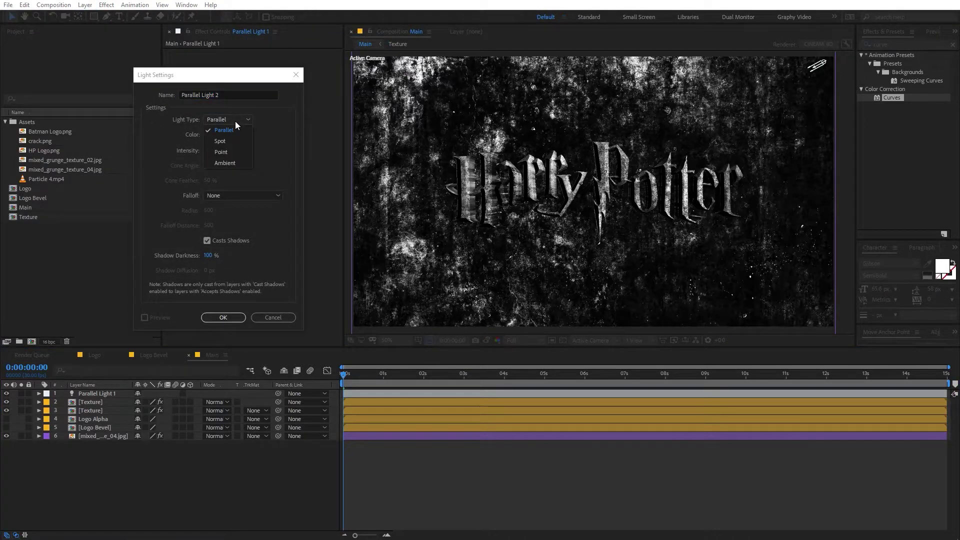
click(222, 163)
click(210, 151)
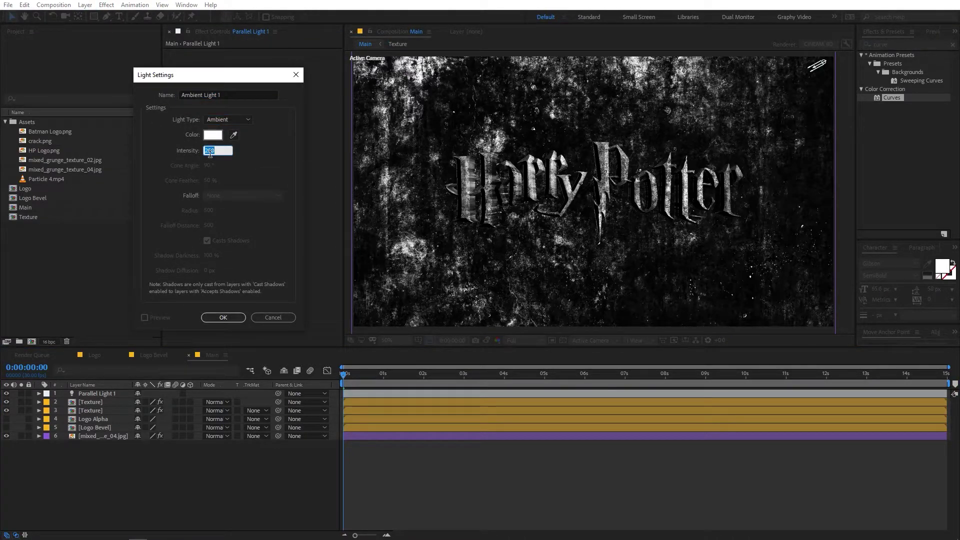
click(230, 157)
click(220, 318)
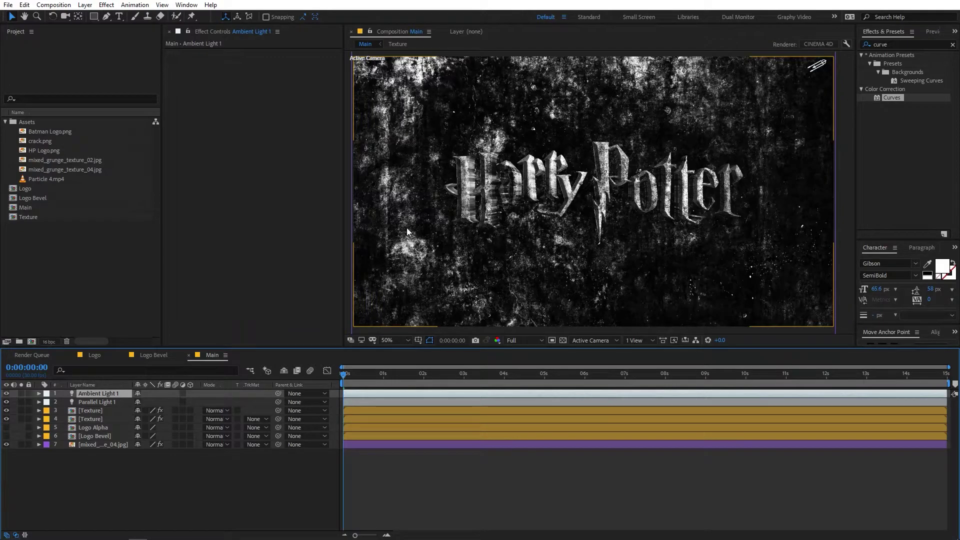
Step: Compare the logo with the ambient light off and on, and examine the letter edges up close
click(7, 402)
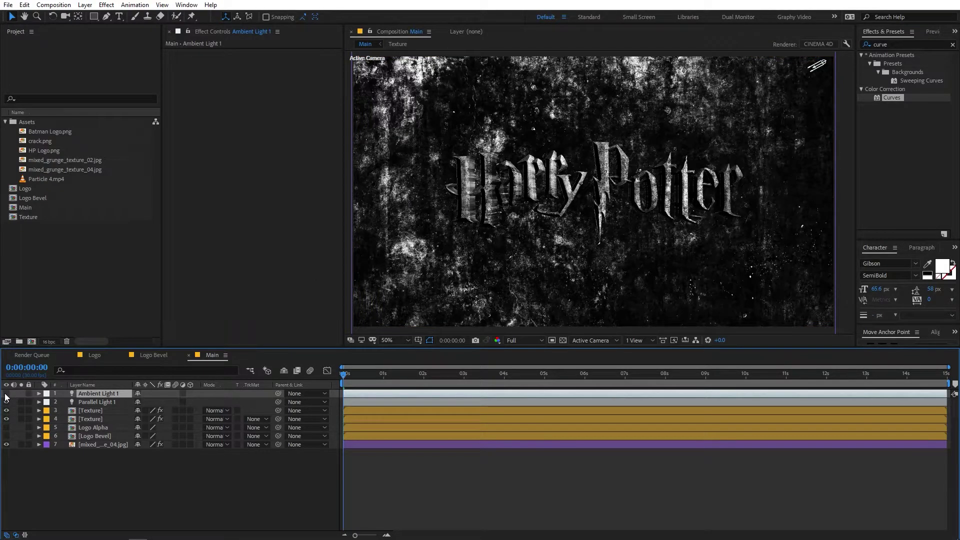
click(7, 402)
key(slash)
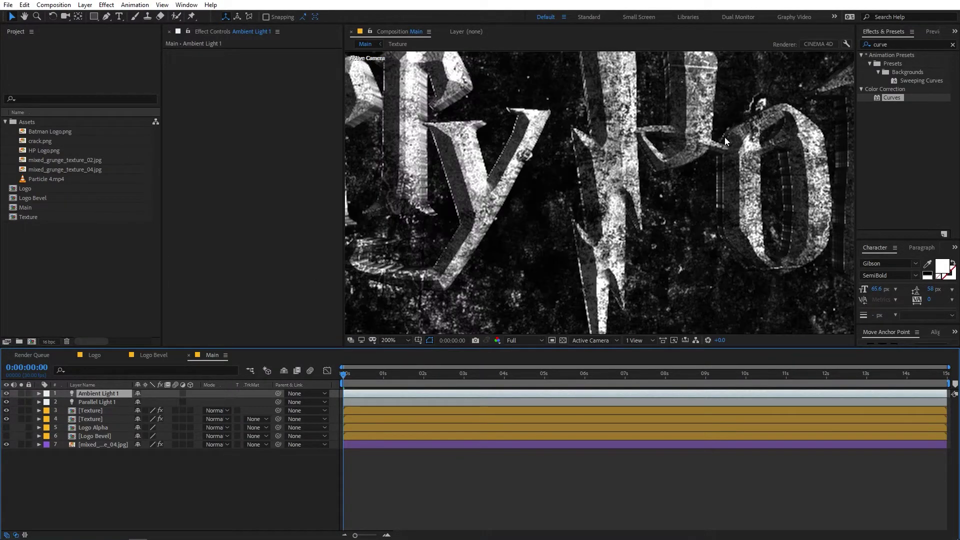
key(comma)
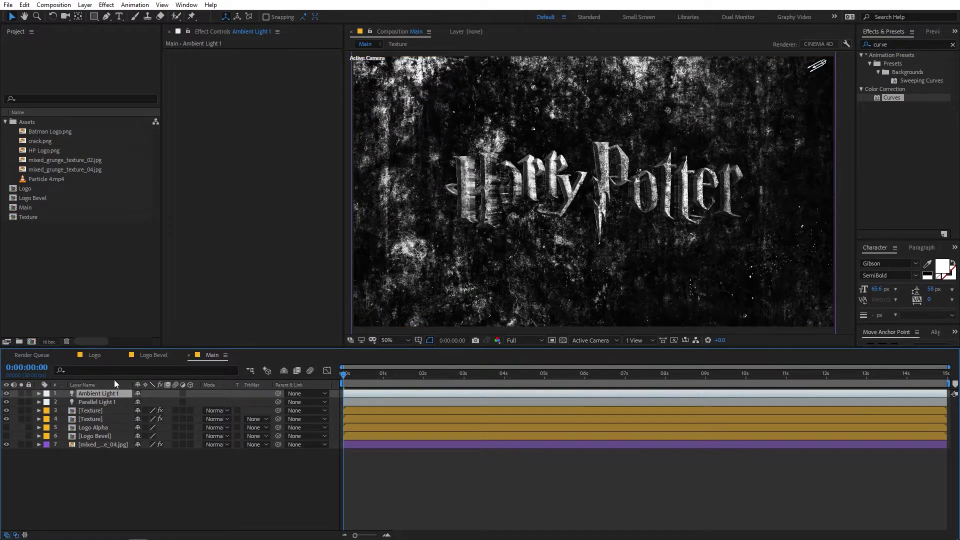
key(period)
key(period)
key(period)
key(period)
key(comma)
key(comma)
Step: Open the Texture composition and pull down the shadow part of the RGB curve on mixed_grunge_texture_02.jpg
double_click(90, 419)
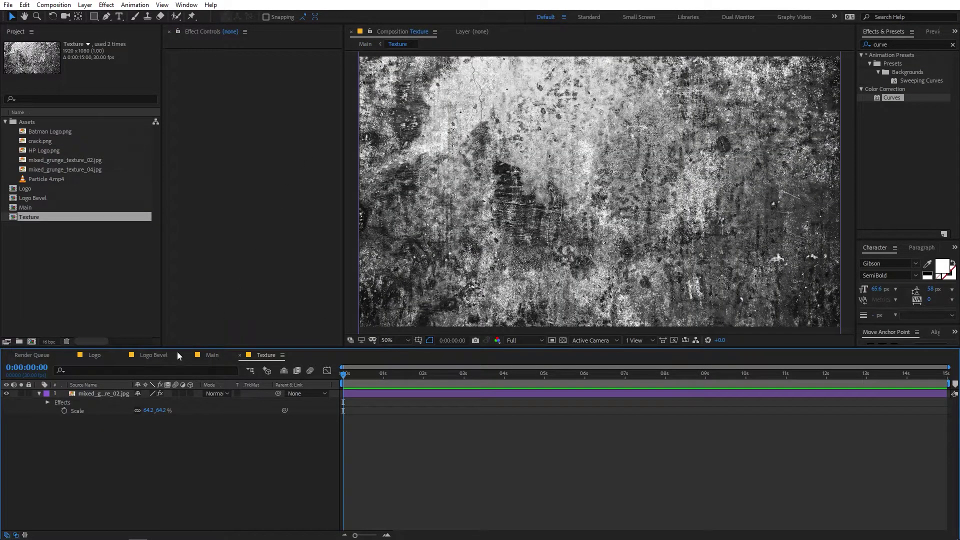
click(102, 394)
drag(235, 225, 225, 224)
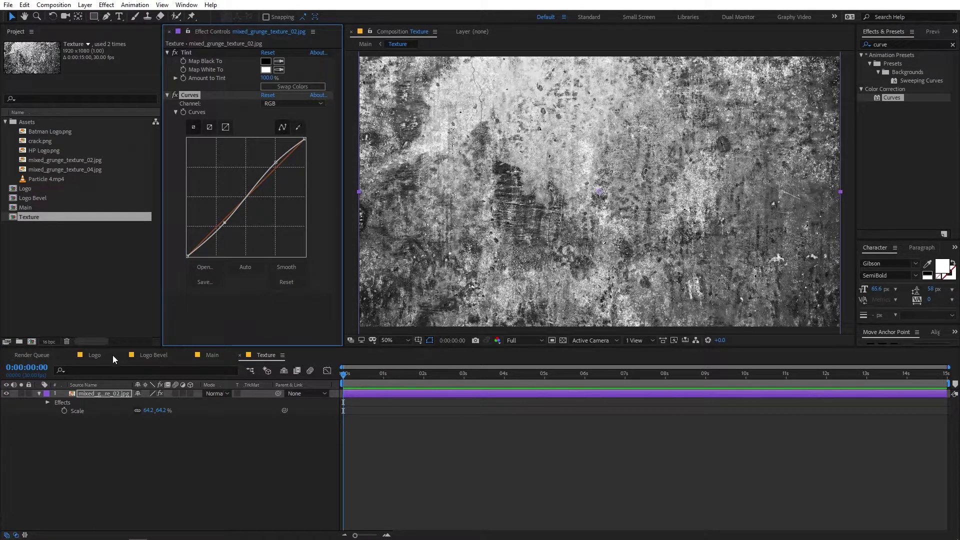
Step: Return to the Main composition and start a new light with the light type set to Point
click(95, 354)
click(212, 355)
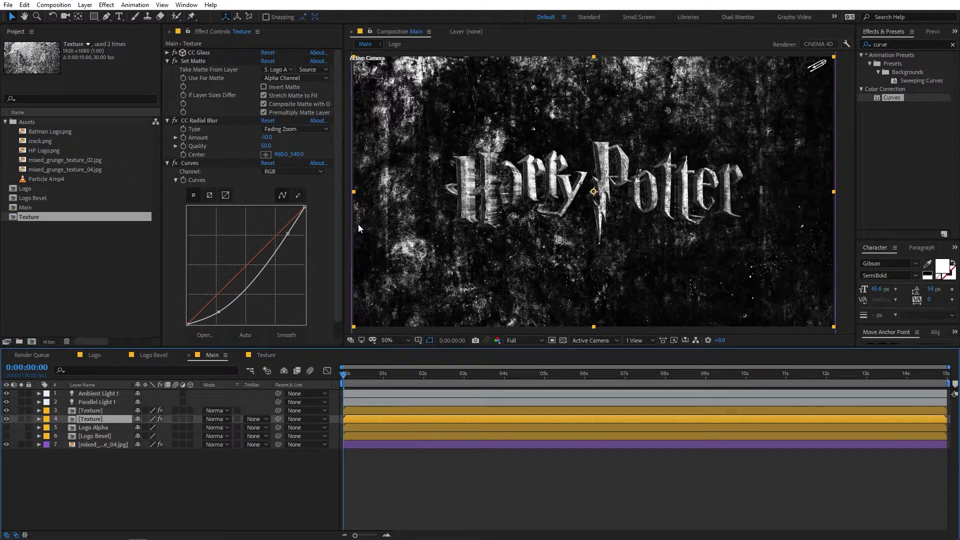
click(184, 472)
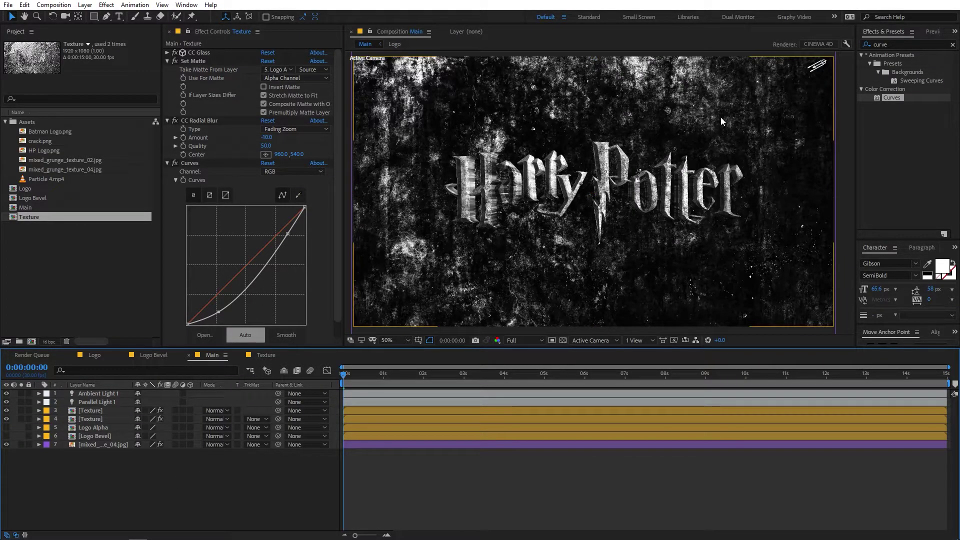
click(85, 4)
mouse_move(105, 17)
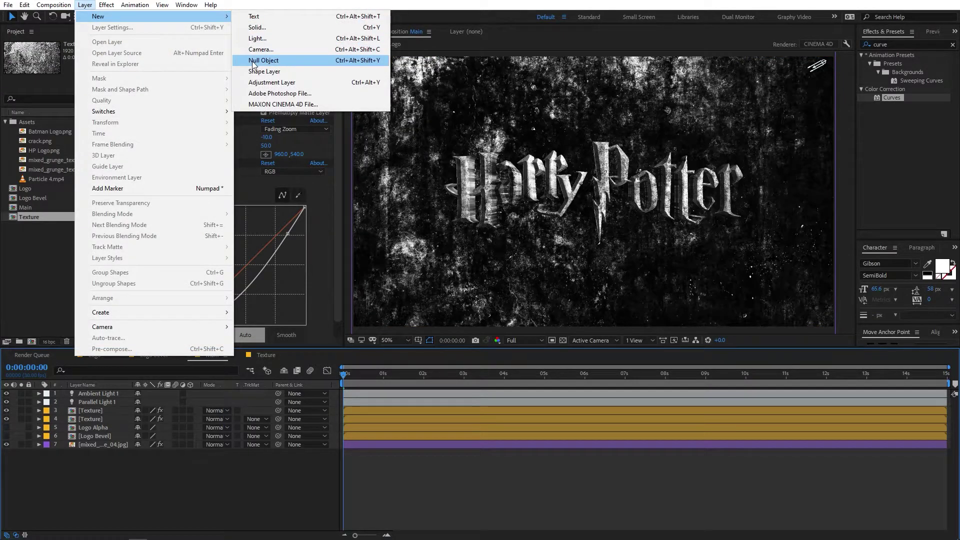
click(280, 40)
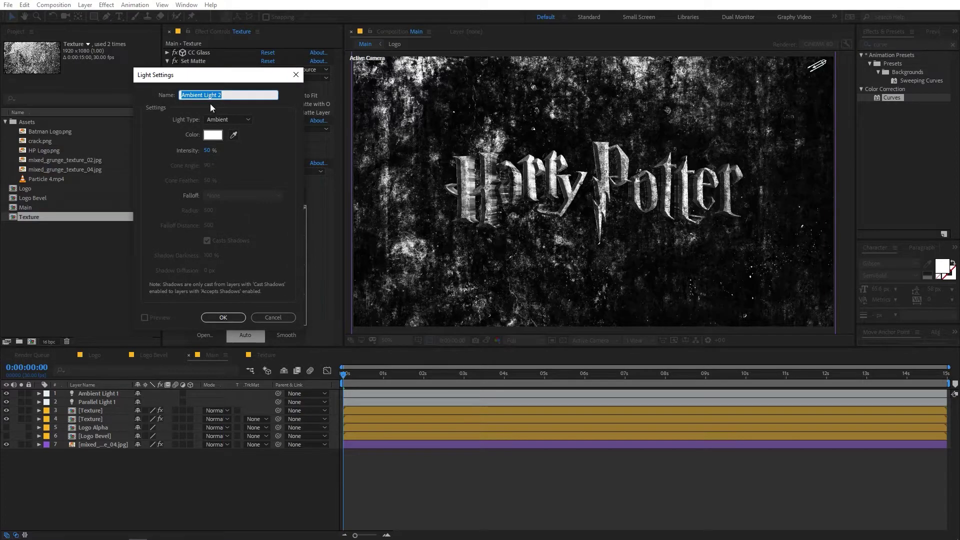
click(220, 119)
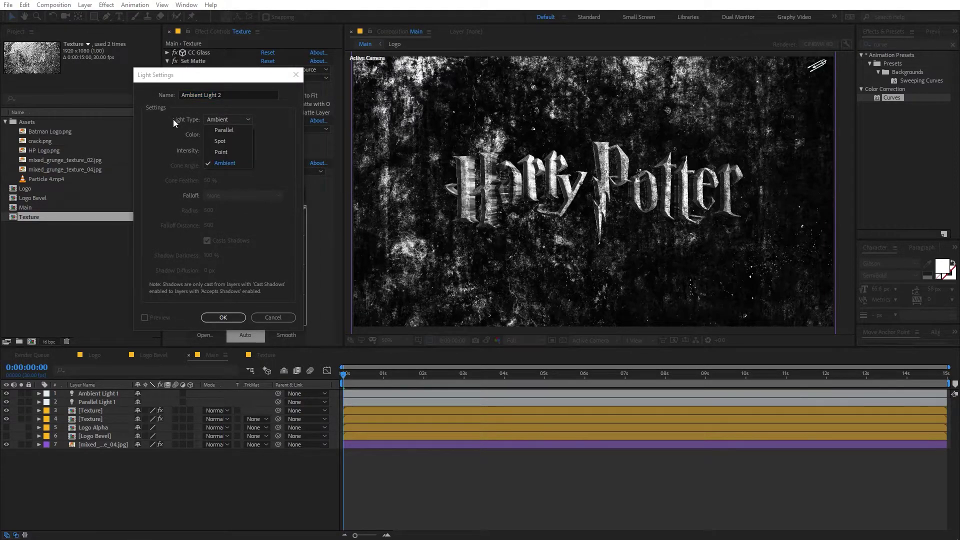
click(221, 151)
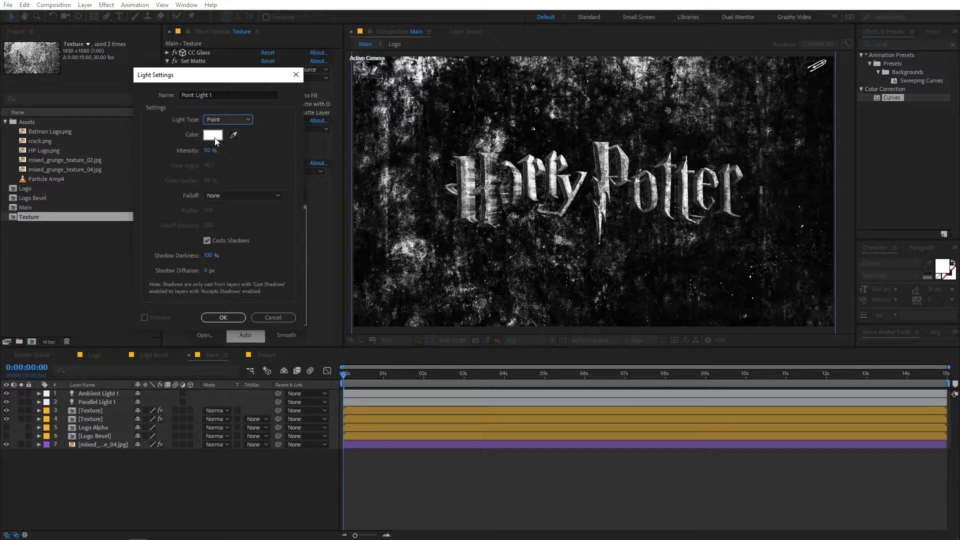
Step: Give the new point light the cyan colour 00D8FF and create it in Main
click(214, 136)
drag(268, 326, 268, 325)
click(255, 266)
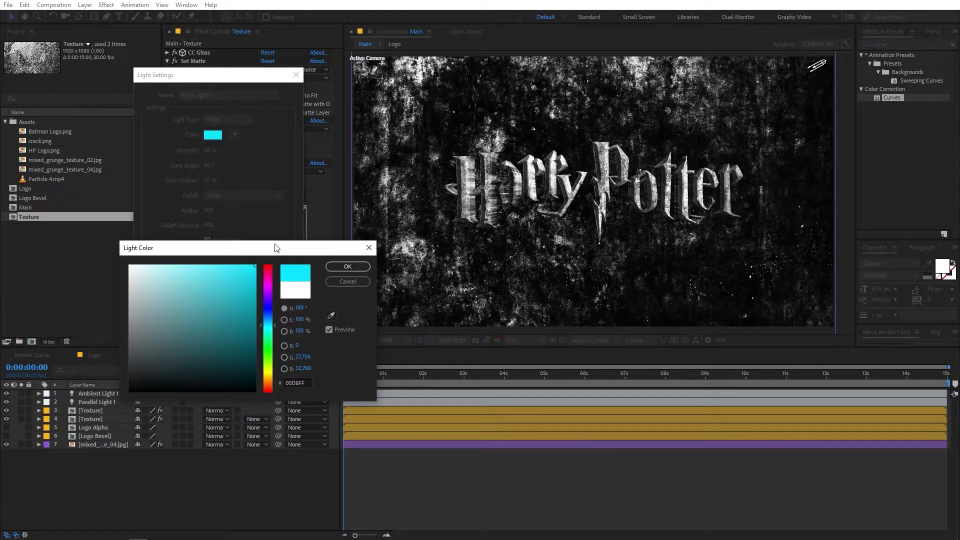
click(345, 267)
click(223, 318)
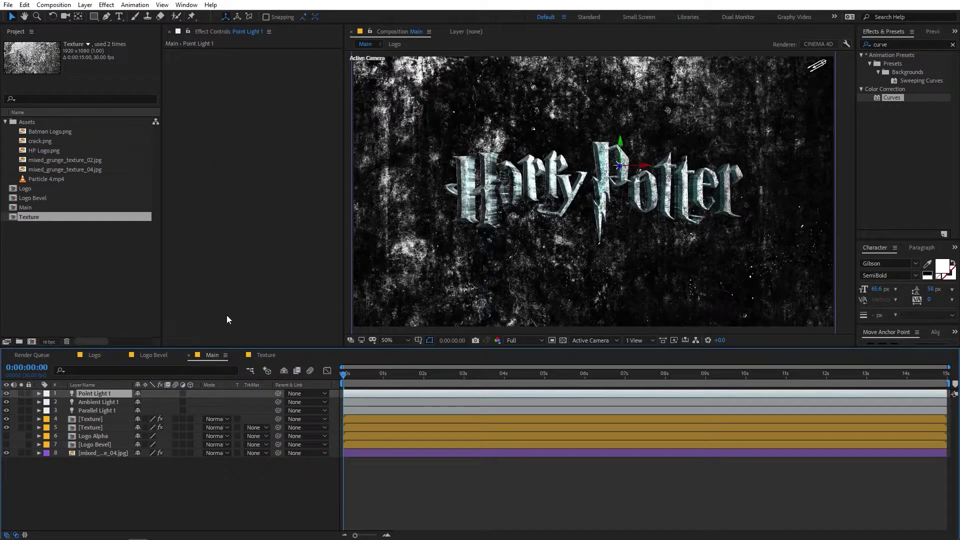
Step: Move the point light to the upper-left area of the composition, just inside the corner
scroll(620, 168, up, 3)
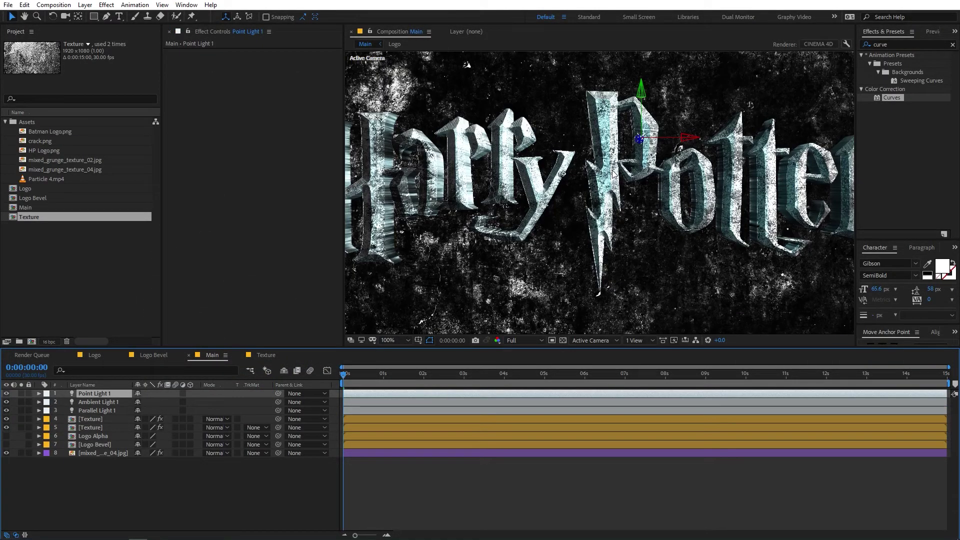
scroll(608, 164, down, 3)
drag(645, 165, 428, 176)
drag(468, 173, 401, 82)
key(comma)
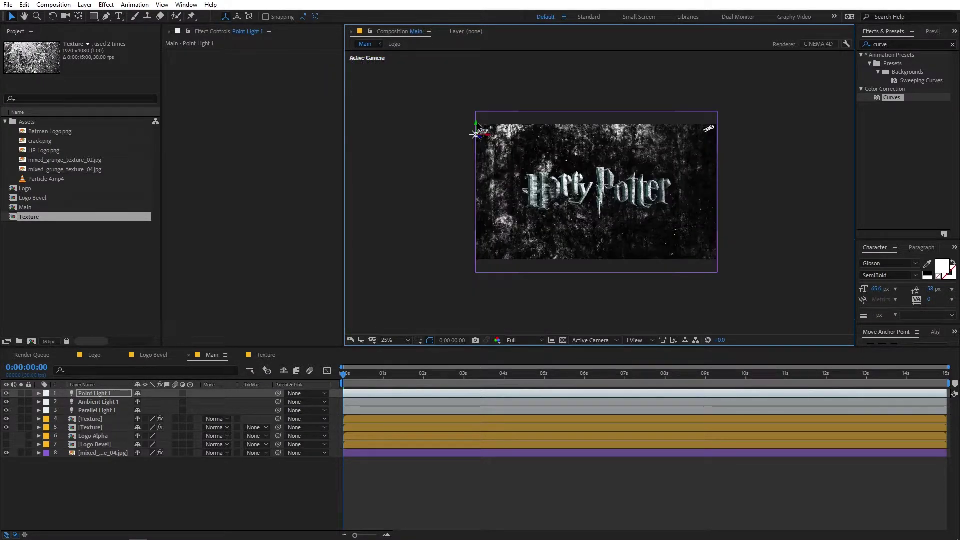
drag(486, 133, 529, 145)
key(period)
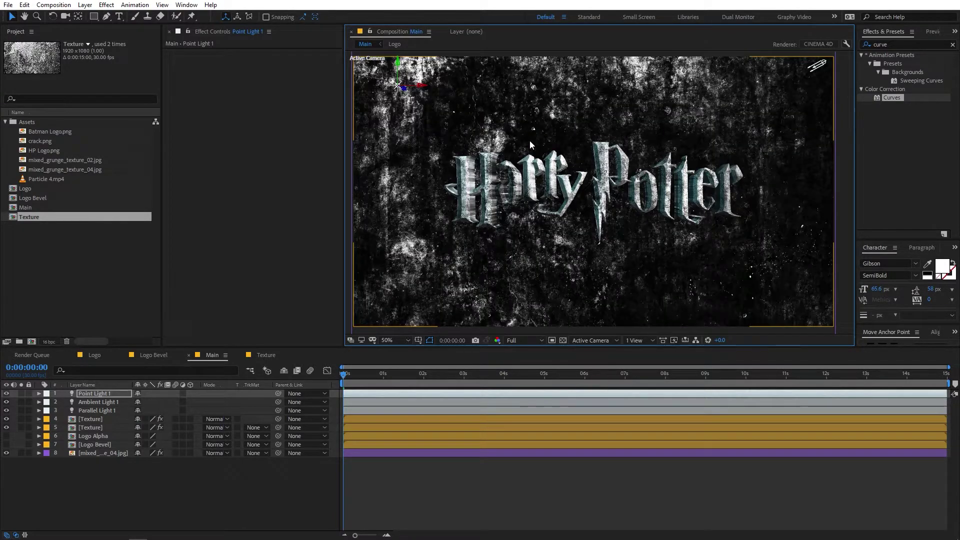
Step: Compare the logo with the point light switched off and on
click(107, 395)
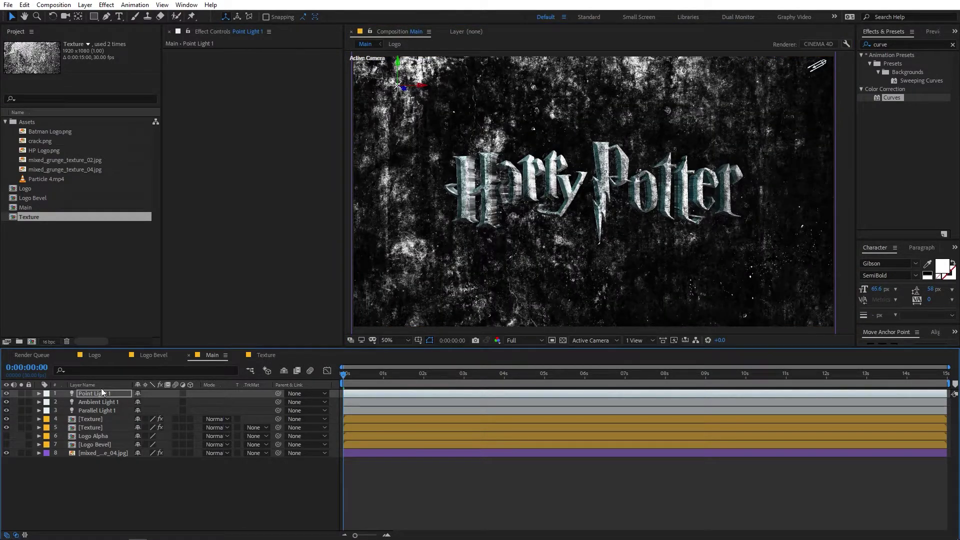
click(6, 394)
click(6, 394)
Step: Move the parallel light just outside the composition's upper-right corner and lower its point of interest to beneath the logo's centre
scroll(595, 193, down, 2)
click(714, 128)
drag(716, 132, 733, 122)
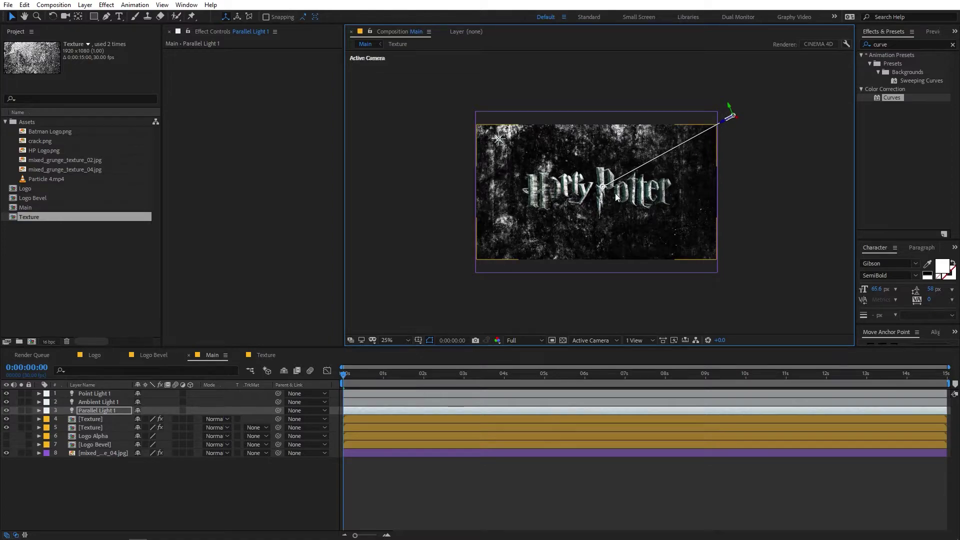
drag(599, 185, 598, 225)
scroll(596, 215, up, 2)
click(598, 220)
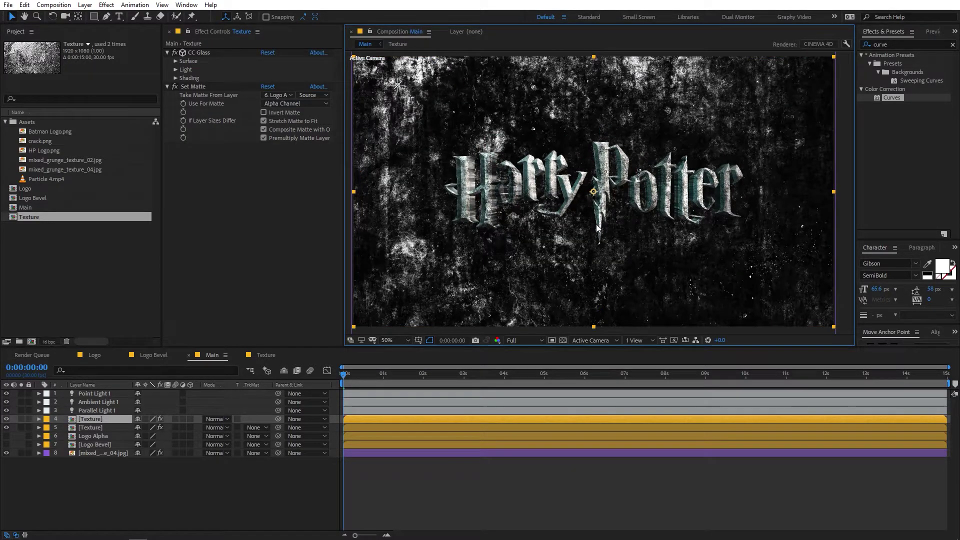
click(612, 505)
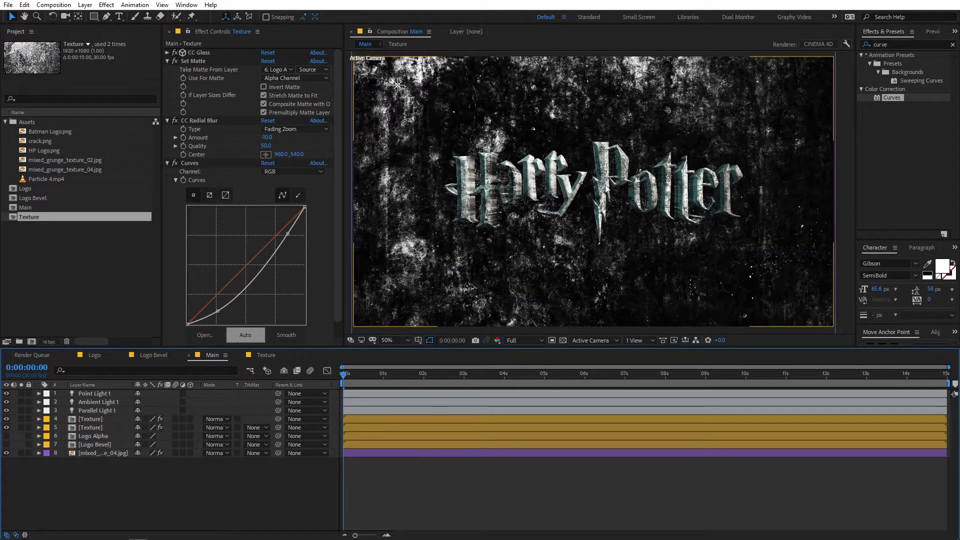
Step: Duplicate the lower Texture layer and rename the bottom copy to Shadow
scroll(574, 189, down, 2)
scroll(574, 186, up, 1)
click(88, 427)
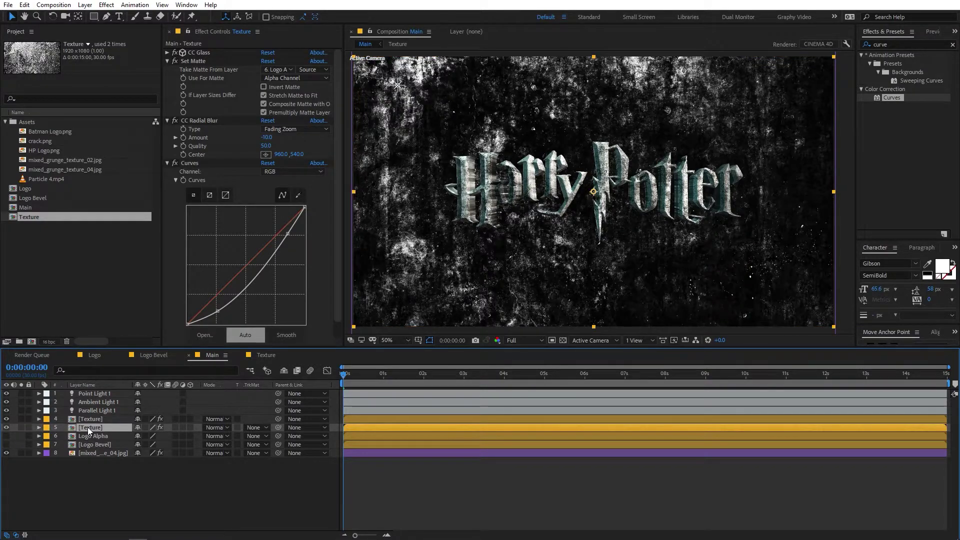
key(ctrl+d)
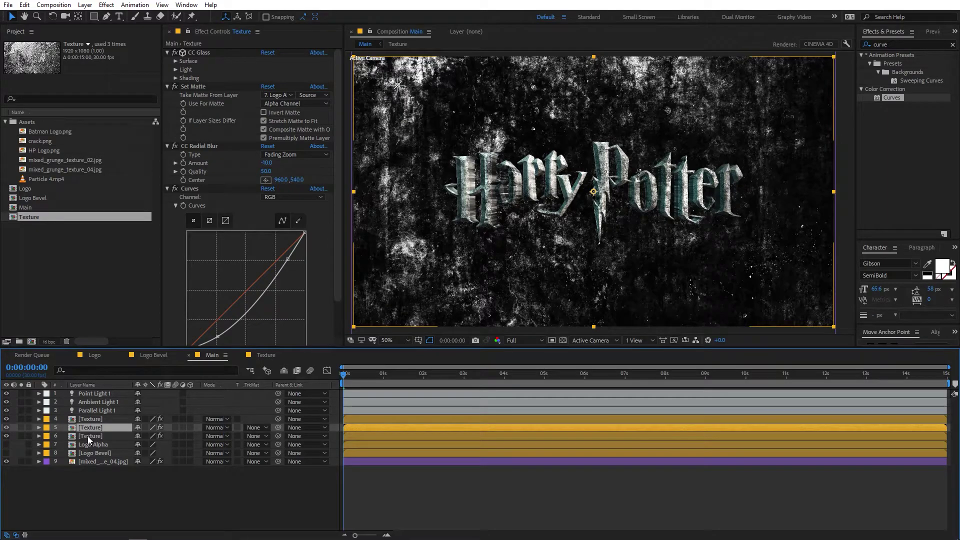
click(88, 436)
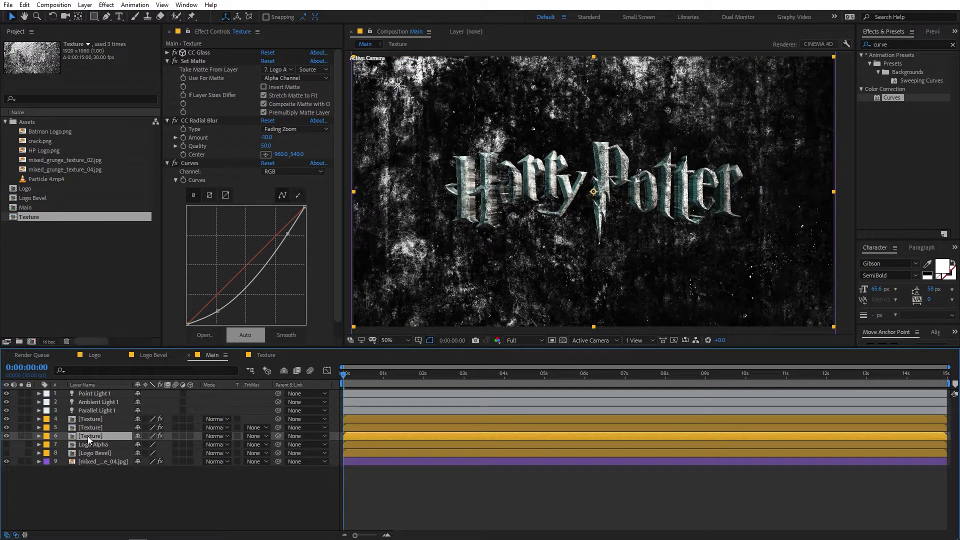
key(Return)
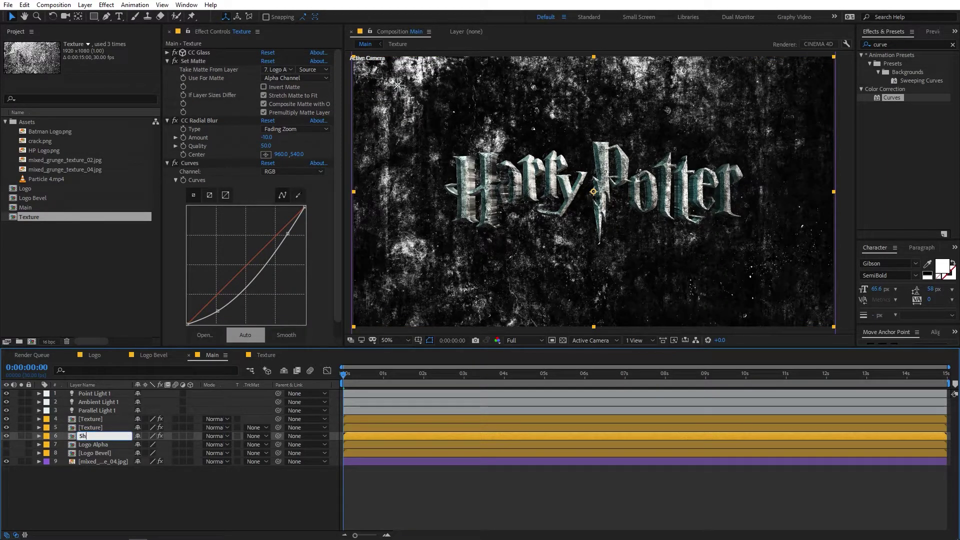
key(Return)
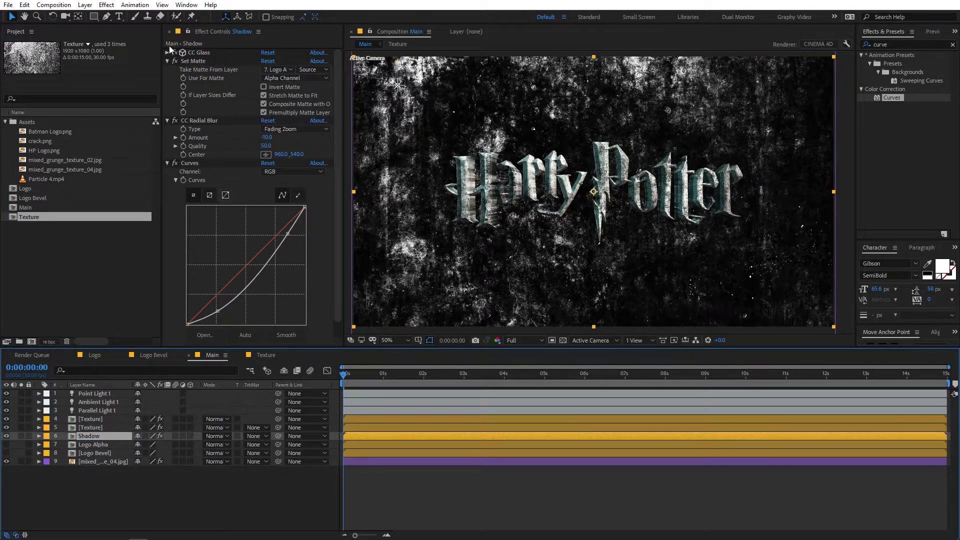
Step: Delete the CC Glass and Curves effects from the Shadow layer
click(182, 53)
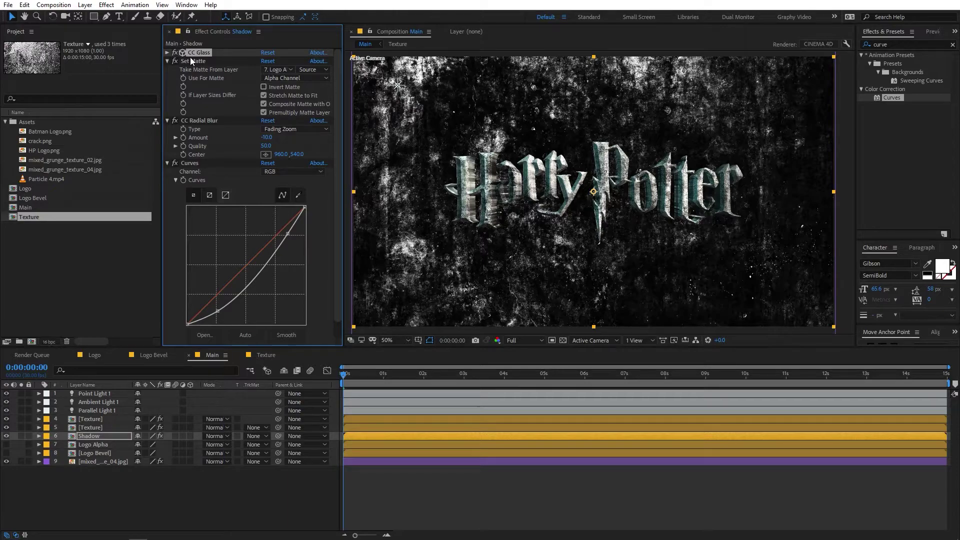
key(Delete)
click(193, 154)
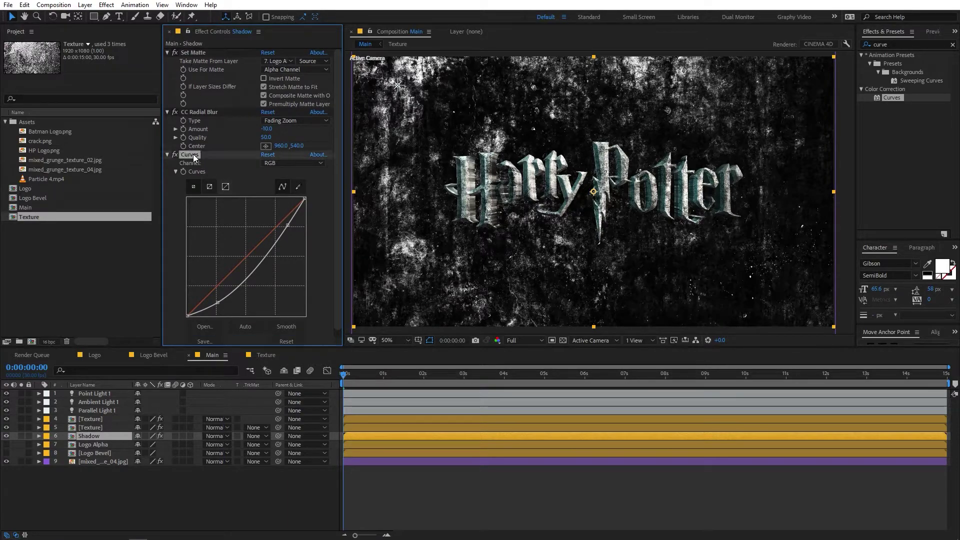
key(Delete)
Step: Apply the Fill effect to the Shadow layer and set its colour to black, 000000
click(84, 436)
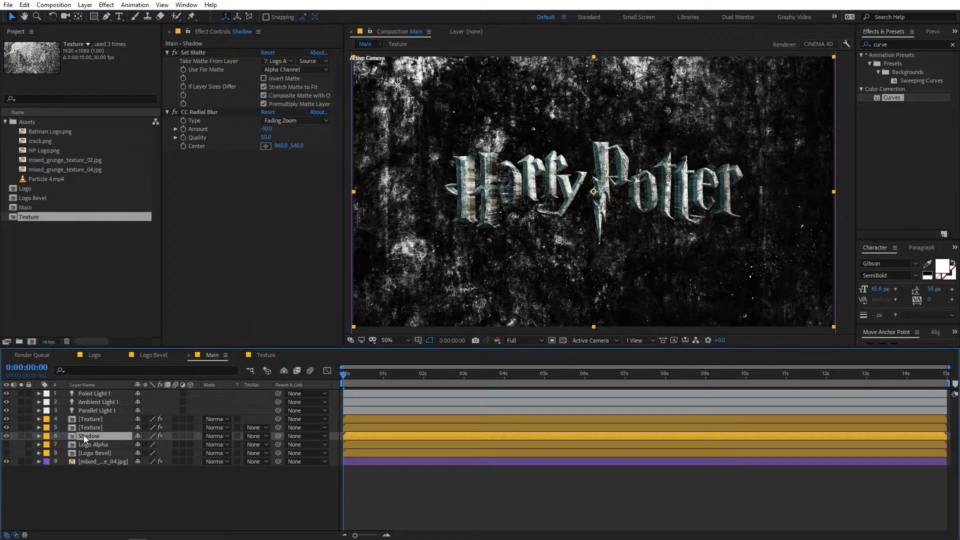
click(898, 45)
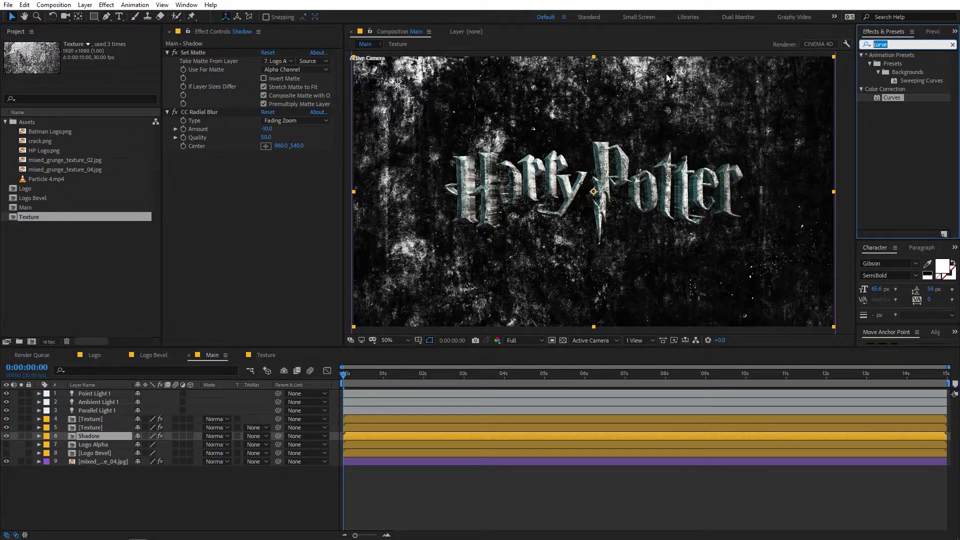
text(fill)
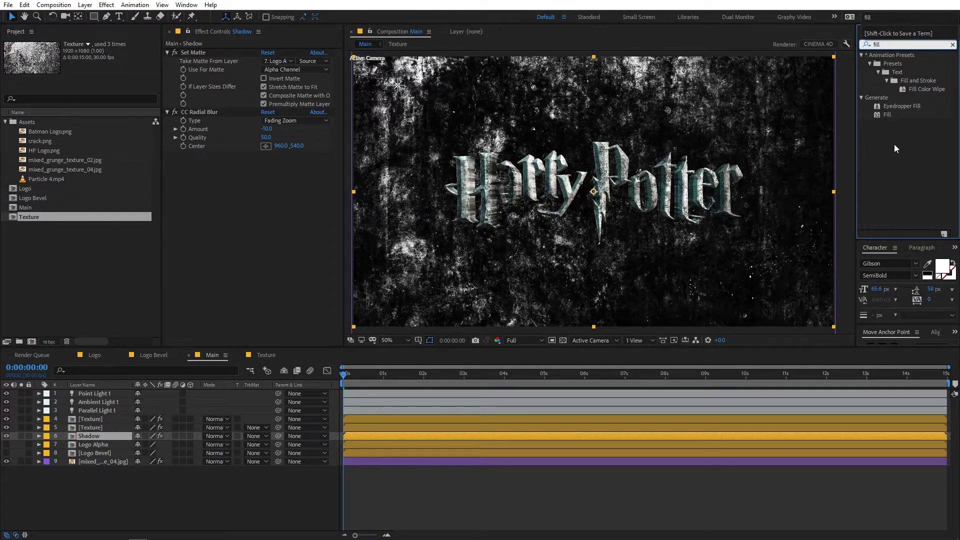
drag(888, 114, 226, 171)
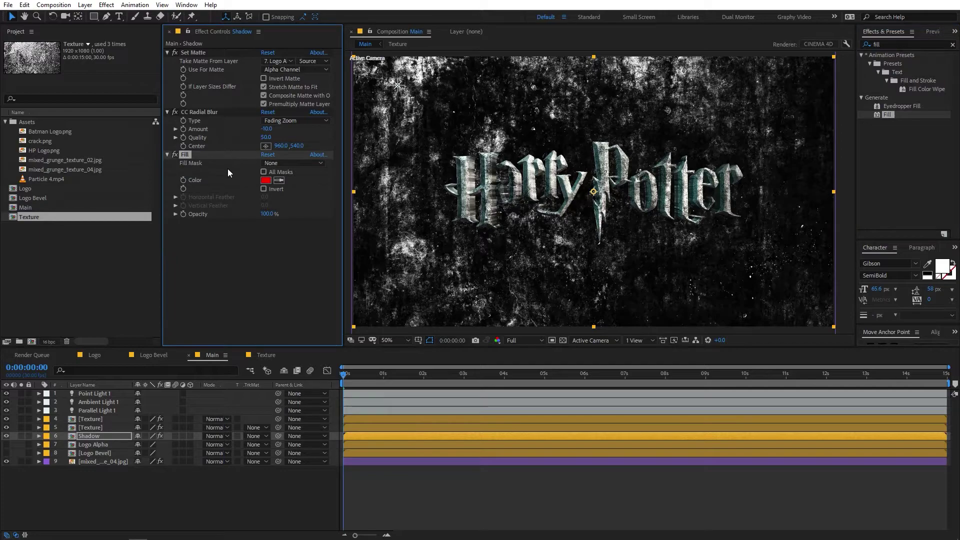
click(265, 180)
text(000000)
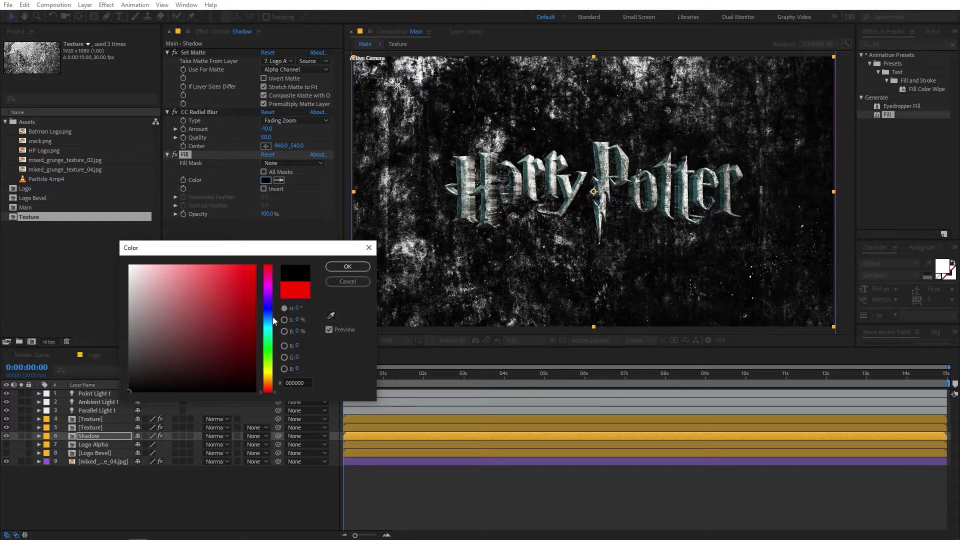
click(347, 268)
Step: Place Fill above CC Radial Blur on the Shadow layer and set the radial blur Amount to 60
drag(182, 154, 196, 109)
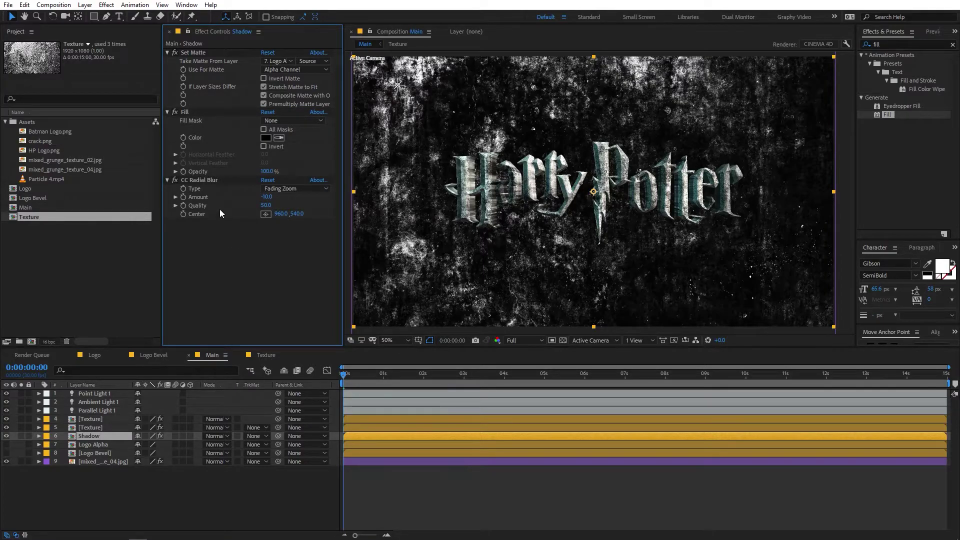
click(201, 179)
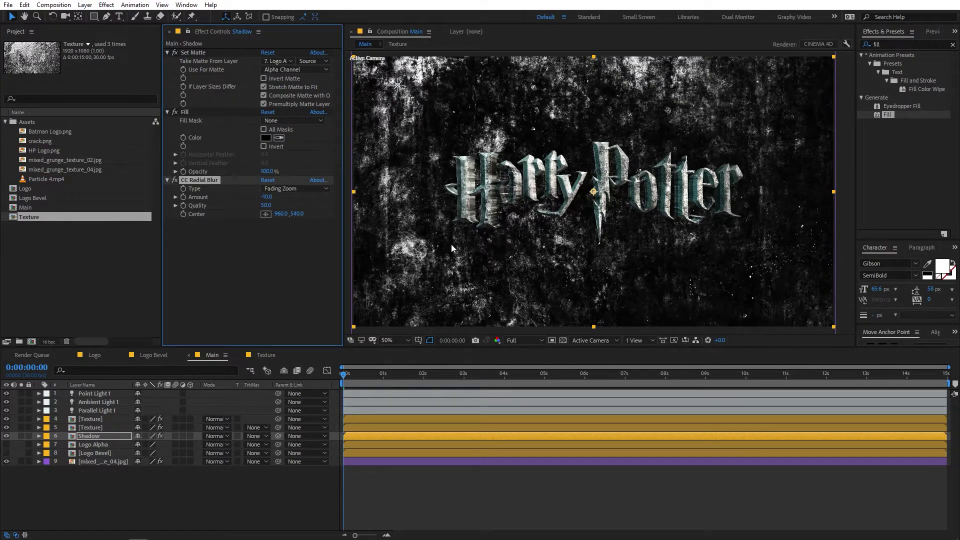
drag(265, 198, 302, 198)
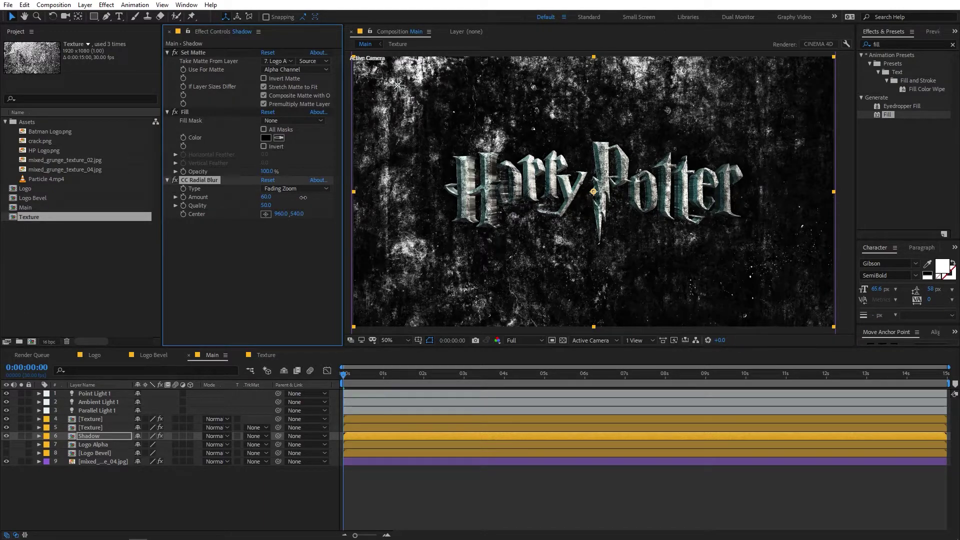
Step: Raise the parallel light's point of interest closer to the centre of the logo
scroll(663, 203, down, 2)
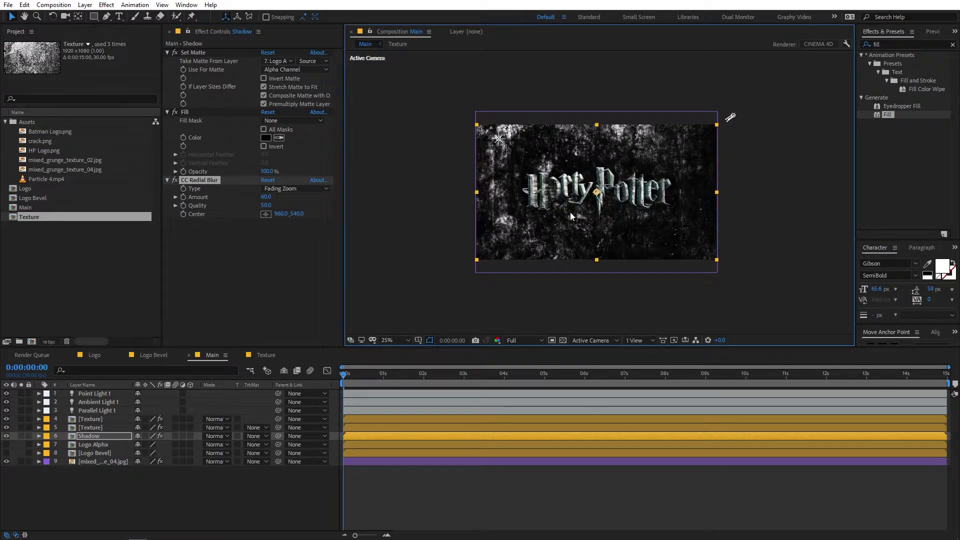
click(730, 118)
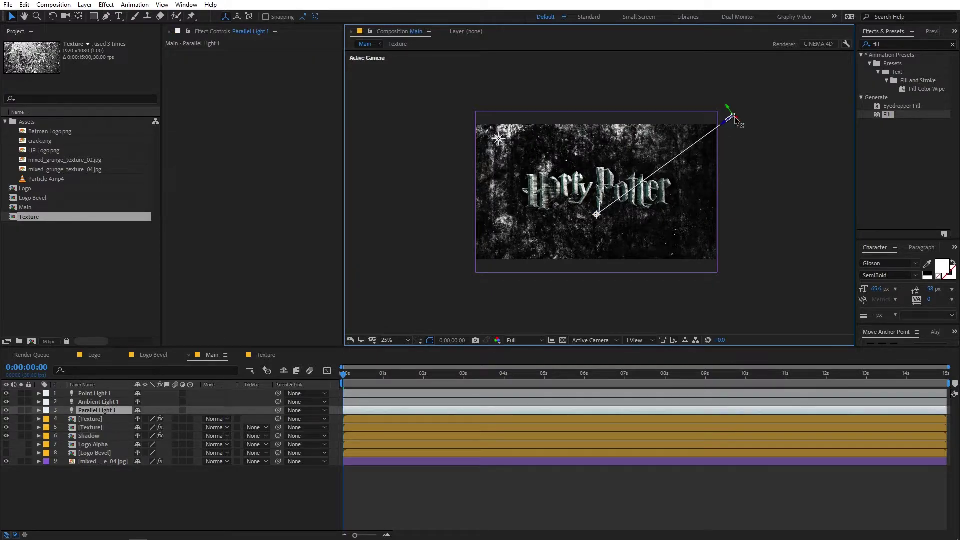
drag(597, 215, 593, 200)
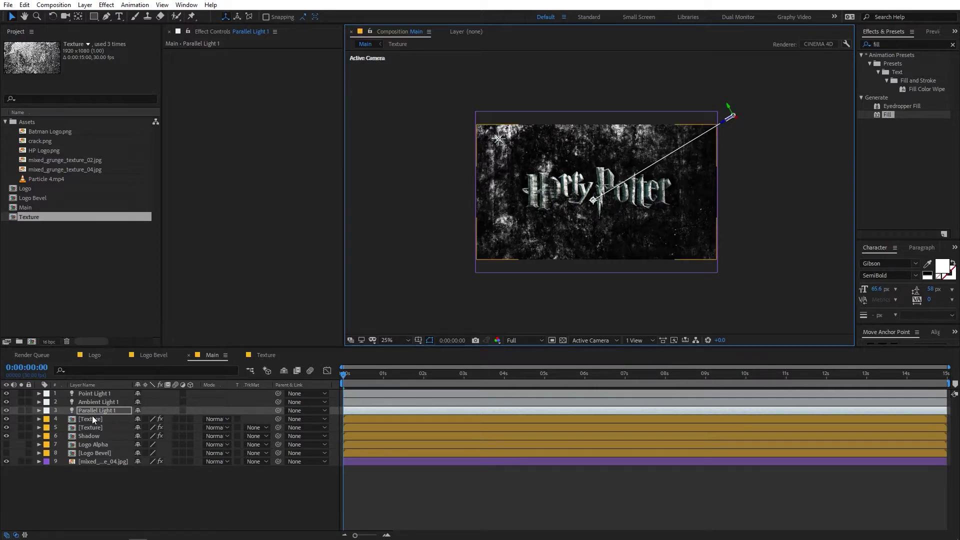
Step: Move the Center of the Shadow layer's radial blur to about 1752, -460 and set its Amount to 15
click(90, 436)
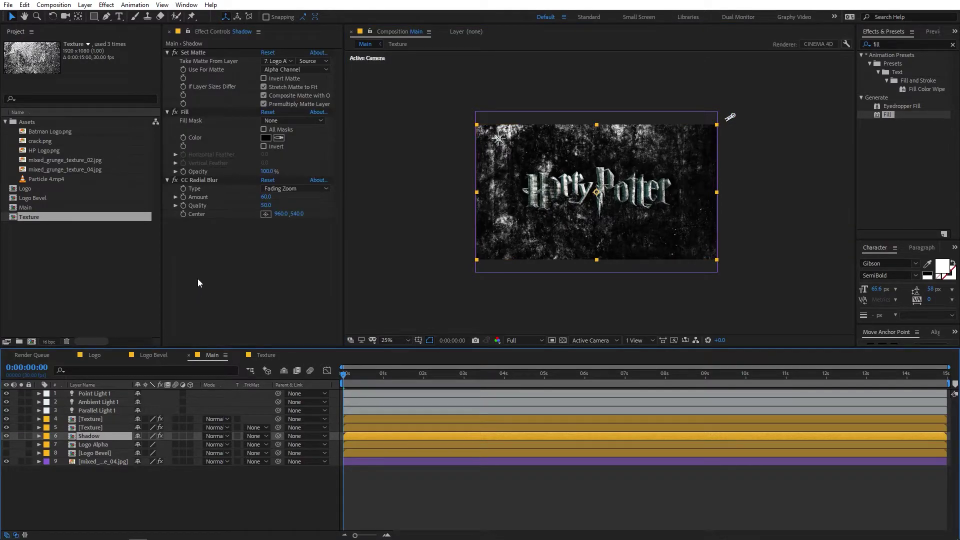
click(266, 214)
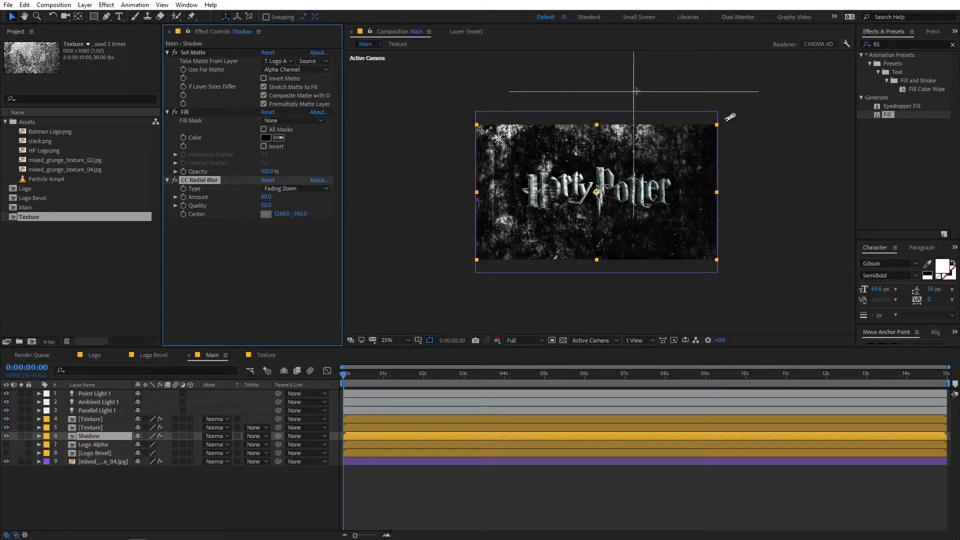
click(632, 75)
drag(631, 75, 695, 67)
key(period)
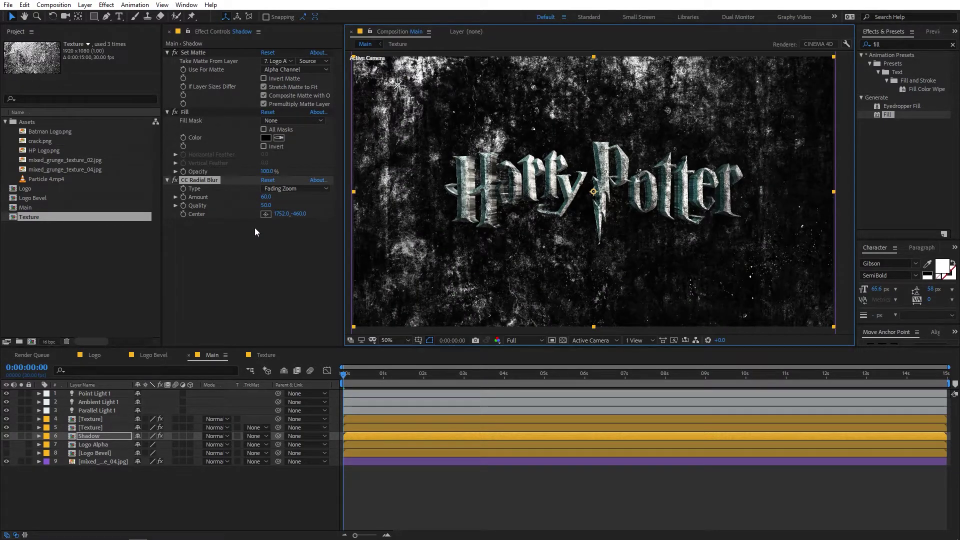
drag(265, 197, 255, 201)
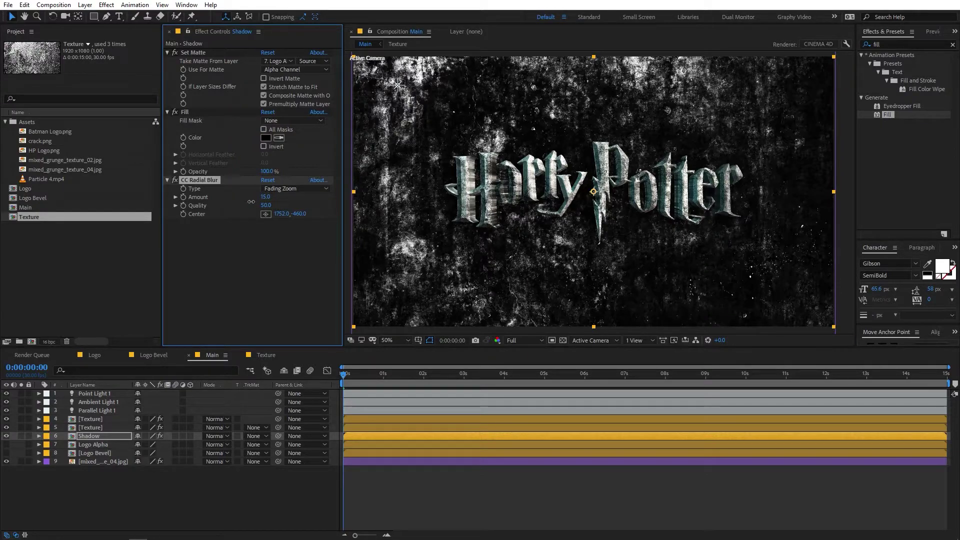
Step: Duplicate the Shadow layer and set the radial blur Amount of the copy to 51
click(80, 434)
key(ctrl+d)
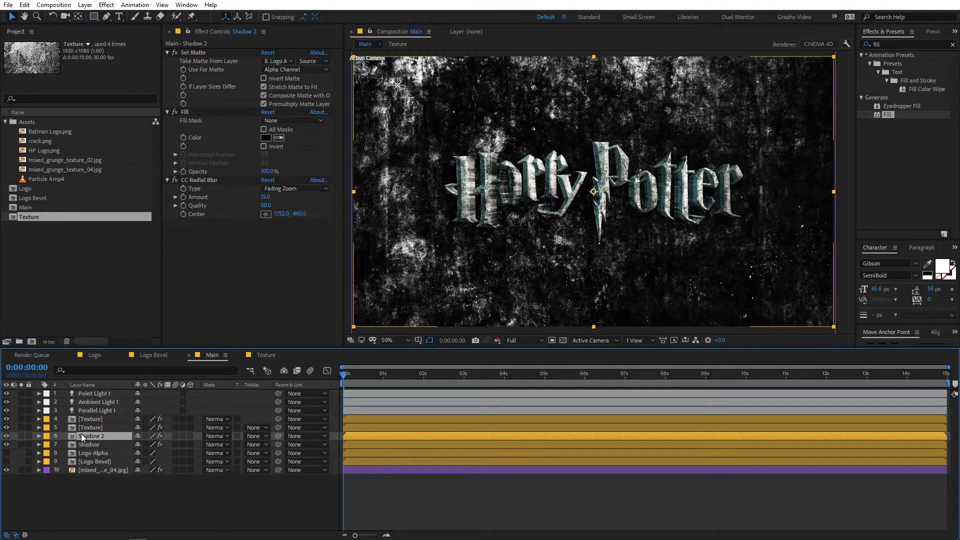
drag(266, 197, 292, 201)
scroll(666, 265, down, 2)
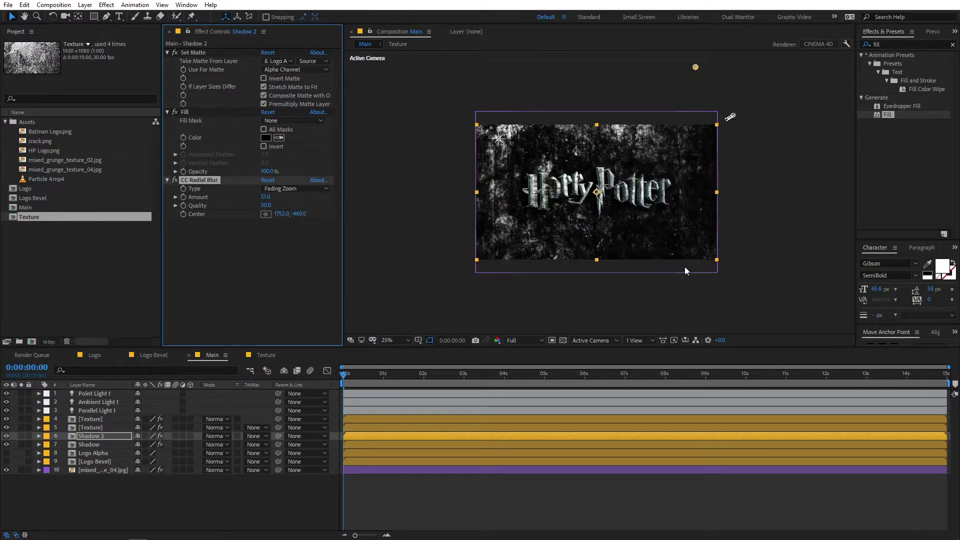
scroll(781, 252, up, 4)
scroll(404, 309, down, 2)
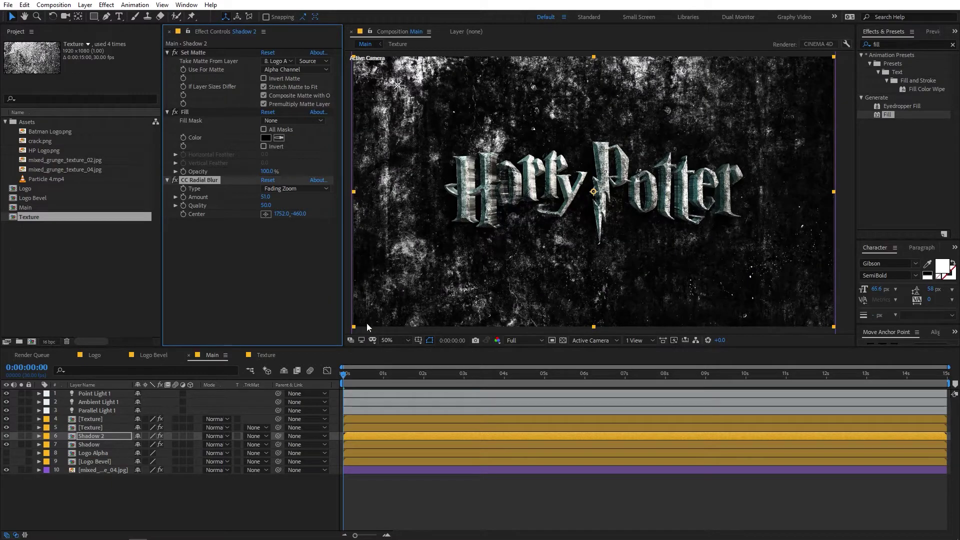
Step: Hide and show the two shadow layers again to compare the logo with and without them
click(6, 436)
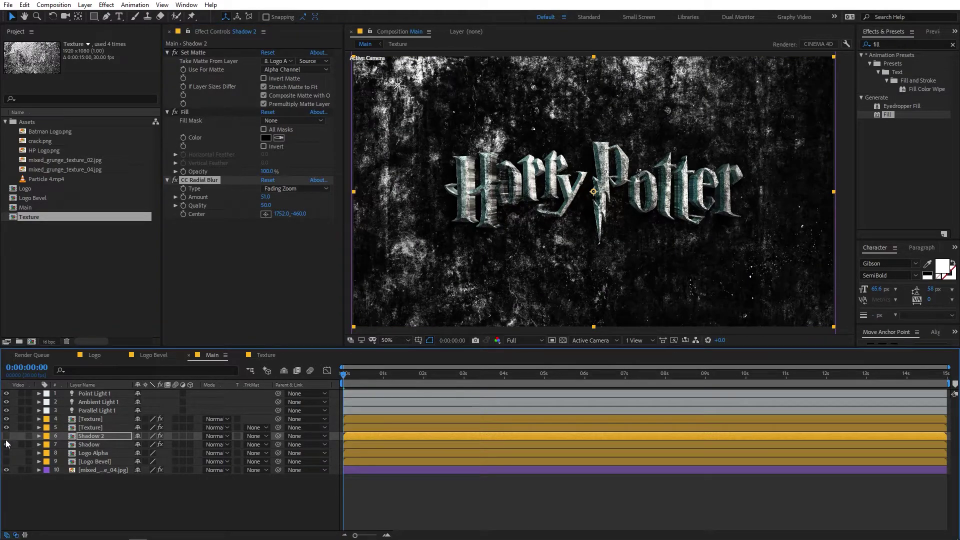
drag(6, 446, 8, 433)
click(567, 504)
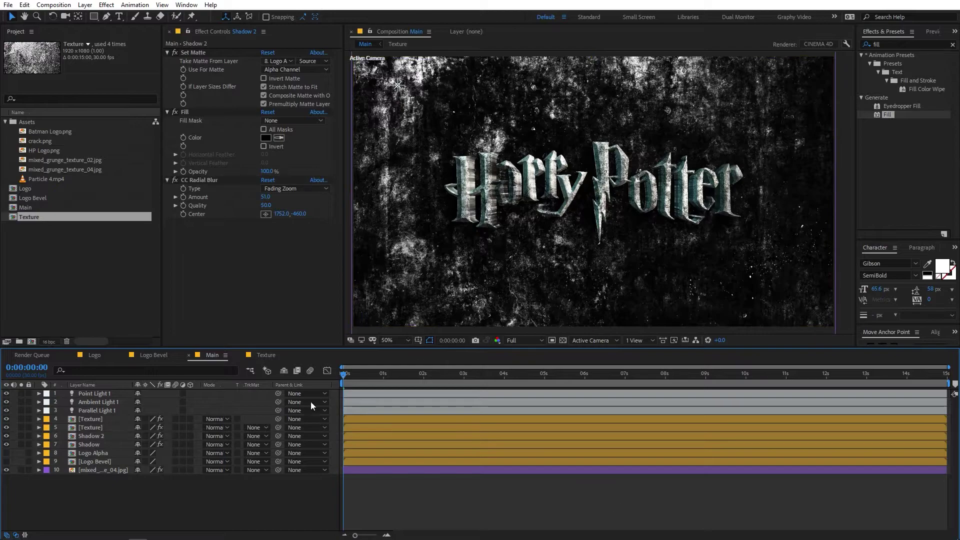
Step: Soften the contrast of the mixed_grunge_texture_04 background by lifting the shadows and lowering the highlights in its RGB Curves
click(95, 469)
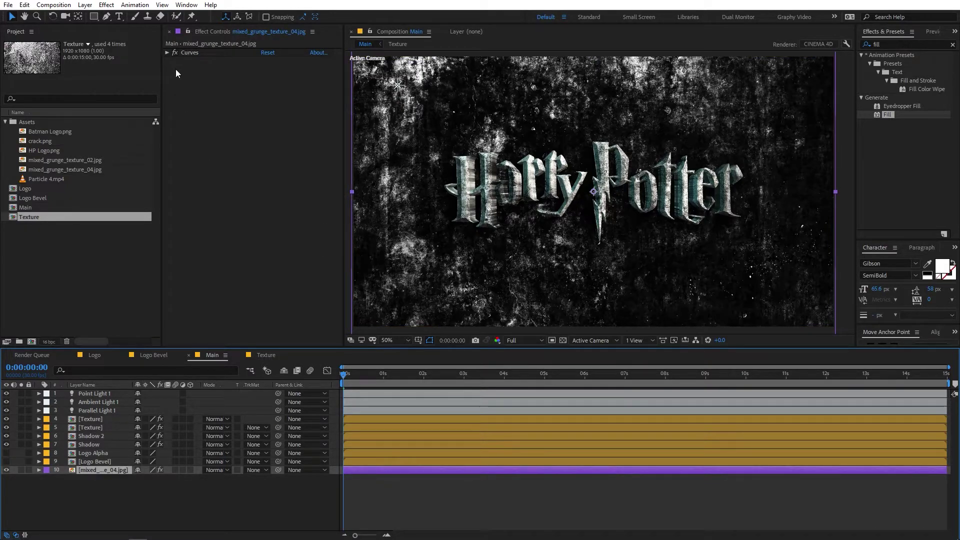
click(167, 52)
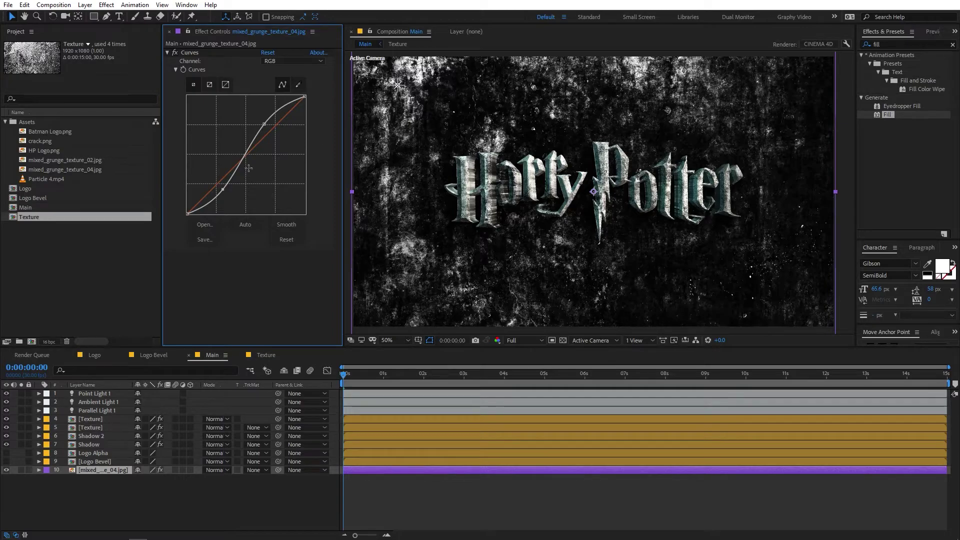
drag(223, 190, 212, 190)
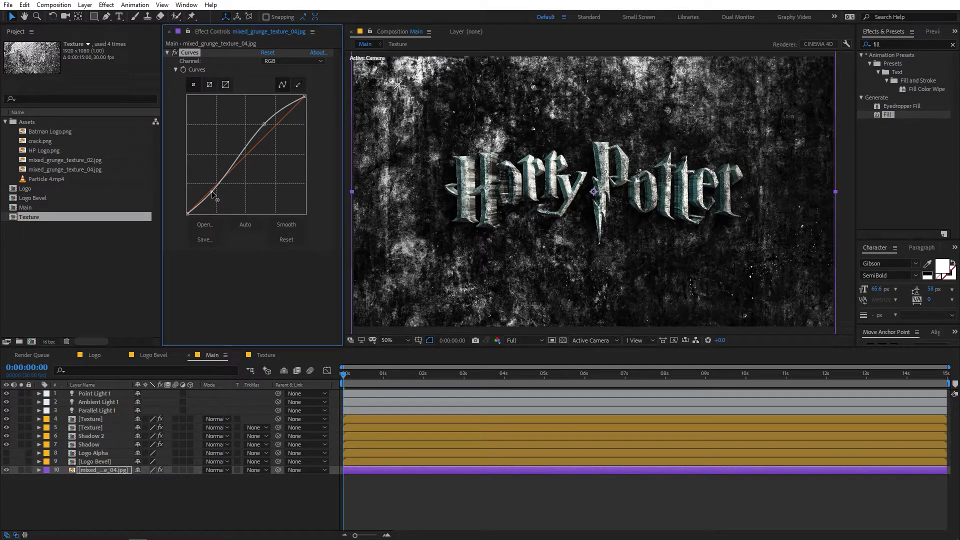
drag(263, 125, 274, 135)
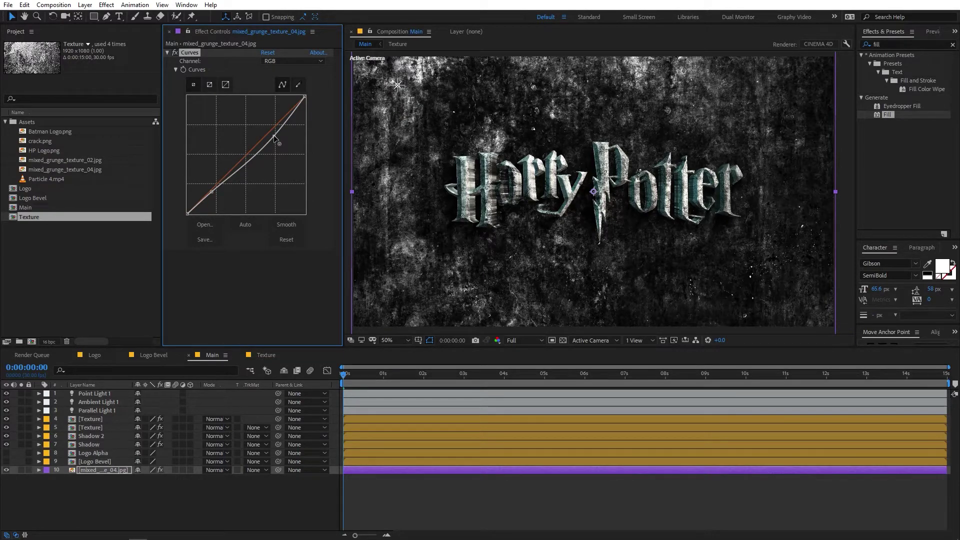
drag(211, 192, 213, 190)
click(495, 269)
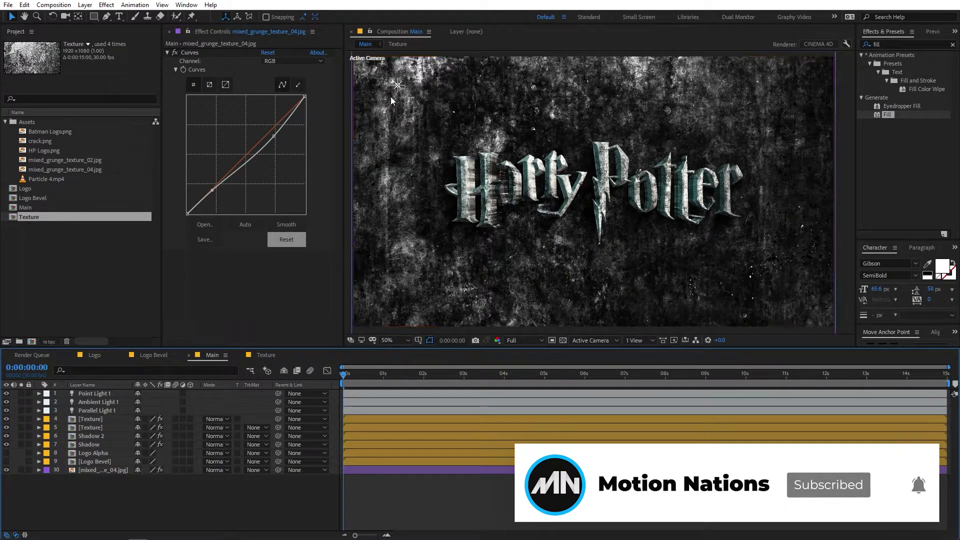
Step: Set the colour of Point Light 1 to the light cyan 8BEDFF
click(115, 394)
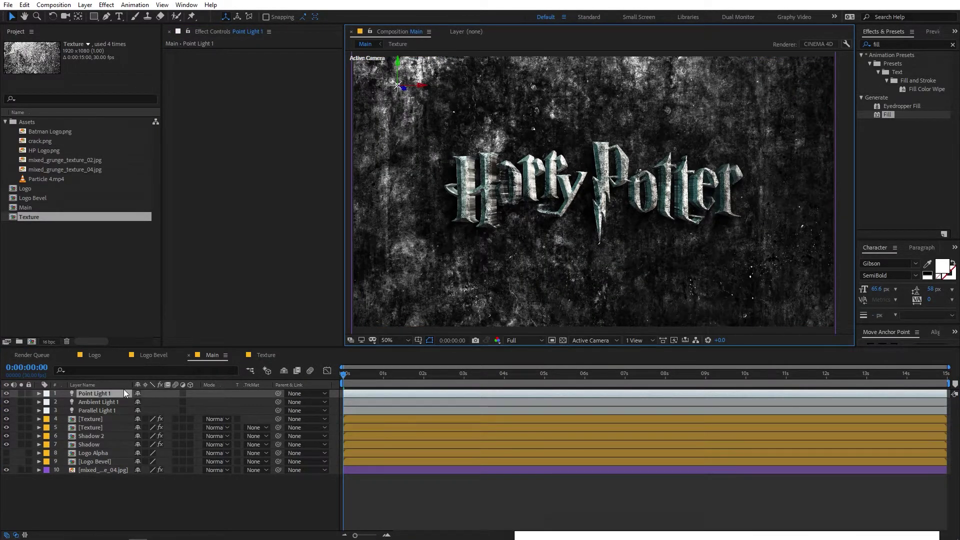
click(39, 393)
key(a)
key(a)
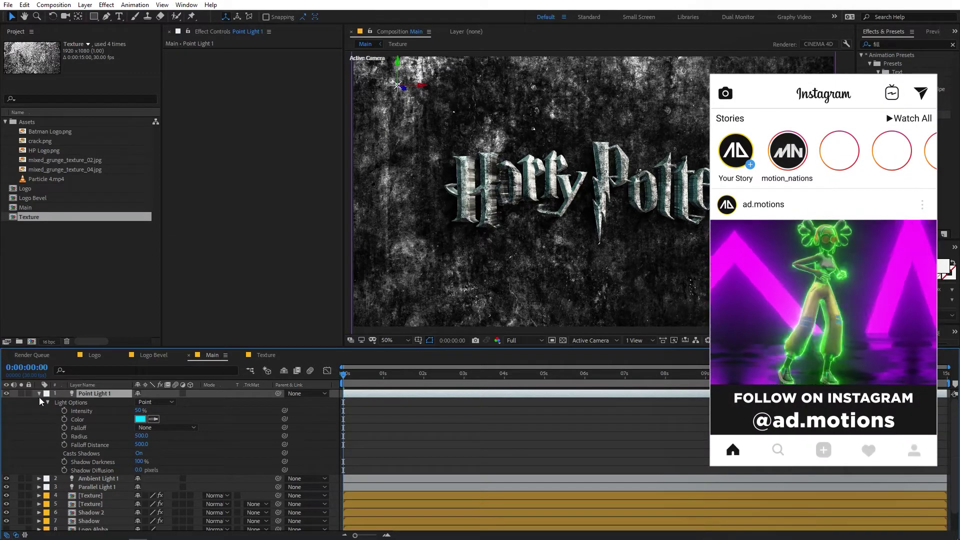
click(39, 394)
click(38, 394)
click(47, 411)
click(46, 411)
click(139, 428)
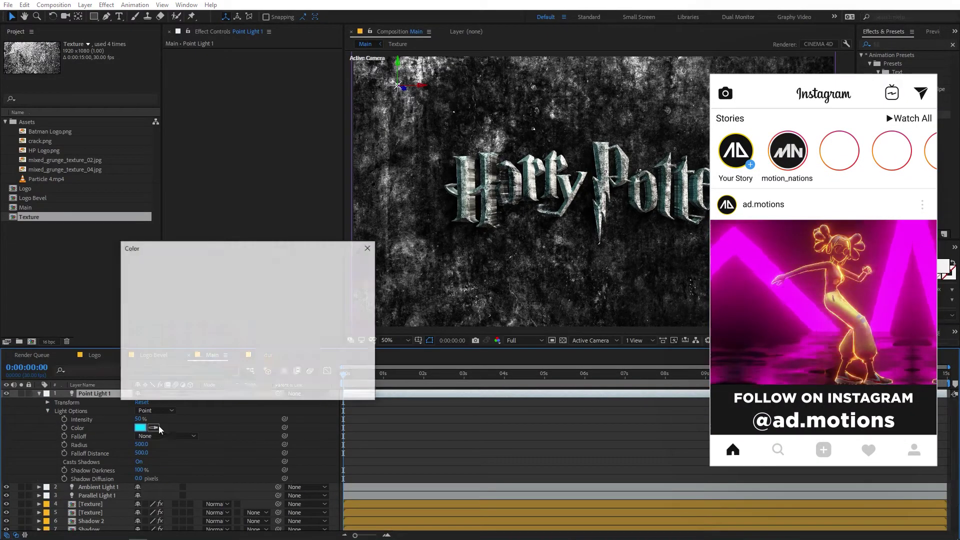
drag(224, 266, 188, 264)
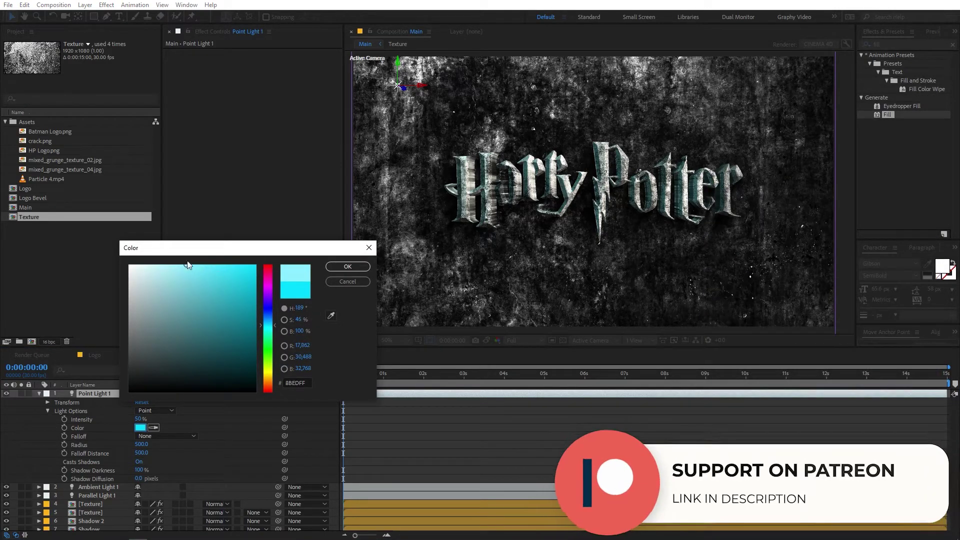
click(347, 266)
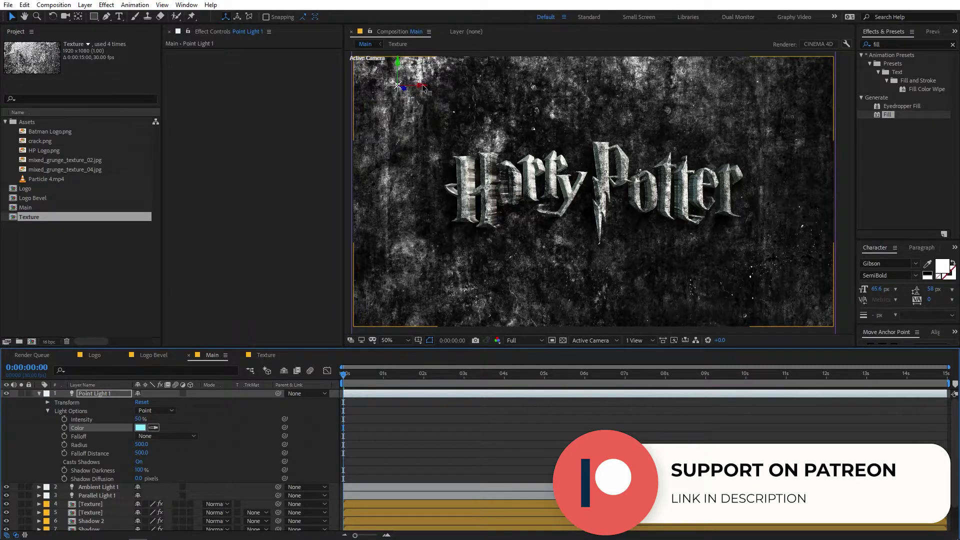
Step: Fine-tune the Intensity of Point Light 1 and inspect the lit logo up close
mouse_move(142, 419)
mouse_down()
mouse_move(226, 422)
mouse_move(130, 416)
mouse_up()
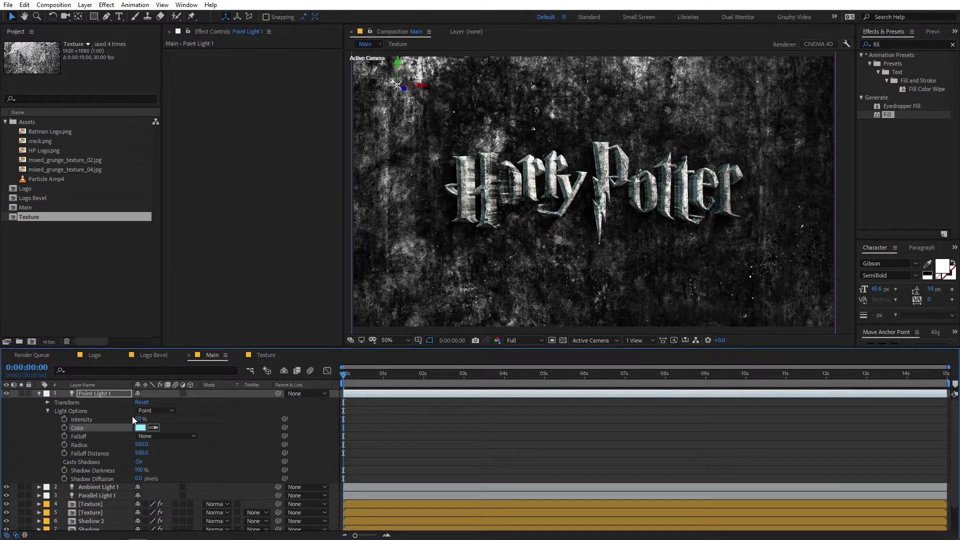
click(39, 393)
scroll(638, 194, down, 1)
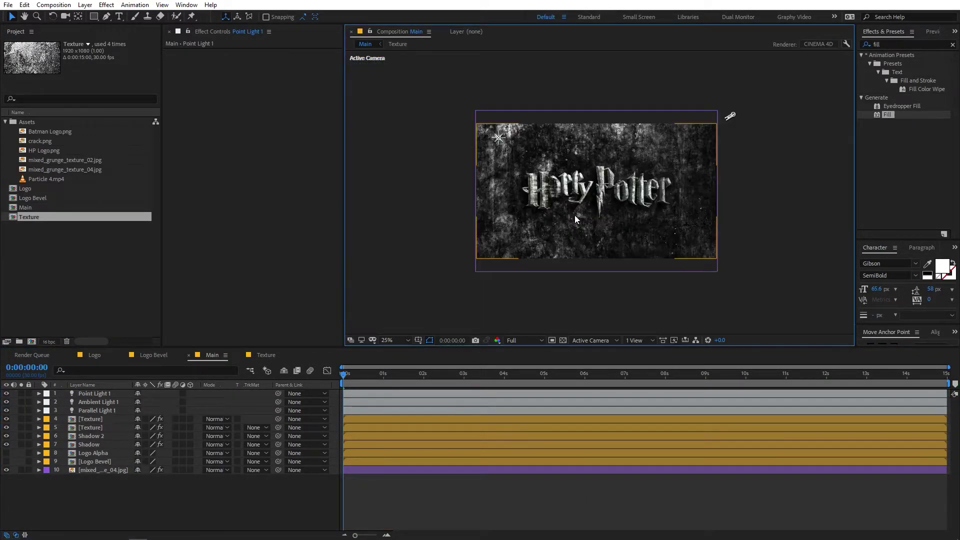
scroll(575, 219, up, 1)
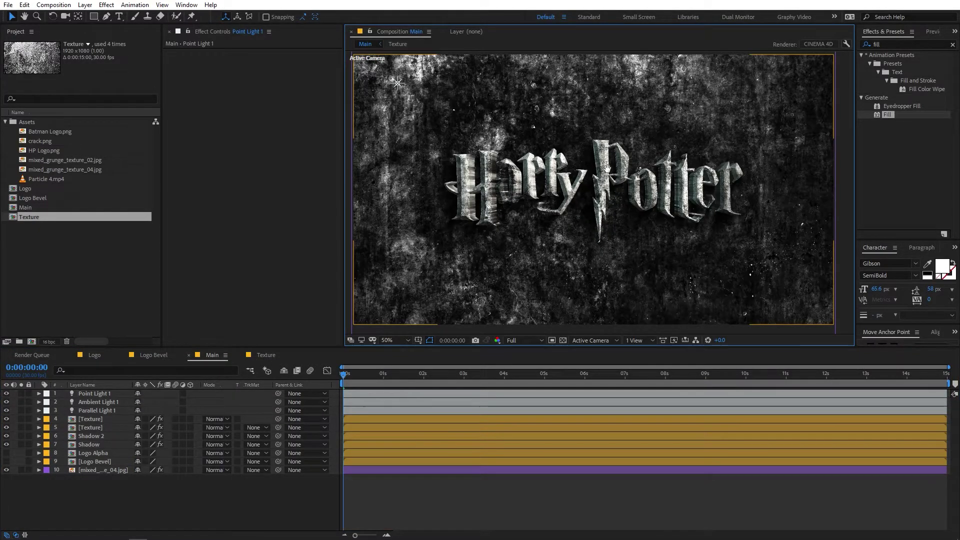
scroll(603, 168, up, 2)
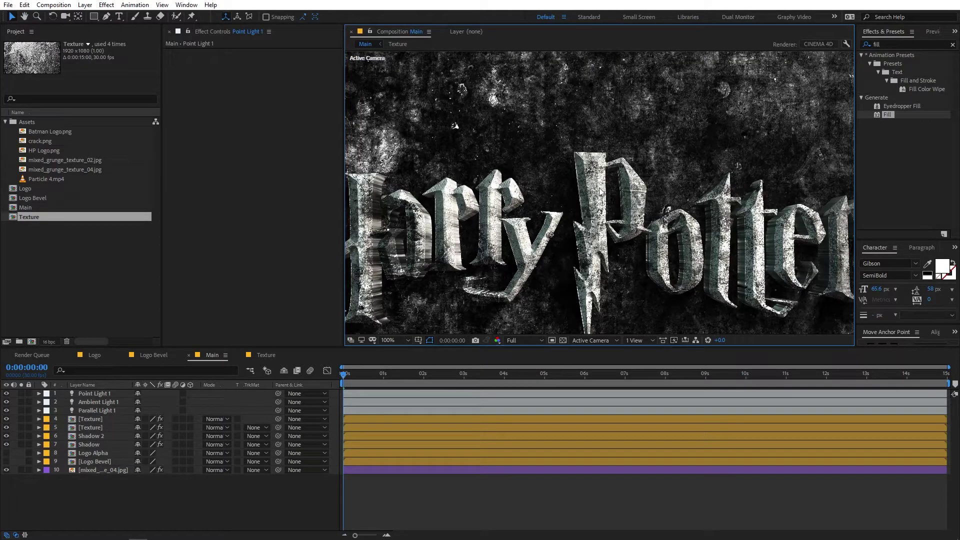
scroll(595, 215, down, 2)
key(h)
drag(562, 262, 571, 238)
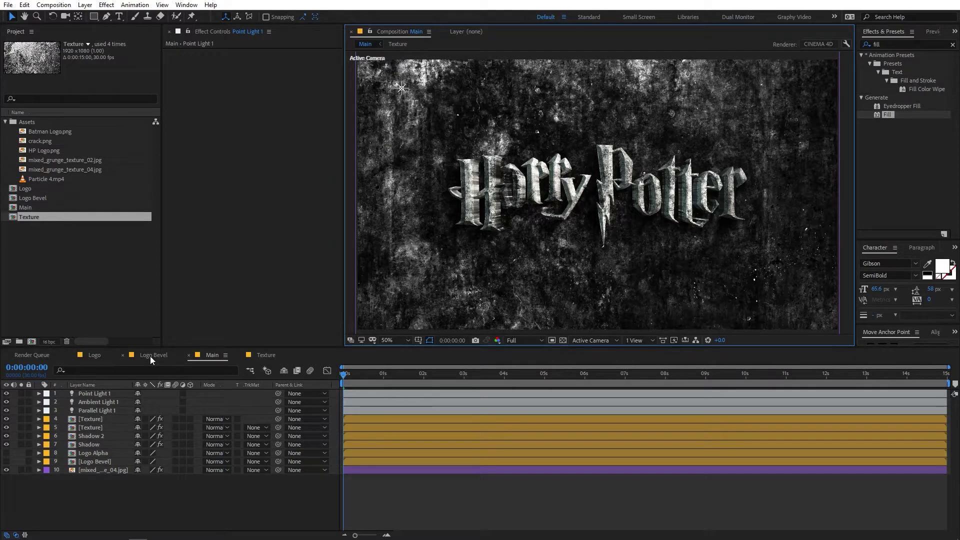
Step: Add a white 1920 x 1080 px solid above the logo in the Logo Bevel composition
click(150, 356)
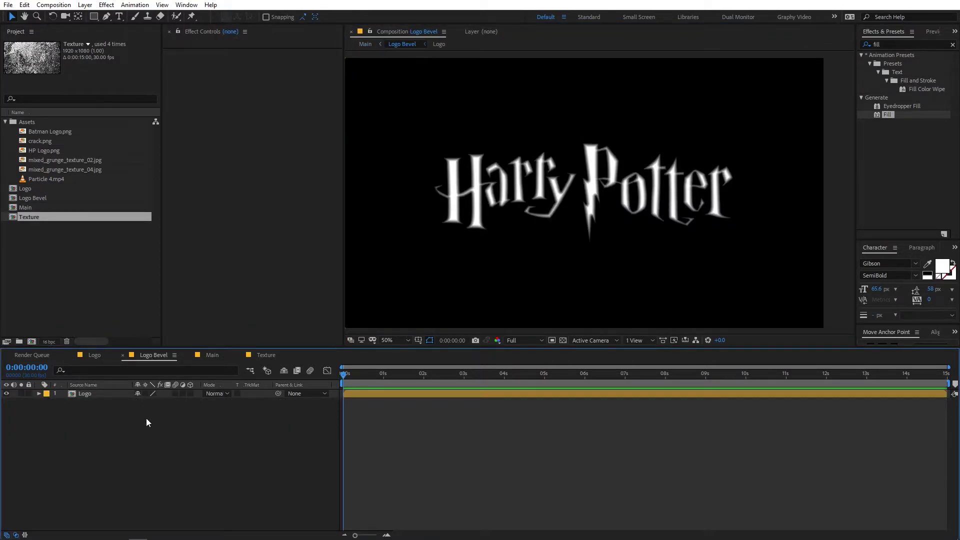
click(120, 325)
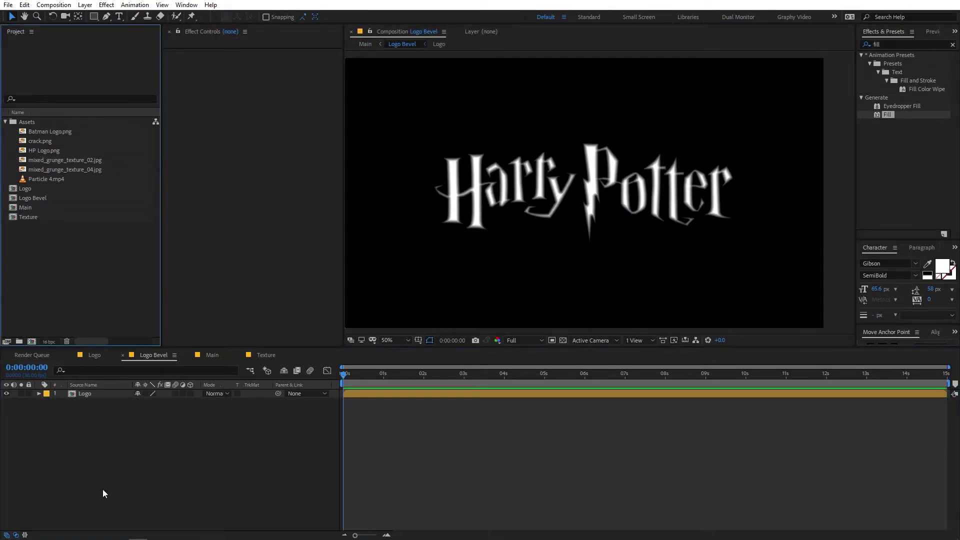
right_click(126, 477)
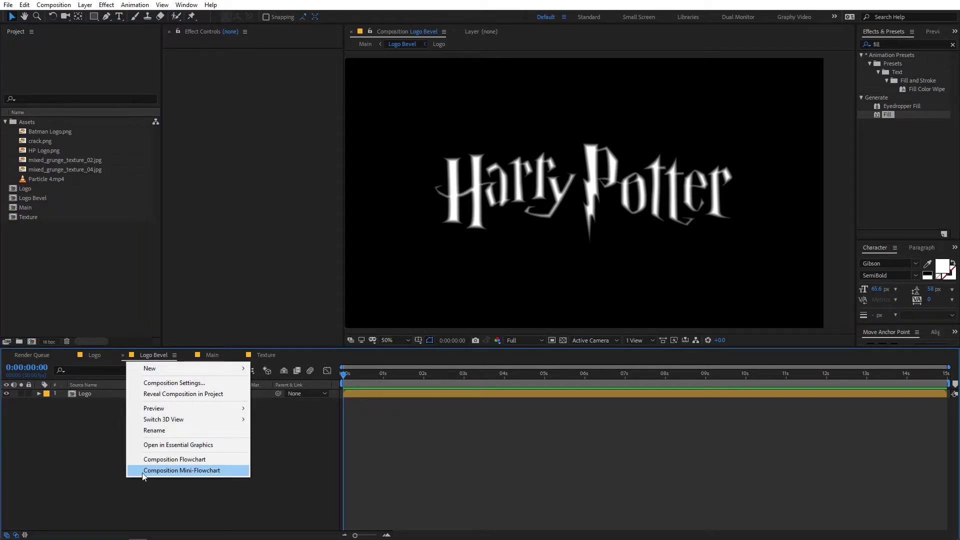
mouse_move(227, 371)
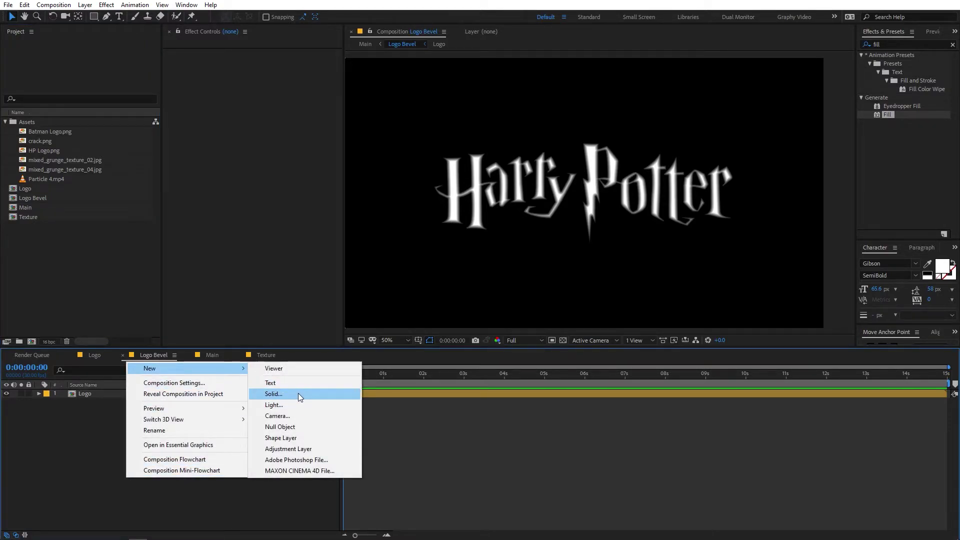
click(298, 393)
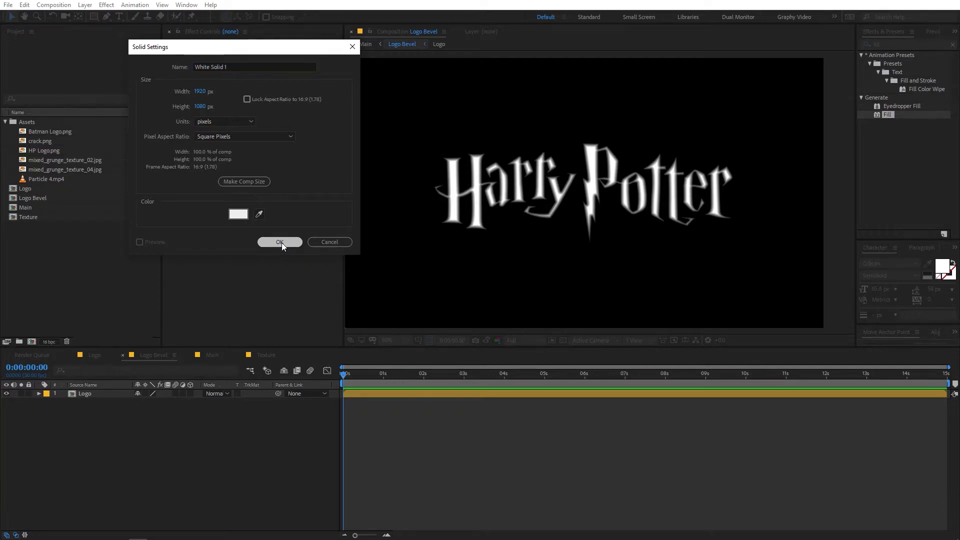
click(280, 242)
Step: Apply Fractal Noise to White Solid 1 and set its Contrast to 640 and Brightness to 96
click(902, 45)
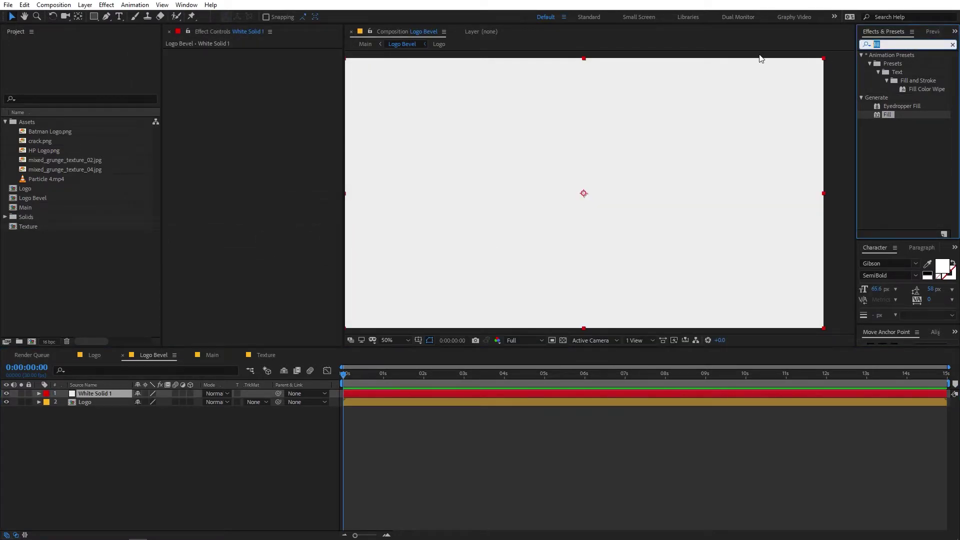
text(frac)
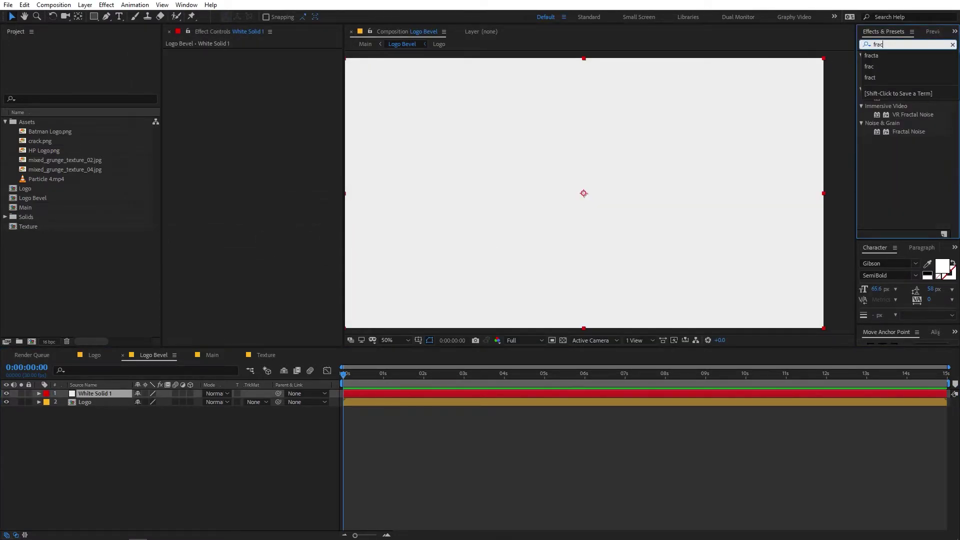
drag(907, 133, 635, 160)
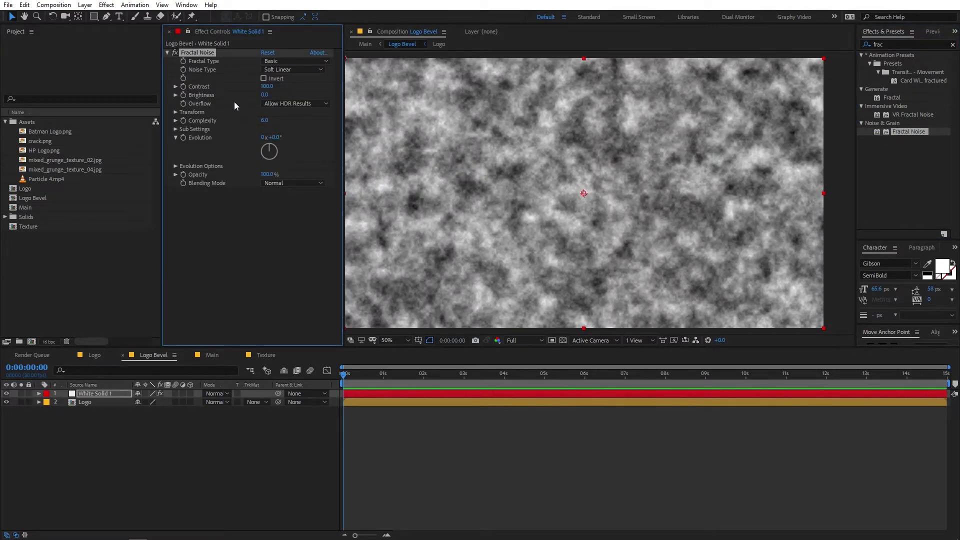
drag(274, 90, 544, 91)
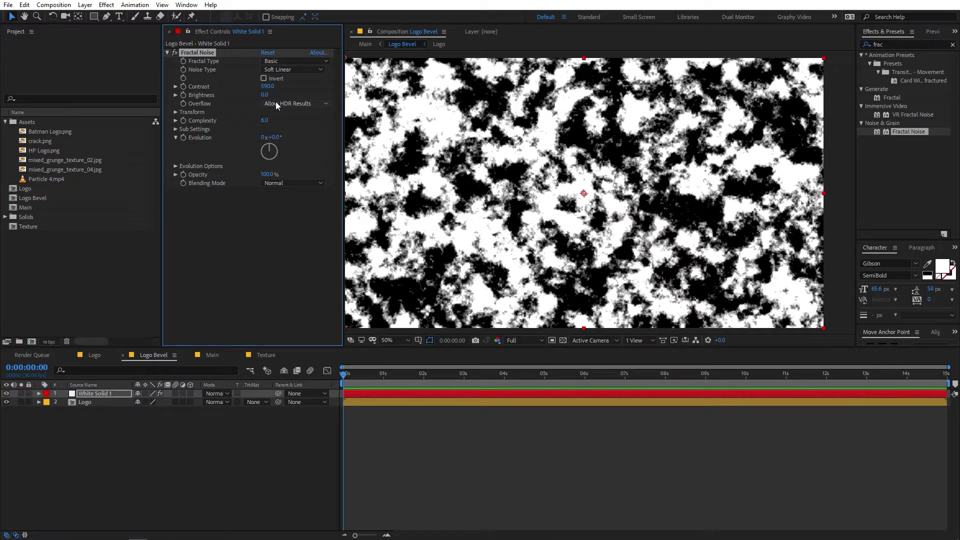
mouse_move(264, 94)
mouse_down()
mouse_move(368, 106)
mouse_move(321, 107)
mouse_move(280, 86)
mouse_move(285, 96)
mouse_move(275, 96)
mouse_up()
Step: Add the Logo composition as a layer above White Solid 1 in Logo Bevel
click(105, 271)
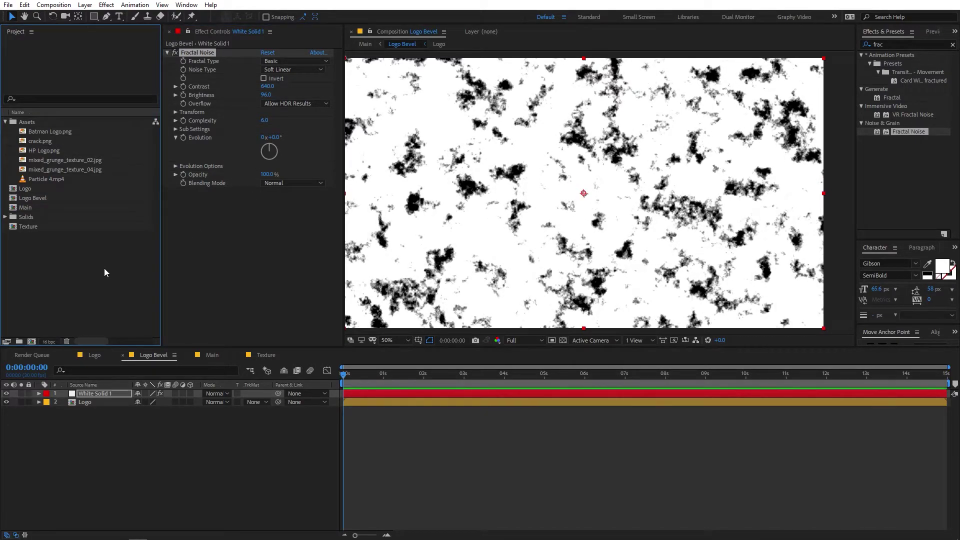
drag(30, 188, 89, 390)
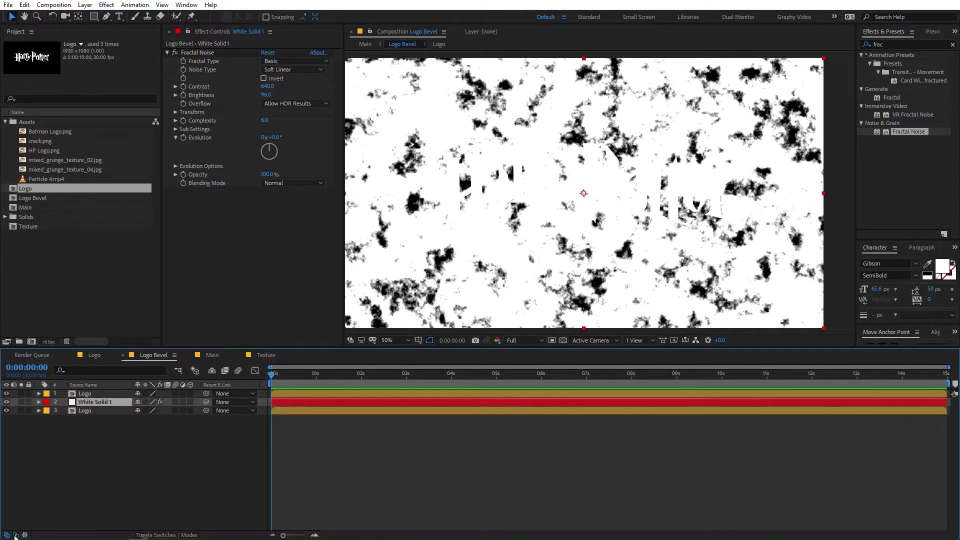
Step: Make White Solid 1 use the Logo layer above it as its alpha matte
click(254, 403)
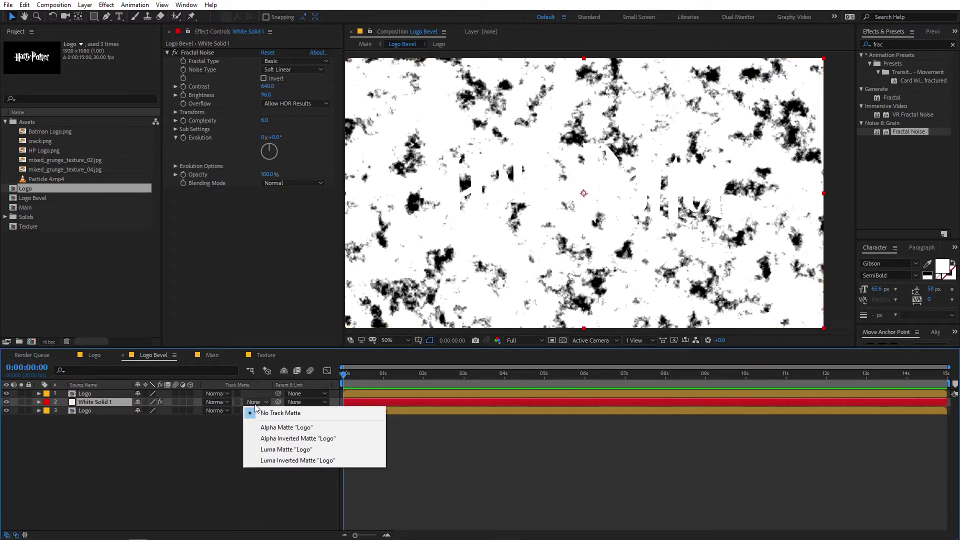
click(281, 428)
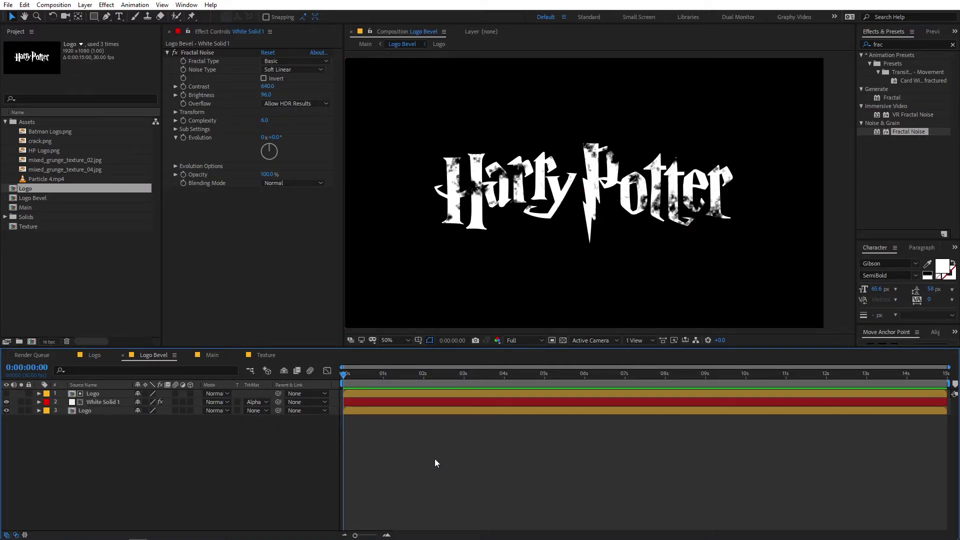
scroll(594, 155, up, 2)
drag(465, 155, 604, 196)
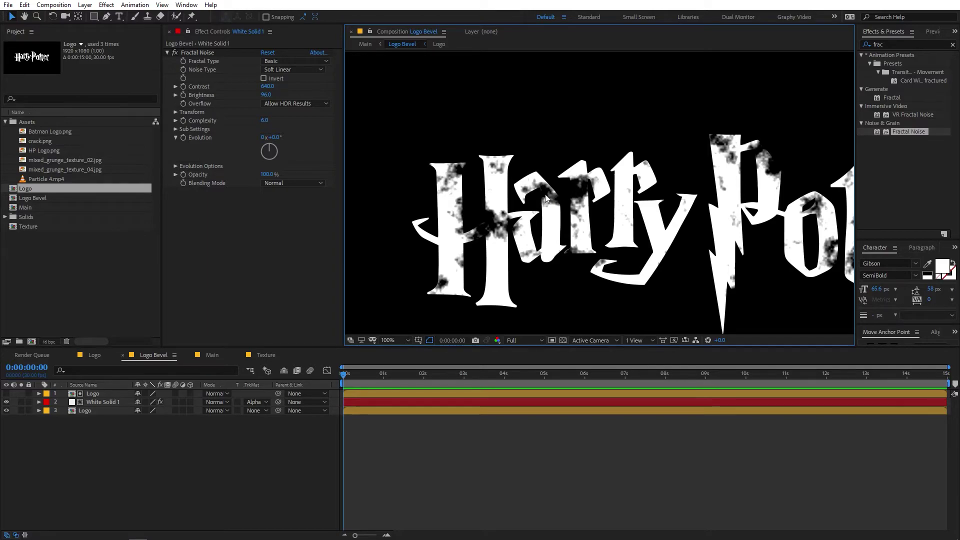
Step: Set the Opacity of the matte Logo layer to 30% and check the bevel detail in the Main composition
click(95, 395)
key(t)
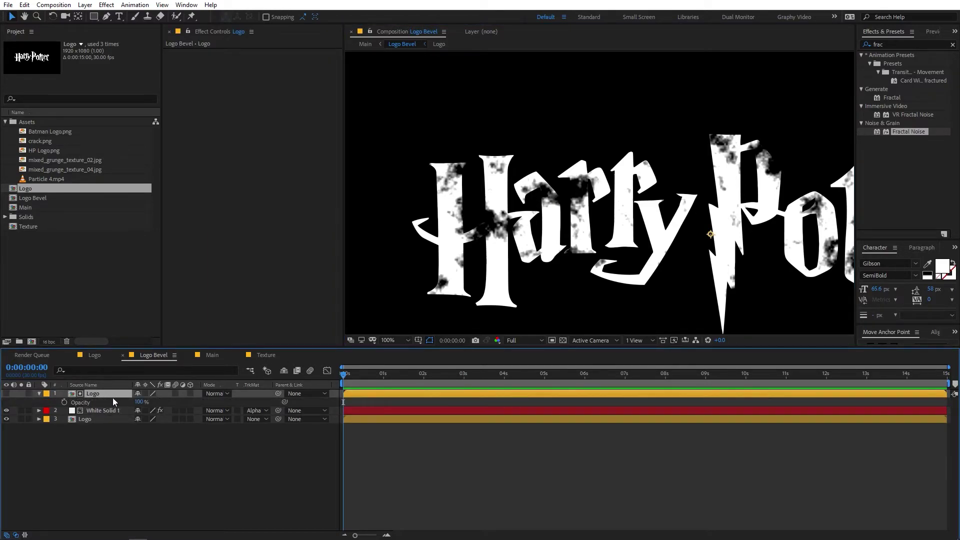
drag(140, 402, 115, 403)
click(140, 403)
text(30)
key(Return)
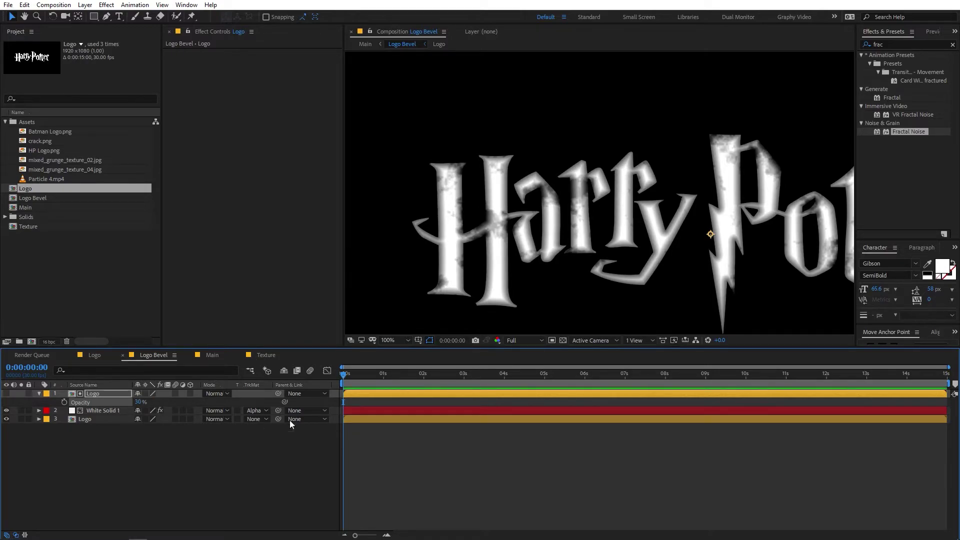
scroll(647, 159, down, 2)
scroll(647, 159, up, 4)
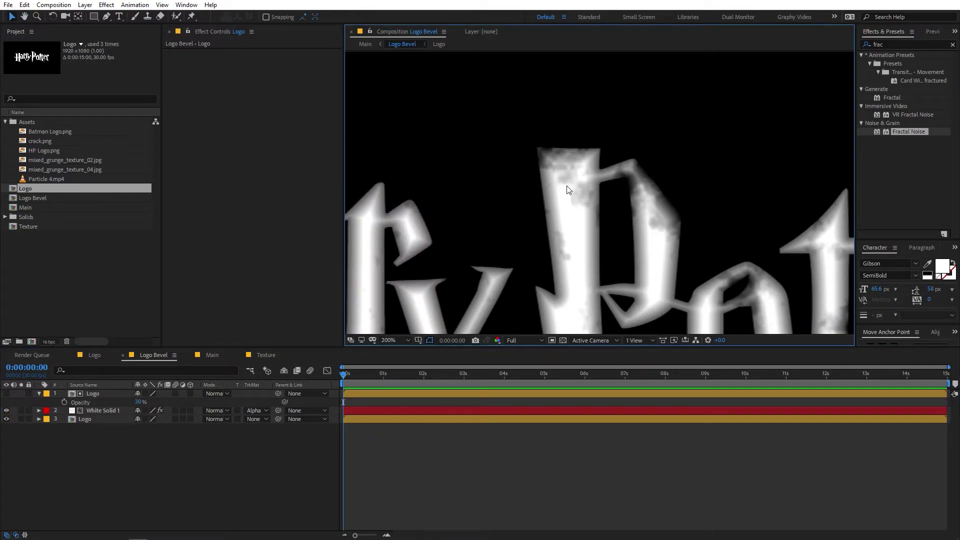
scroll(658, 164, down, 4)
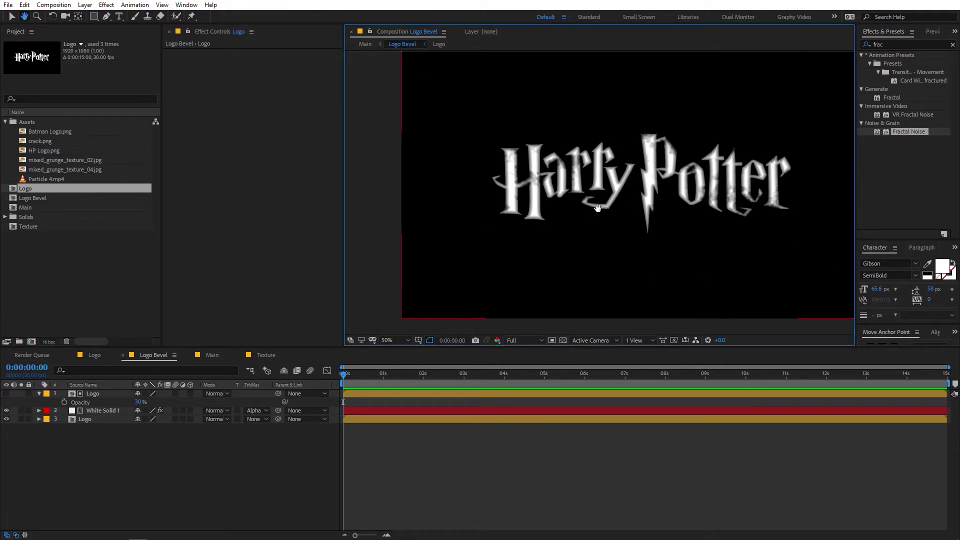
click(210, 355)
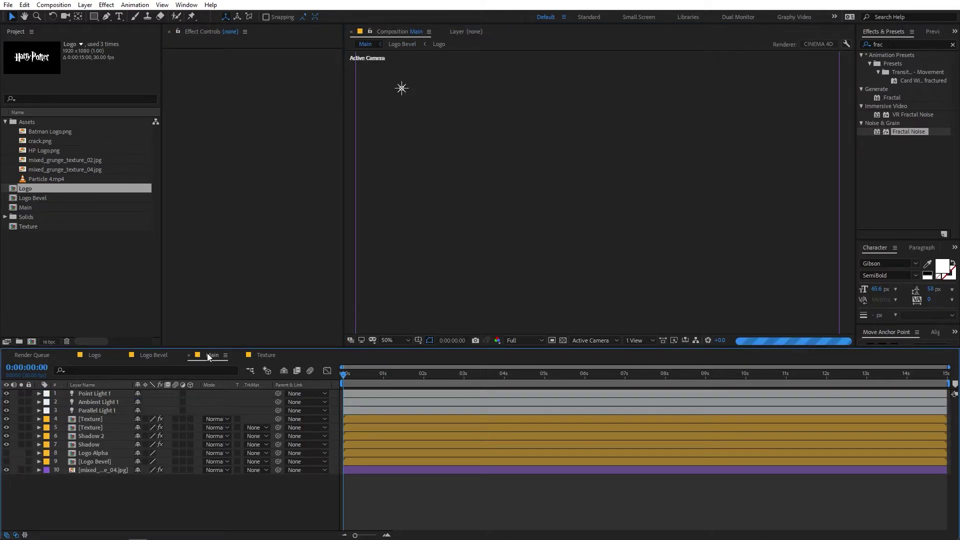
scroll(600, 151, up, 4)
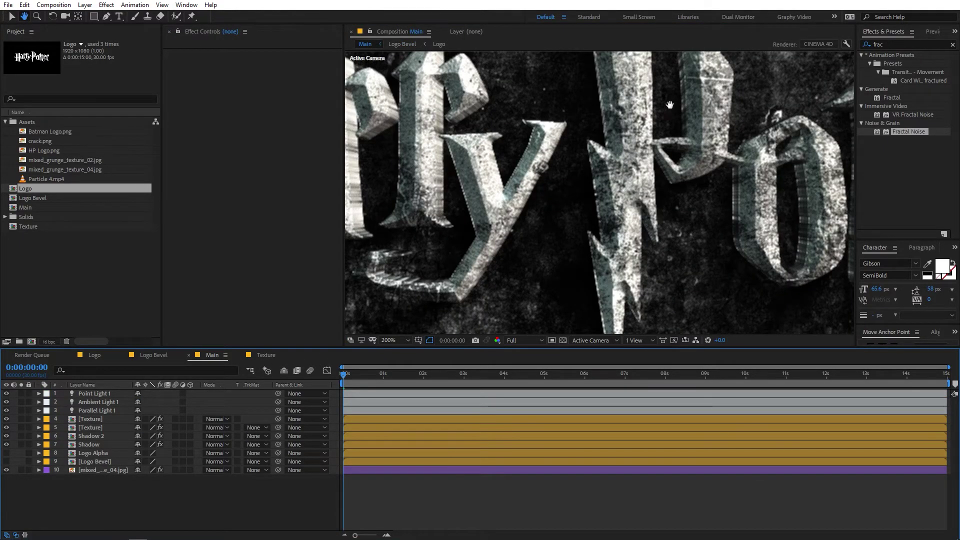
scroll(589, 211, down, 2)
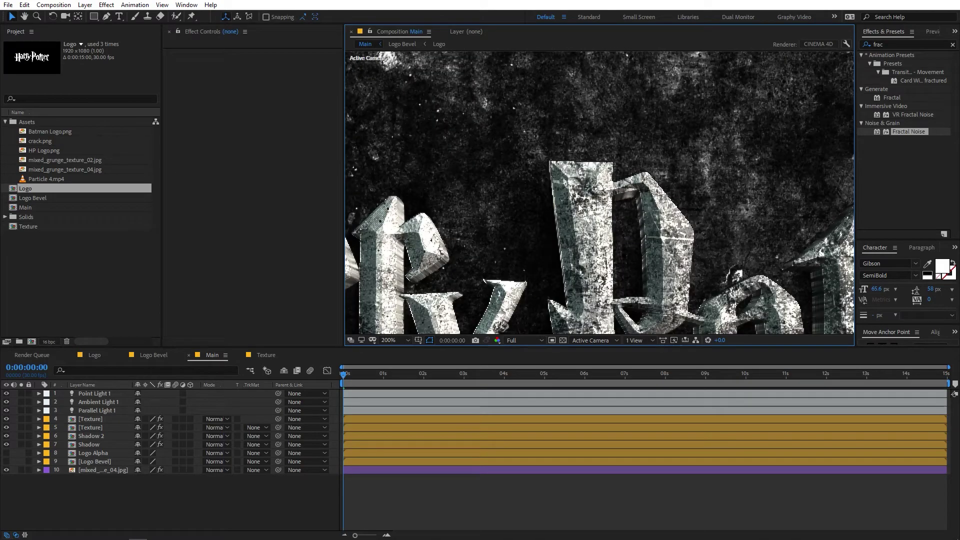
Step: Try a matte Logo layer Opacity of 48% in Logo Bevel and inspect its effect on the logo in Main
click(263, 355)
click(150, 355)
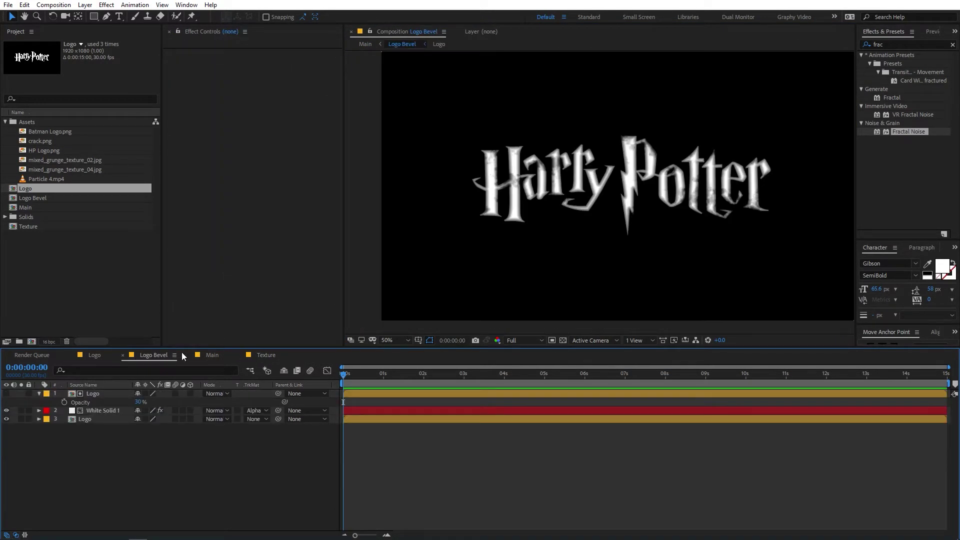
click(210, 354)
click(164, 355)
drag(146, 402, 152, 403)
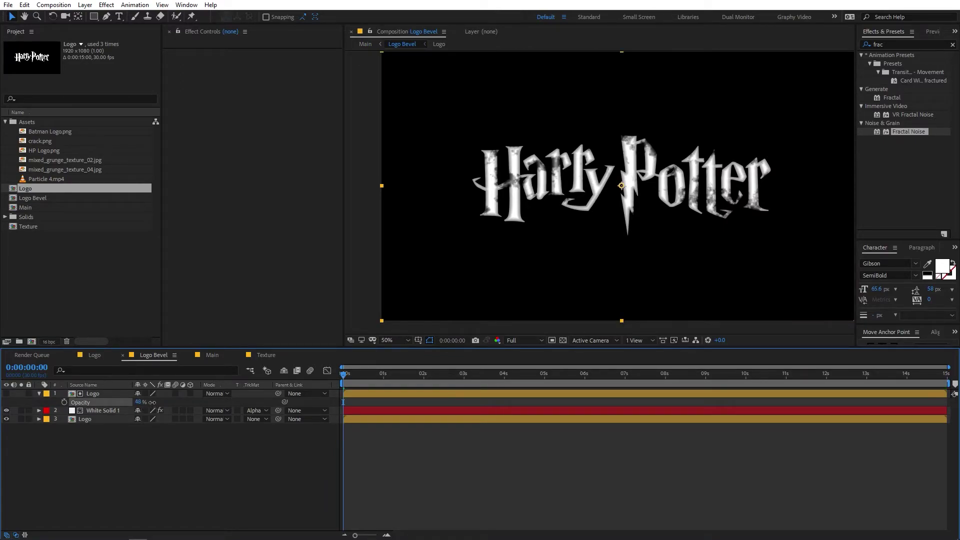
click(212, 355)
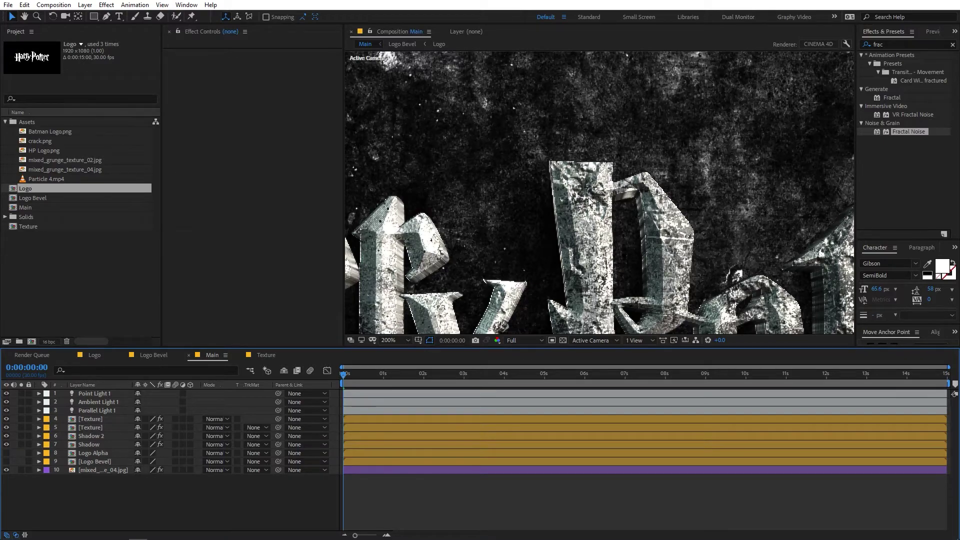
scroll(574, 195, down, 3)
scroll(633, 240, up, 2)
scroll(610, 229, up, 2)
scroll(609, 222, down, 2)
Step: Set the matte Logo layer's Opacity to 40% in Logo Bevel and inspect the lettering in Main
click(260, 355)
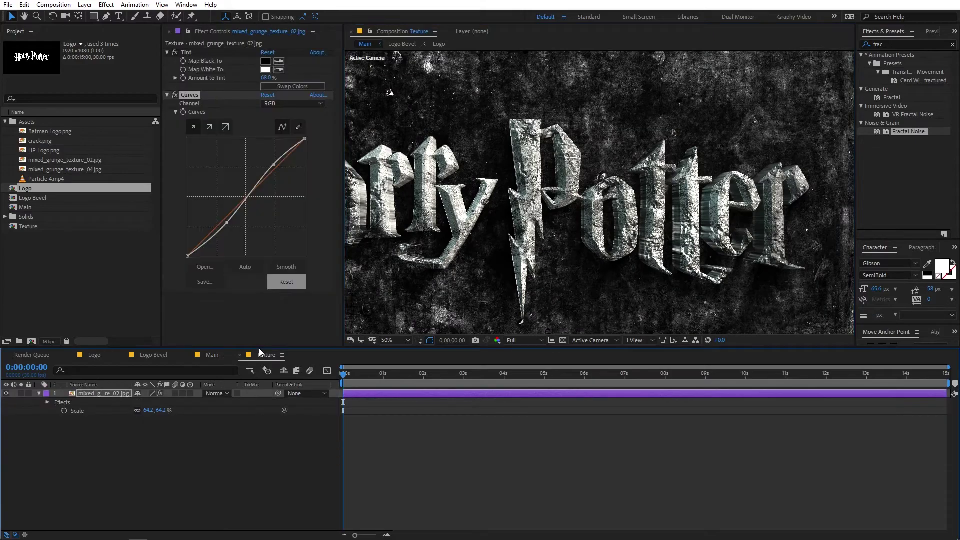
click(167, 354)
click(141, 402)
text(40)
key(Return)
click(212, 354)
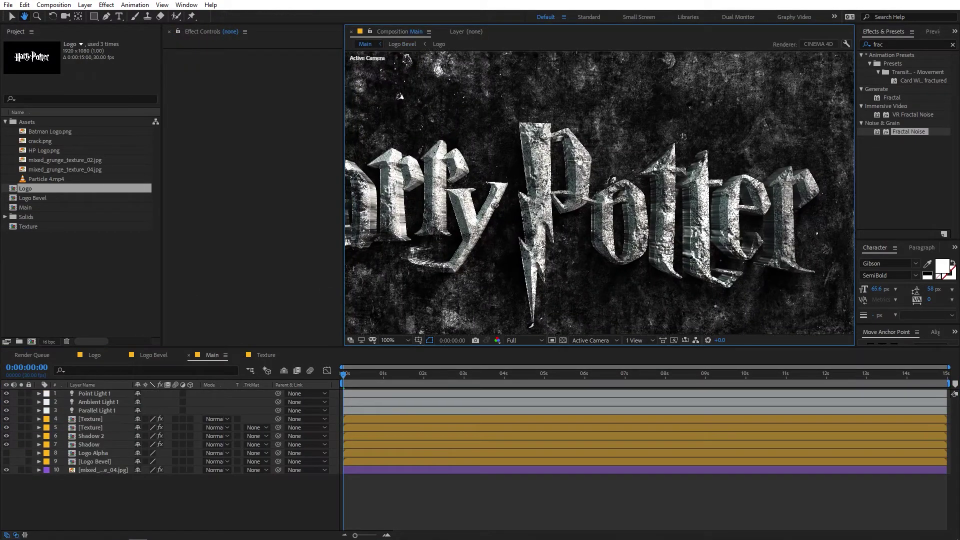
key(v)
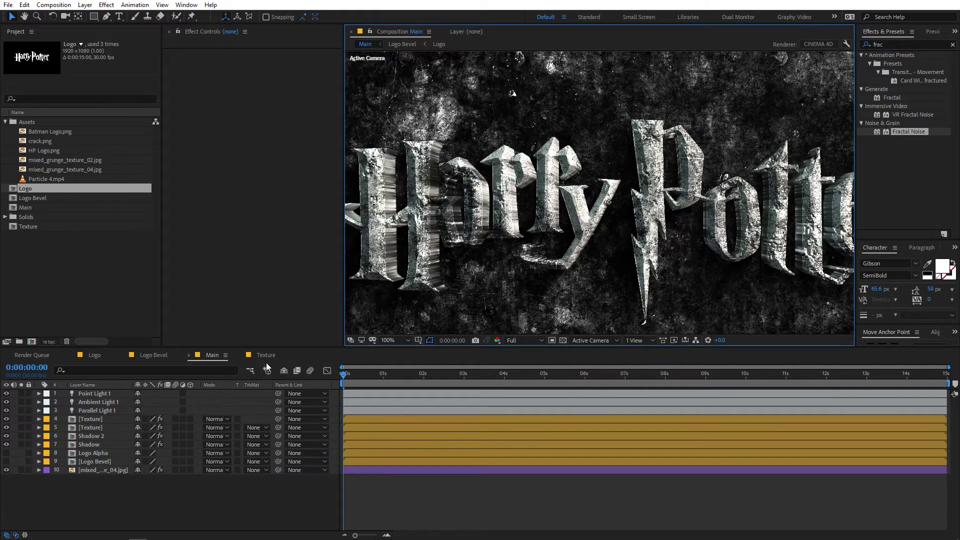
click(265, 355)
click(211, 355)
Step: Set the Fractal Noise Evolution on White Solid 1 to 1x+63° and check the logo in Main
click(154, 354)
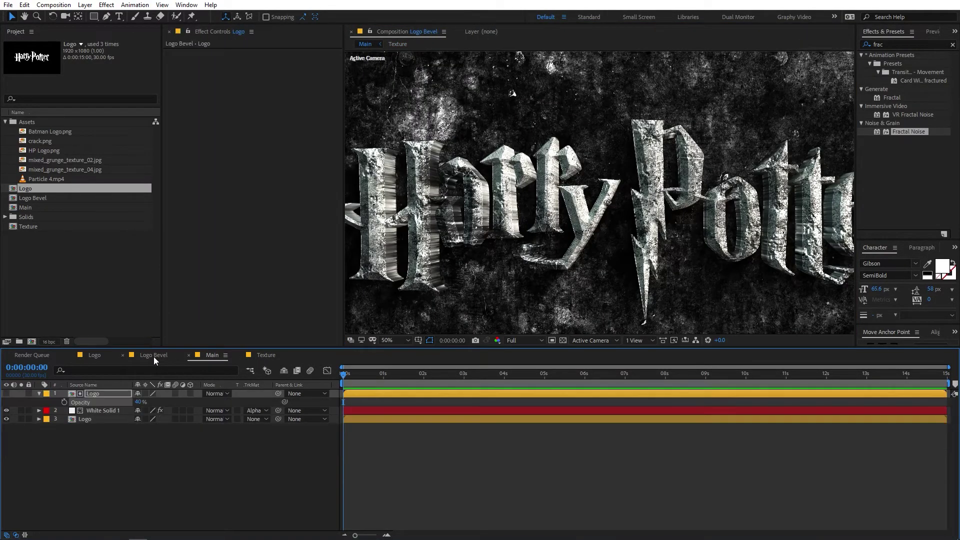
click(88, 410)
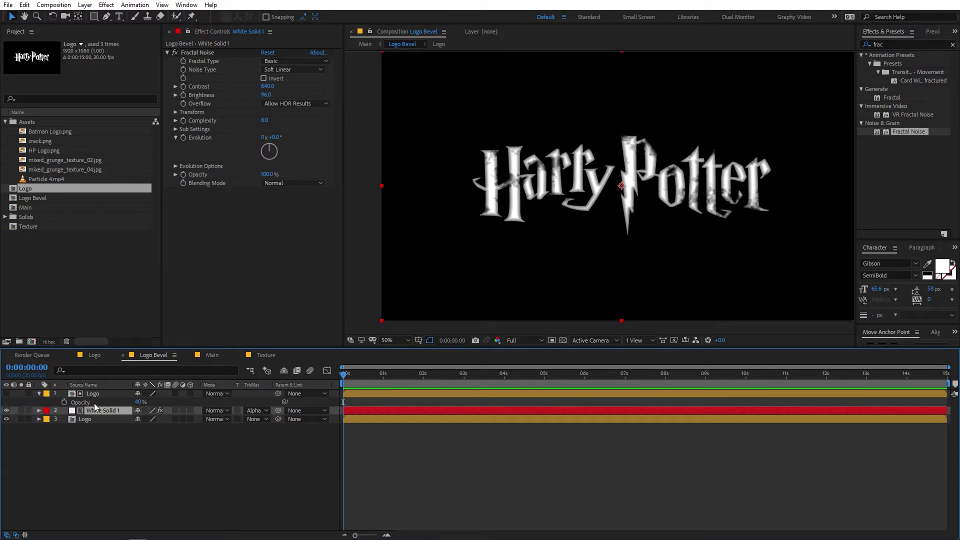
drag(281, 138, 496, 142)
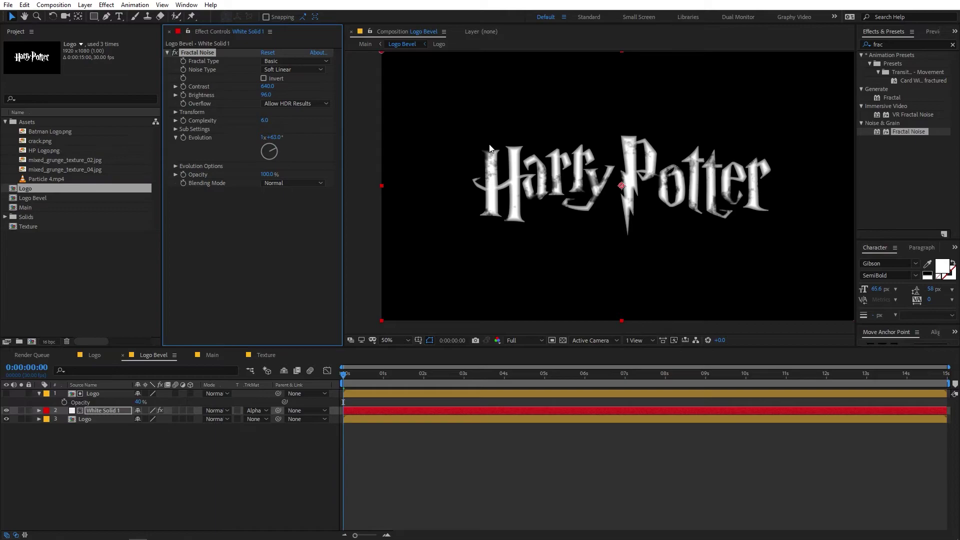
click(218, 357)
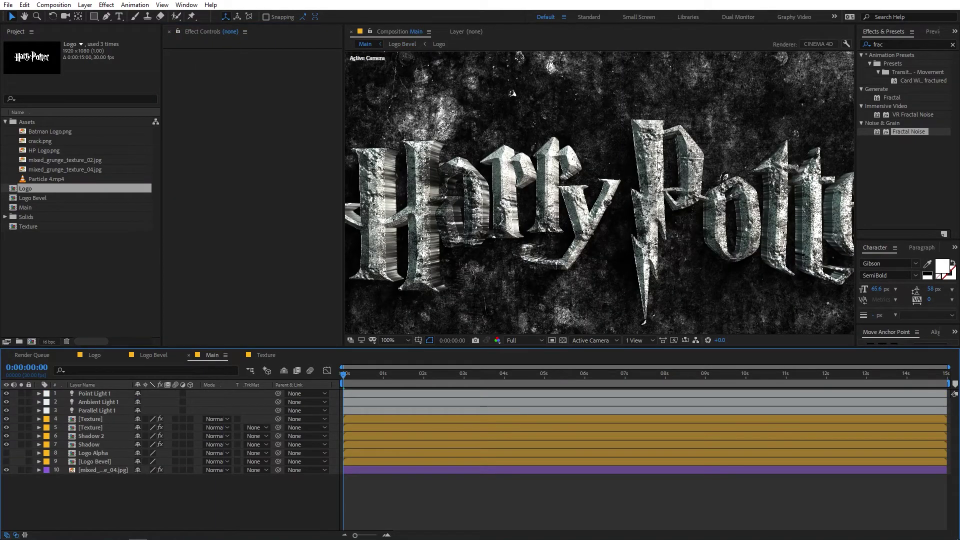
scroll(606, 253, down, 2)
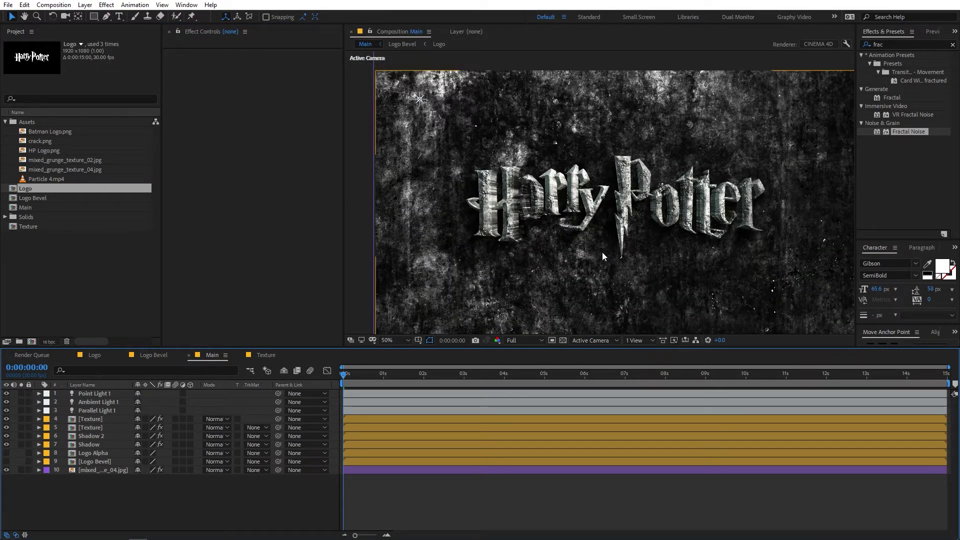
Step: Scale the grunge image in the Texture composition to 77.1% and return to Main
double_click(86, 425)
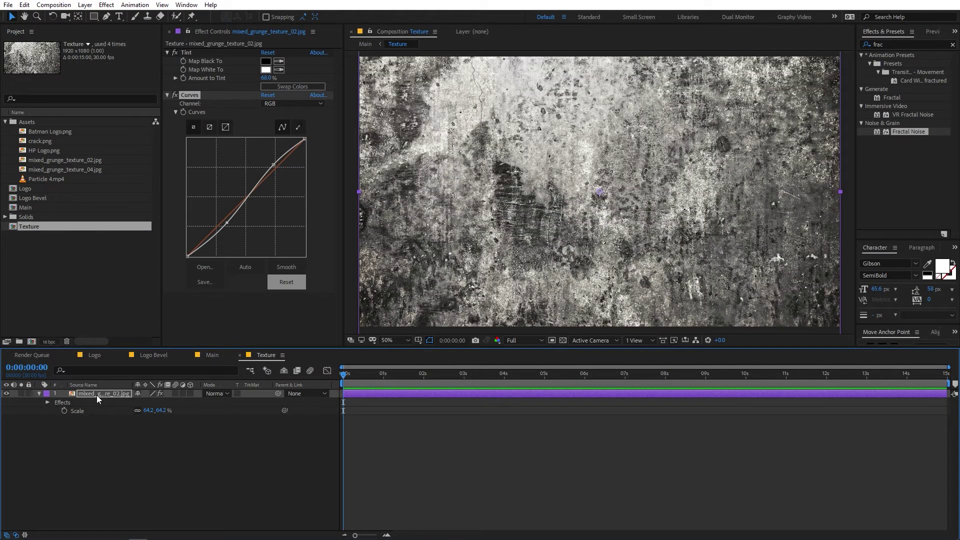
key(s)
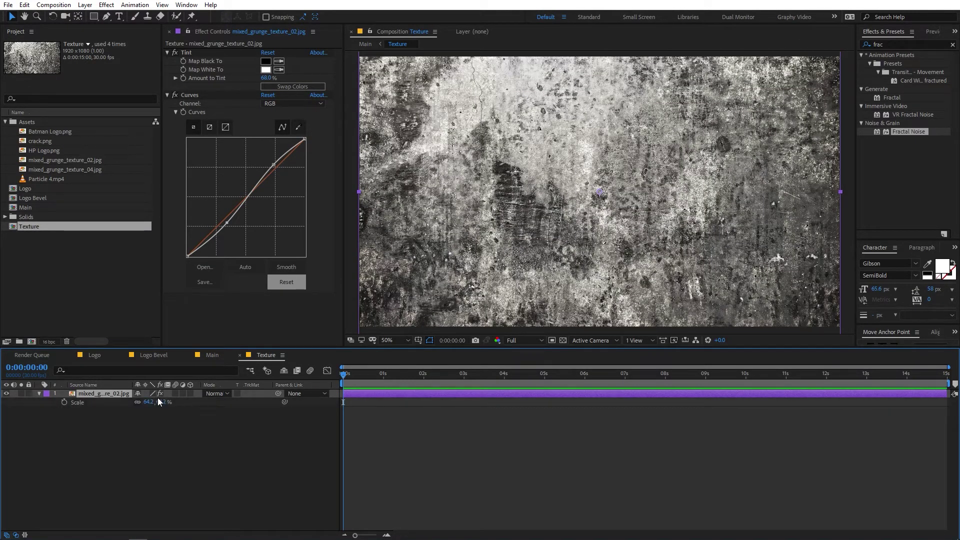
drag(203, 404, 227, 404)
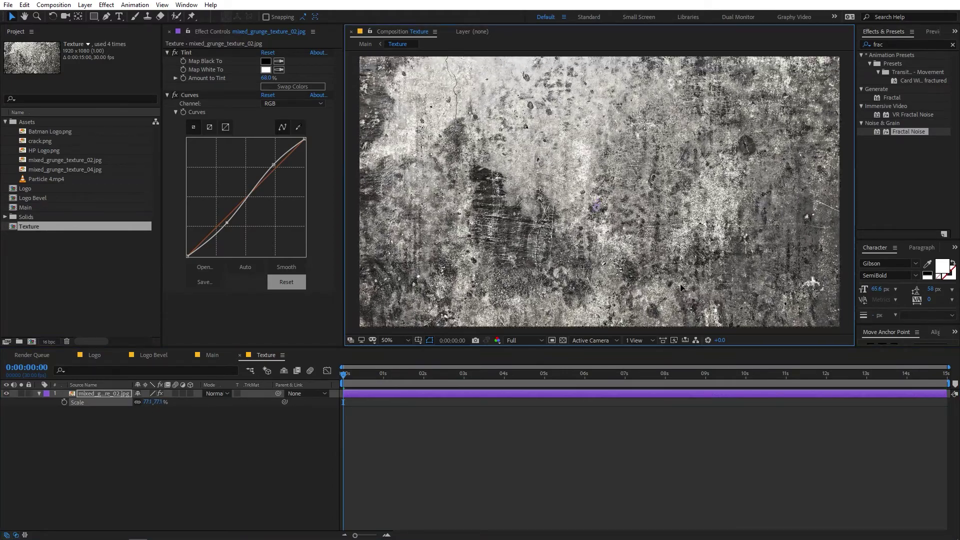
click(211, 355)
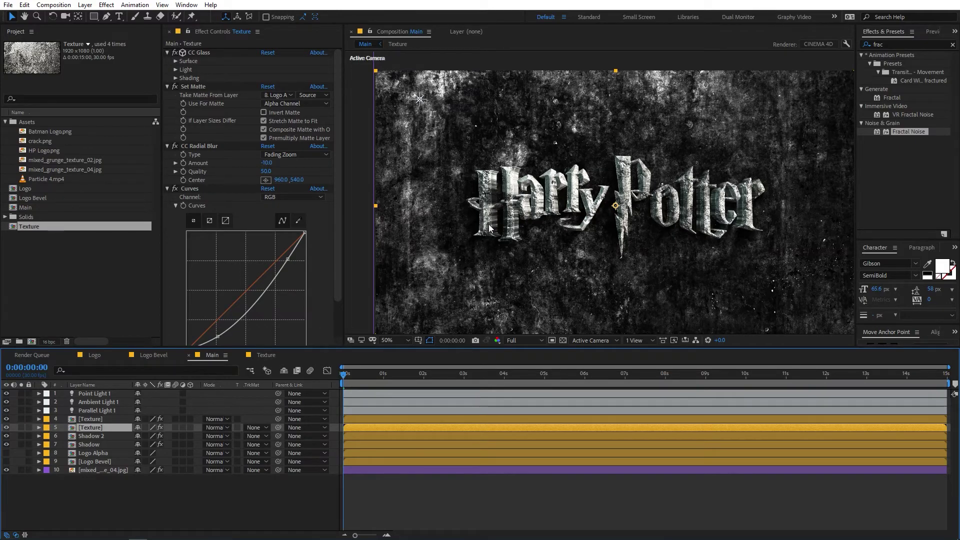
Step: Darken the extruded sides by bending the RGB curve down and lowering its white point on the lower Texture layer
key(period)
key(period)
drag(469, 191, 595, 191)
key(v)
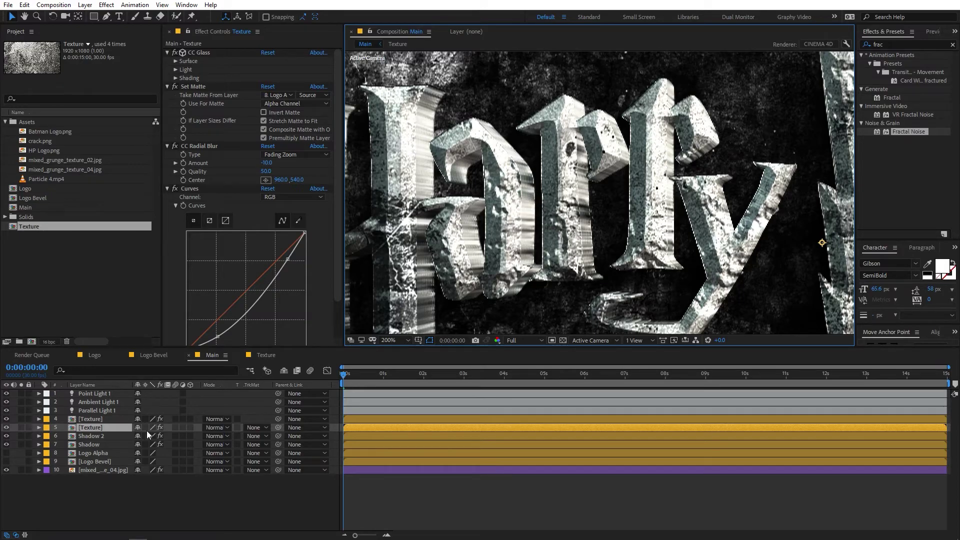
scroll(287, 260, down, 1)
drag(289, 218, 289, 231)
drag(218, 295, 222, 285)
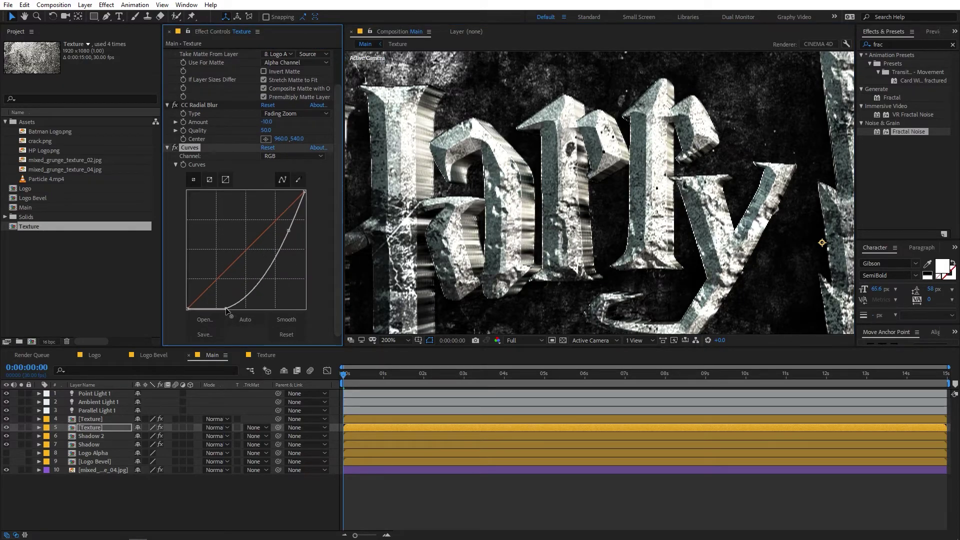
drag(288, 230, 291, 239)
drag(222, 285, 241, 291)
scroll(539, 215, down, 3)
drag(307, 218, 305, 231)
scroll(494, 197, up, 4)
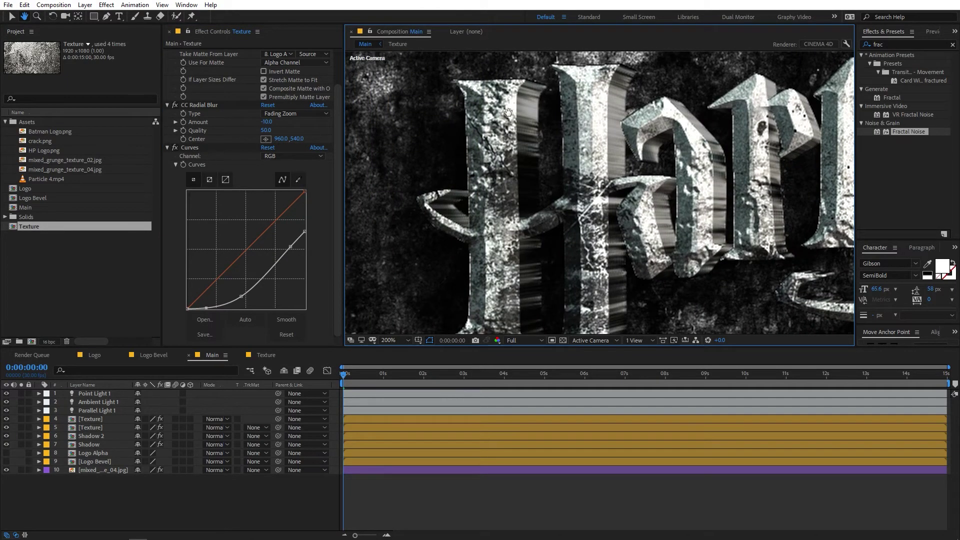
Step: Raise the CC Radial Blur Quality on the lower Texture layer to 100 and review the whole logo
drag(526, 123, 526, 166)
scroll(558, 162, up, 2)
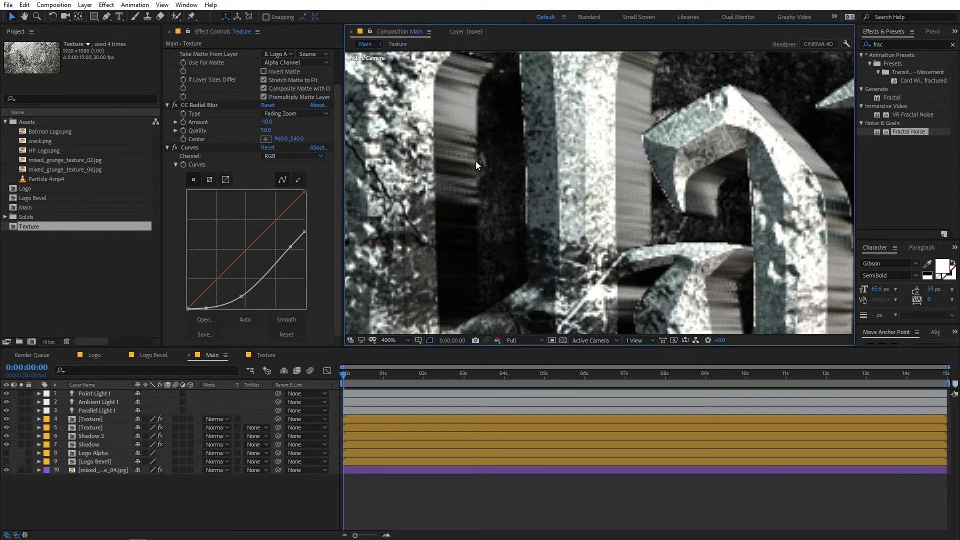
drag(274, 130, 395, 143)
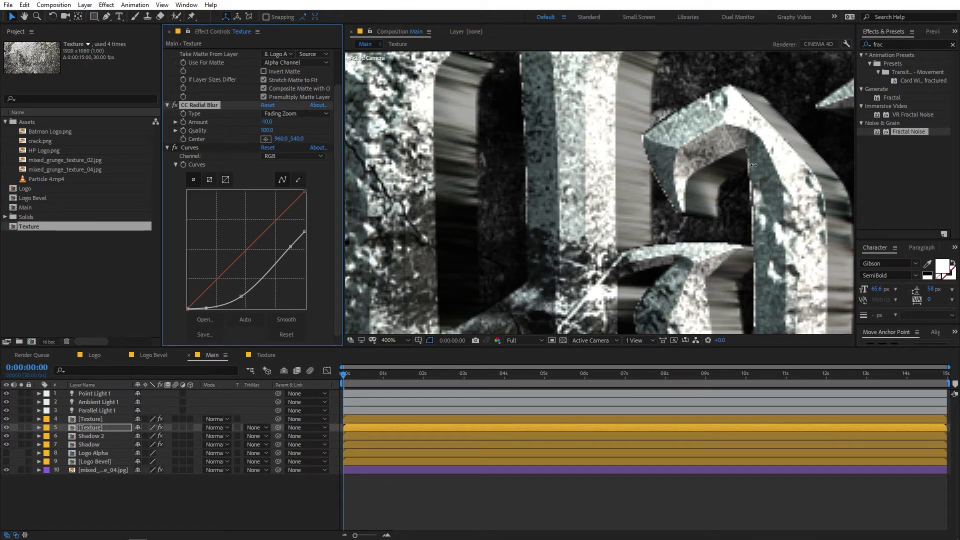
click(190, 147)
scroll(618, 211, down, 10)
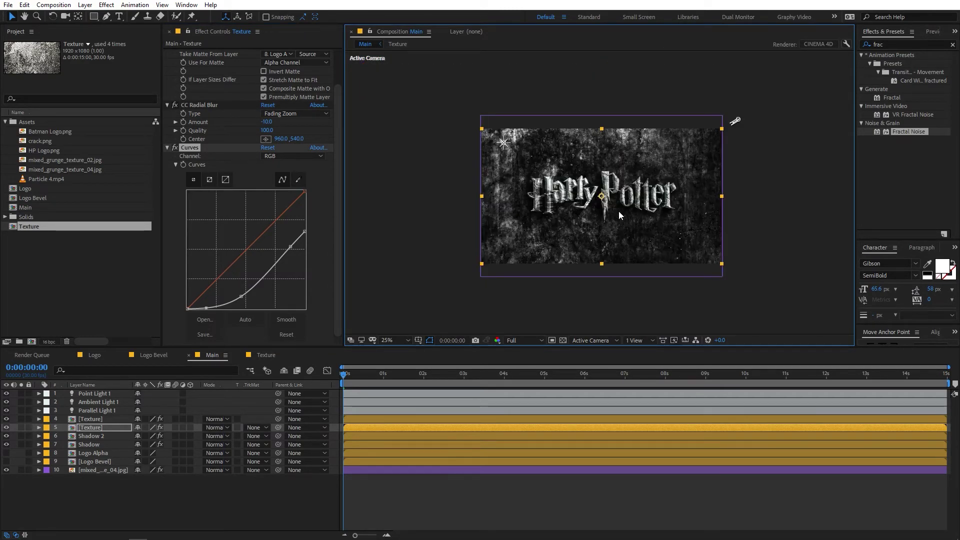
click(769, 215)
key(shift+slash)
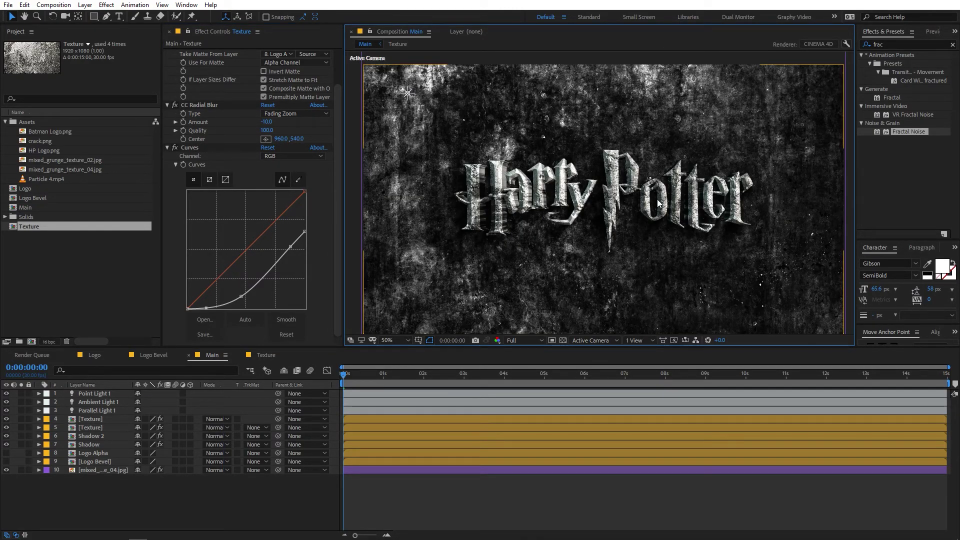